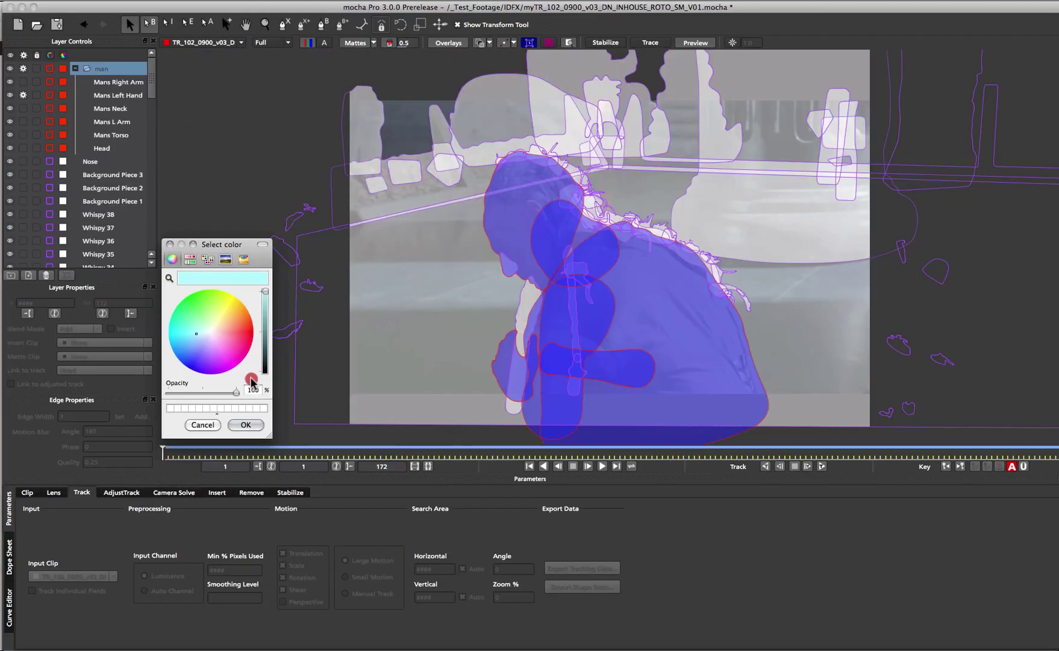
Turn the roto shape red and shift Control Point 9's keyframes to about frame 19.
{"action": "left_click", "coordinate": [253, 379]}
{"action": "left_click", "coordinate": [246, 424]}
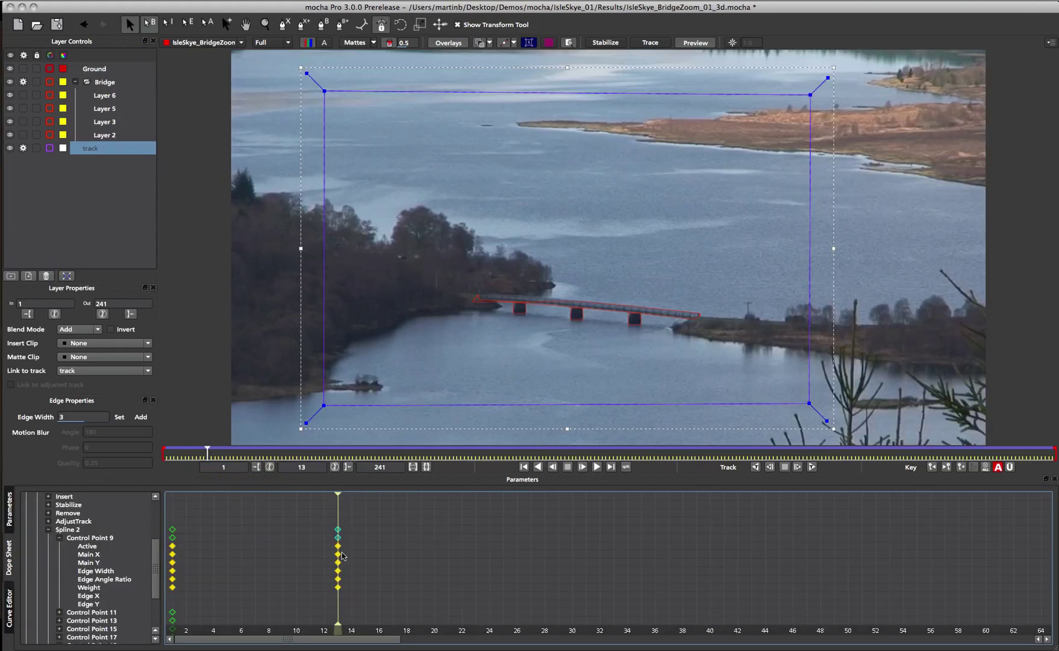
{"action": "left_click_drag", "start_coordinate": [395, 543], "coordinate": [411, 578]}
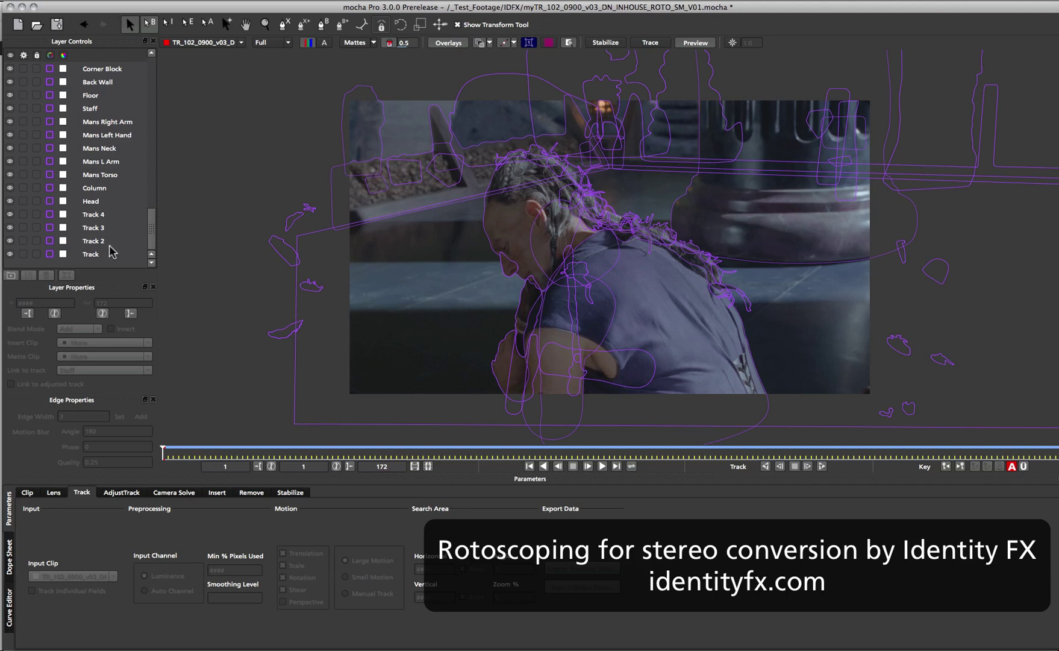
Select the layers from Mans Right Arm through Head, then drop Column from the selection.
{"action": "left_click_drag", "start_coordinate": [151, 232], "coordinate": [158, 294]}
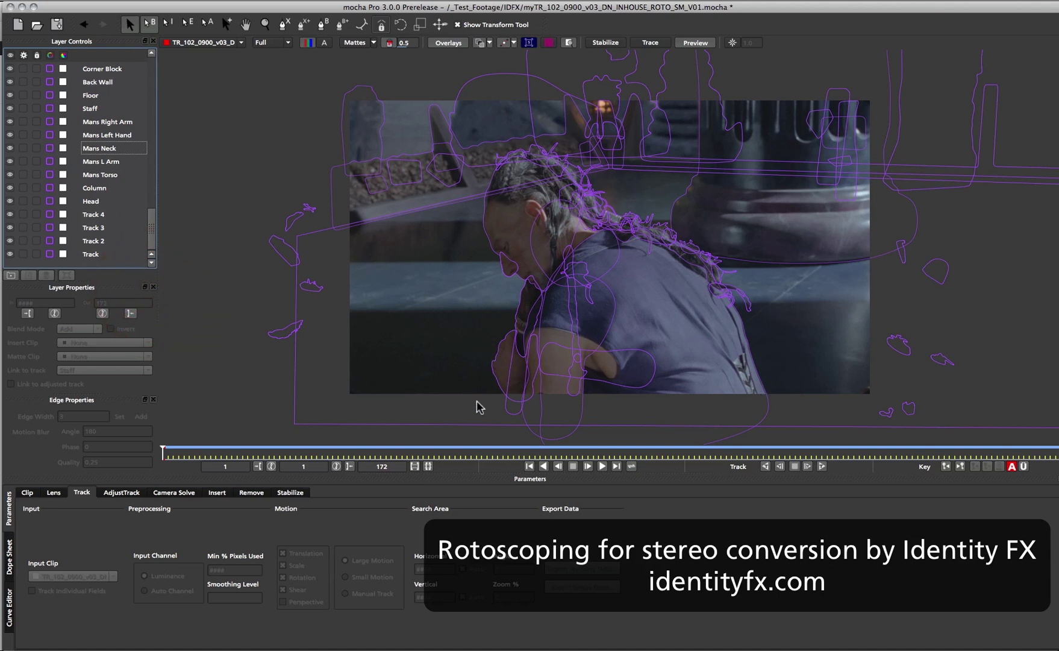
{"action": "left_click", "coordinate": [98, 122]}
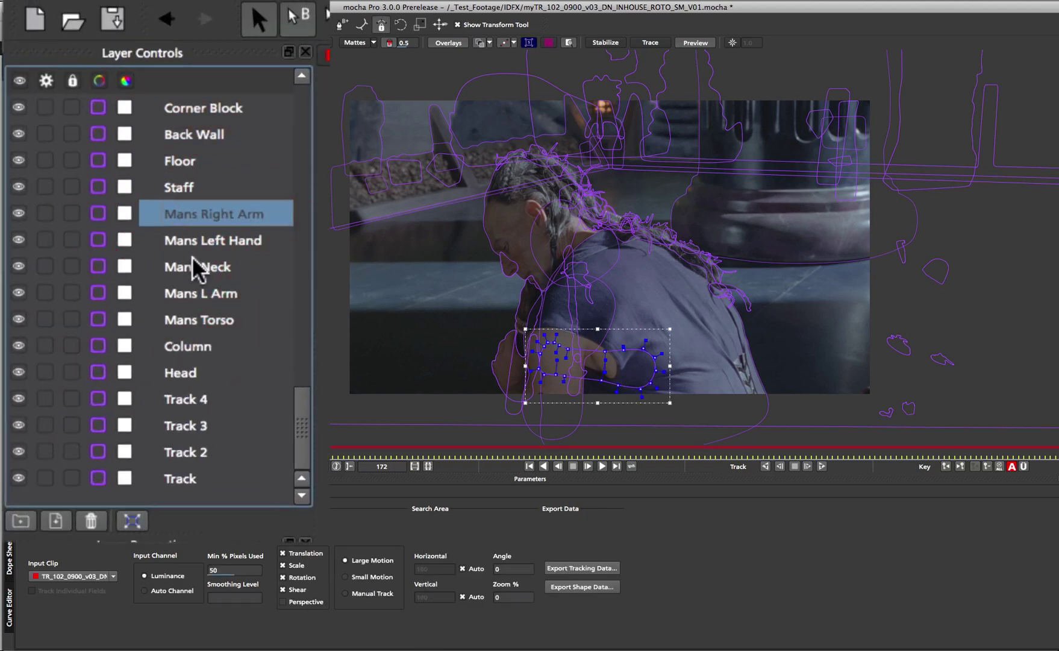
{"action": "left_click", "coordinate": [198, 375], "text": "shift"}
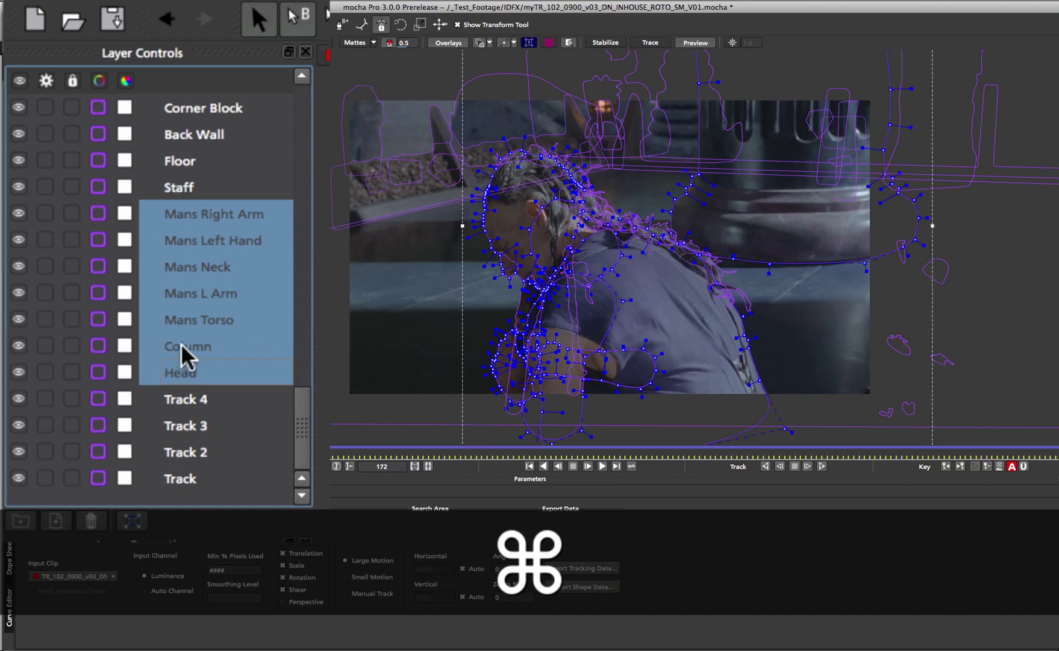
{"action": "left_click", "coordinate": [183, 346], "text": "super"}
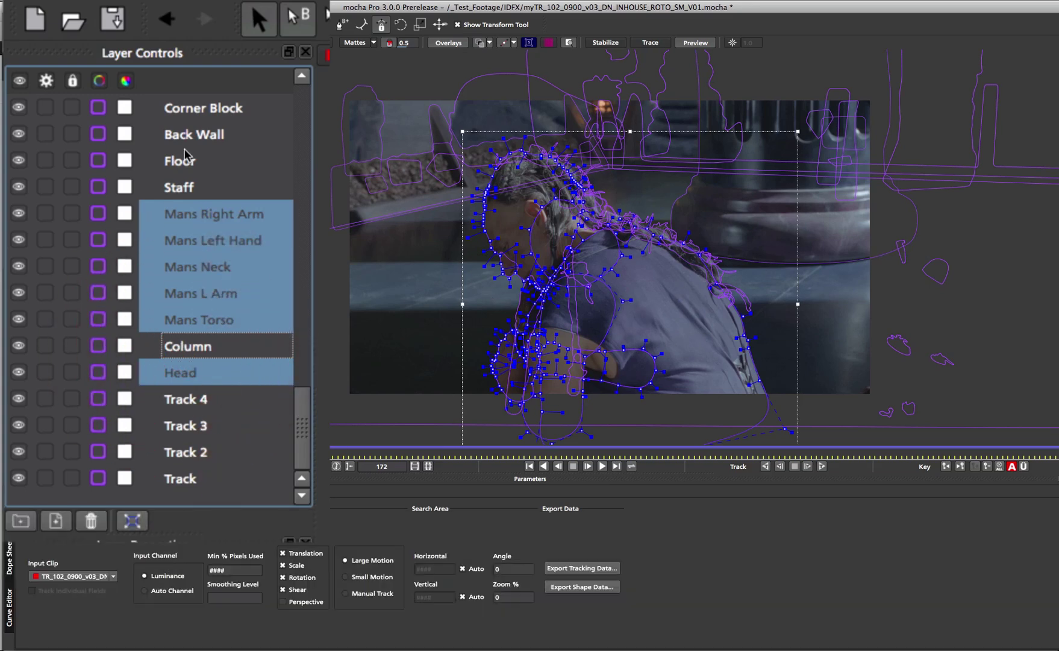
{"action": "key", "text": "super+z"}
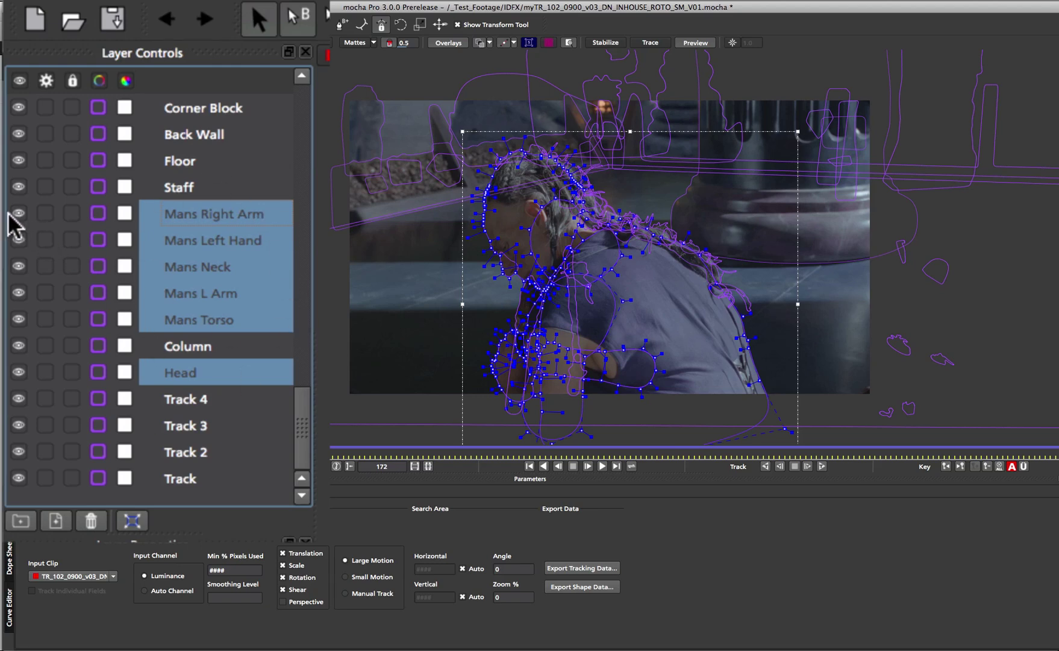
{"action": "left_click", "coordinate": [18, 214]}
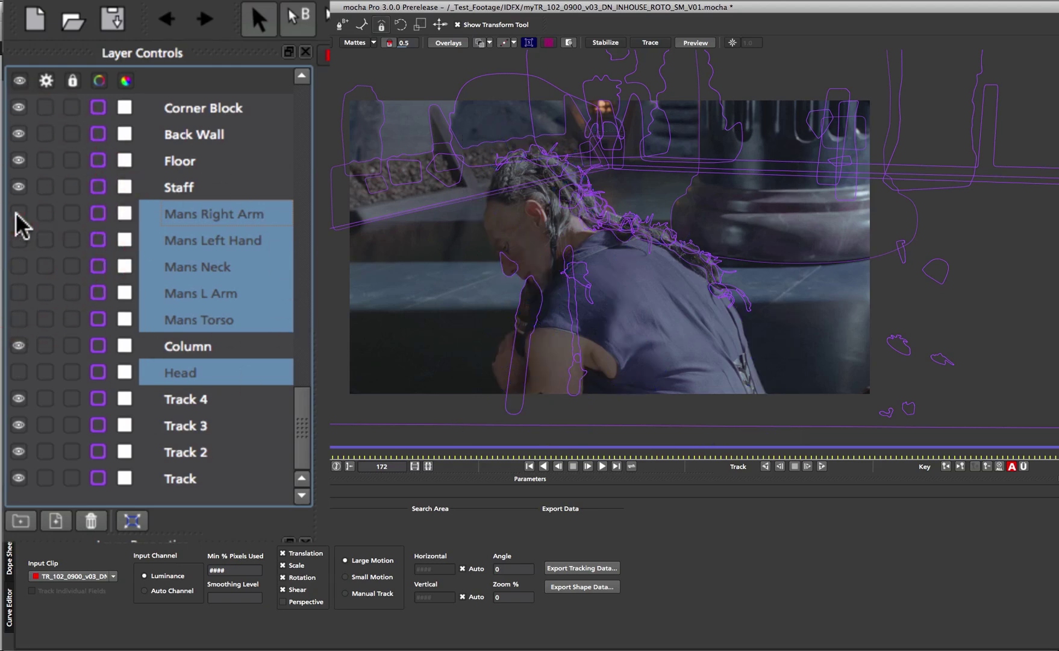
{"action": "left_click", "coordinate": [18, 215]}
{"action": "left_click", "coordinate": [18, 214]}
{"action": "left_click", "coordinate": [17, 214]}
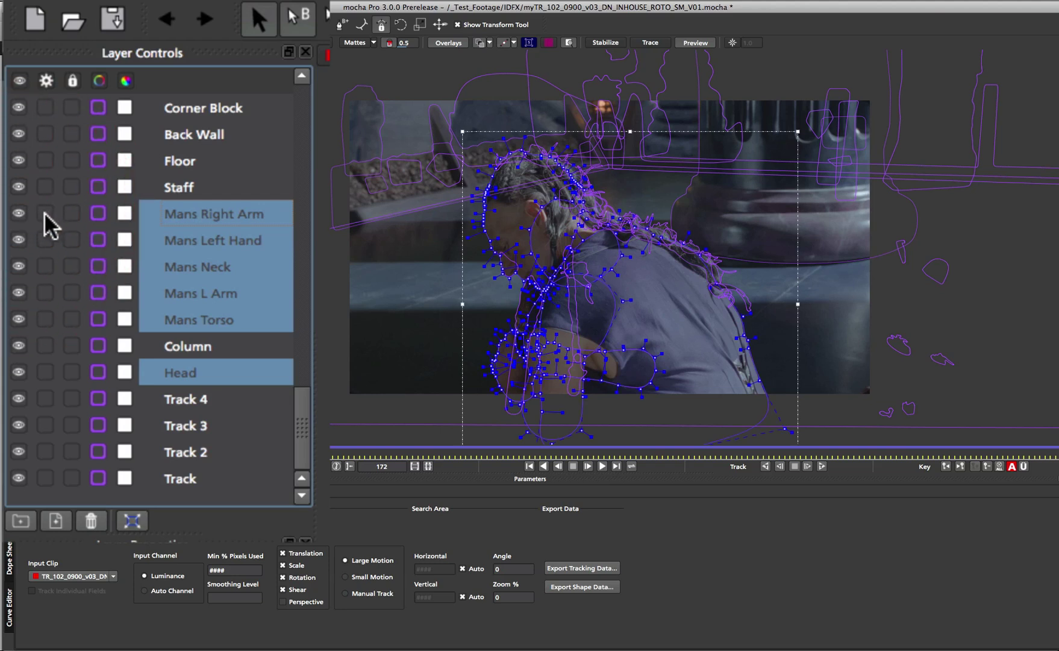
{"action": "left_click", "coordinate": [45, 213]}
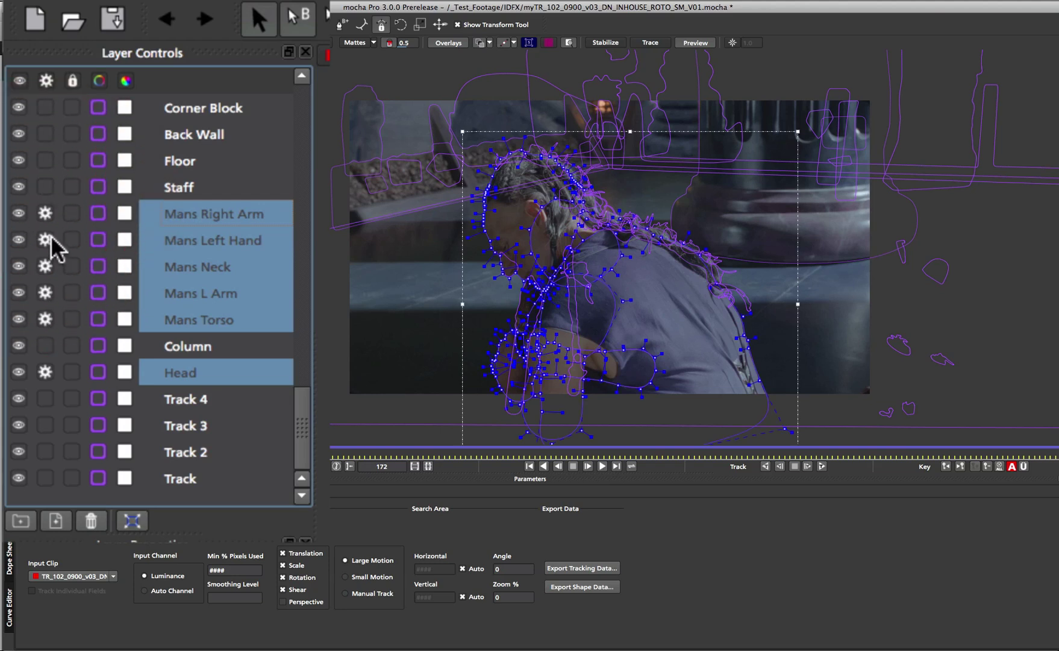
{"action": "left_click", "coordinate": [45, 213]}
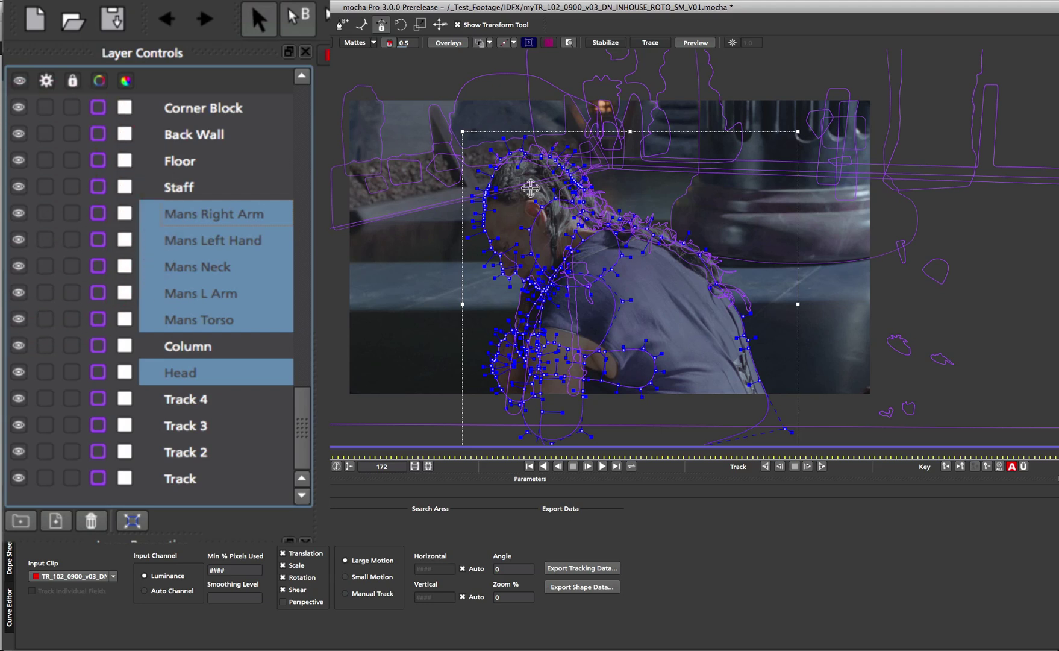
{"action": "left_click", "coordinate": [71, 213]}
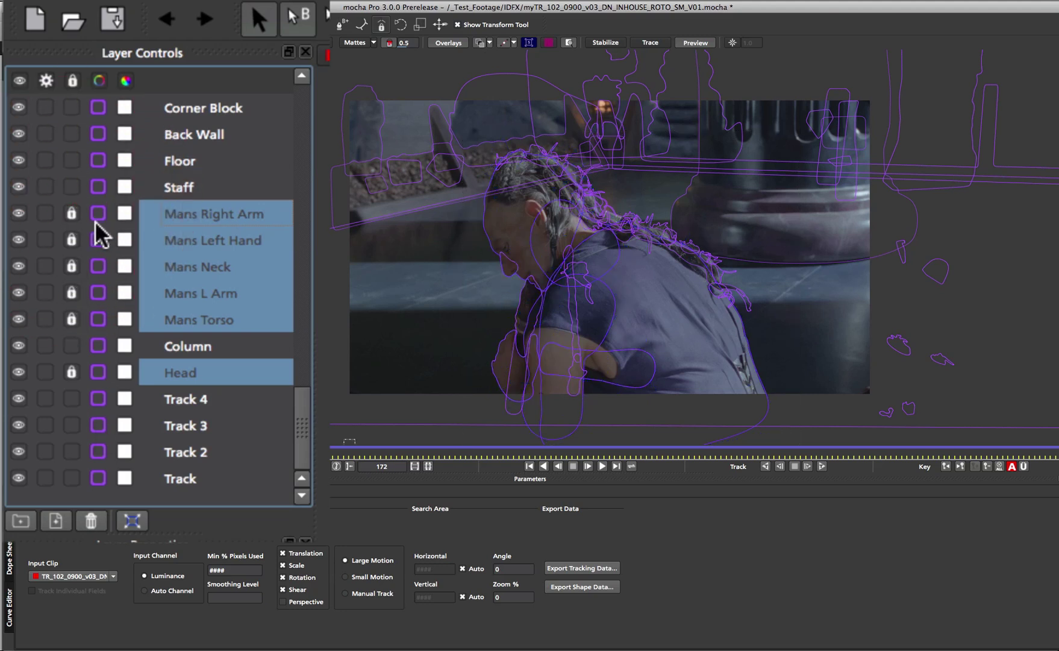
{"action": "left_click", "coordinate": [72, 213]}
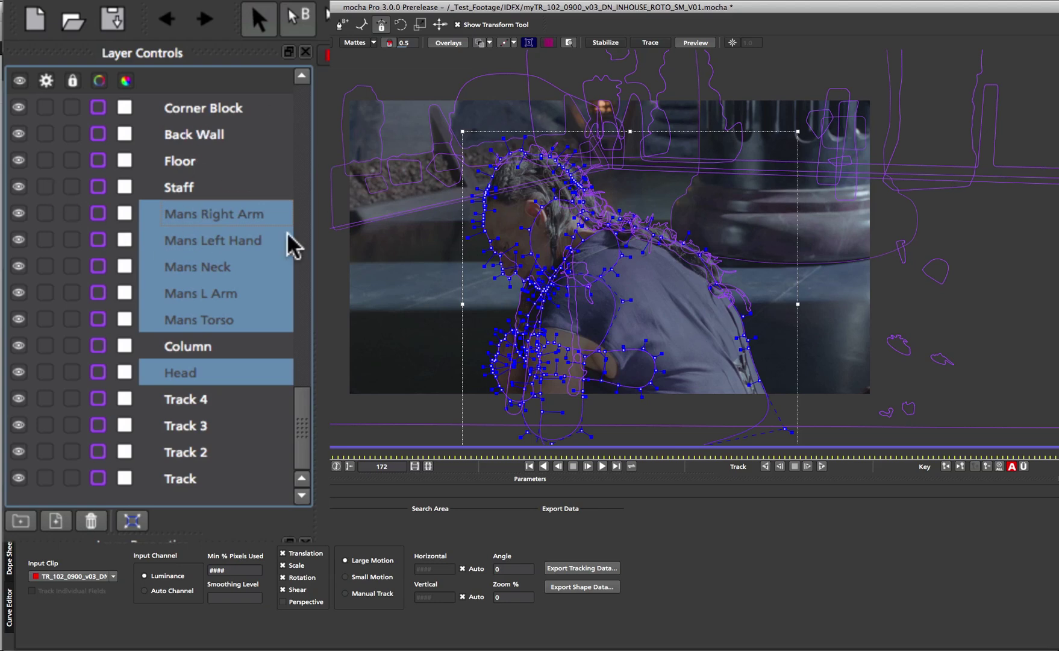
Change the body layers' outline colour to yellow.
{"action": "left_click", "coordinate": [87, 188]}
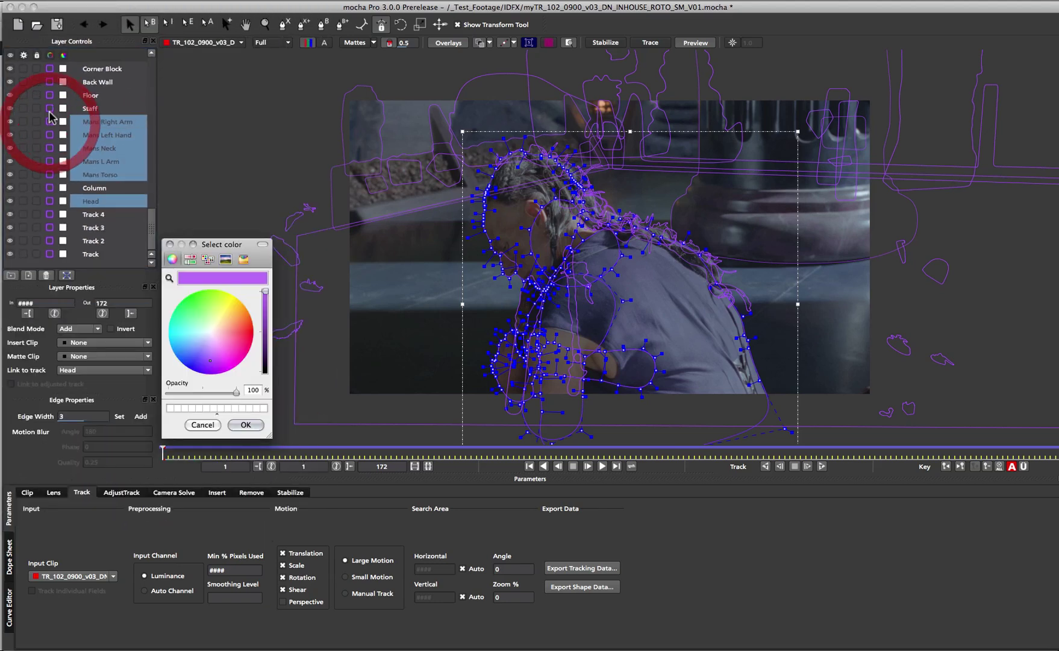
{"action": "left_click_drag", "start_coordinate": [195, 301], "coordinate": [268, 256]}
{"action": "left_click", "coordinate": [246, 424]}
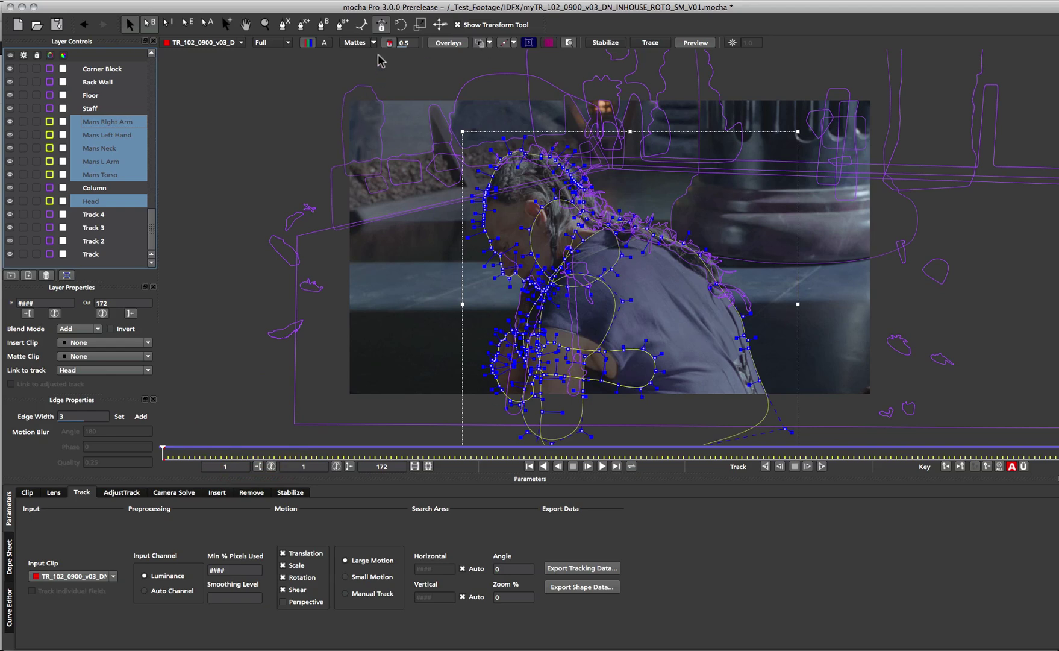
Show mattes over the footage and set the body layers' matte colour to blue-violet.
{"action": "left_click", "coordinate": [357, 42]}
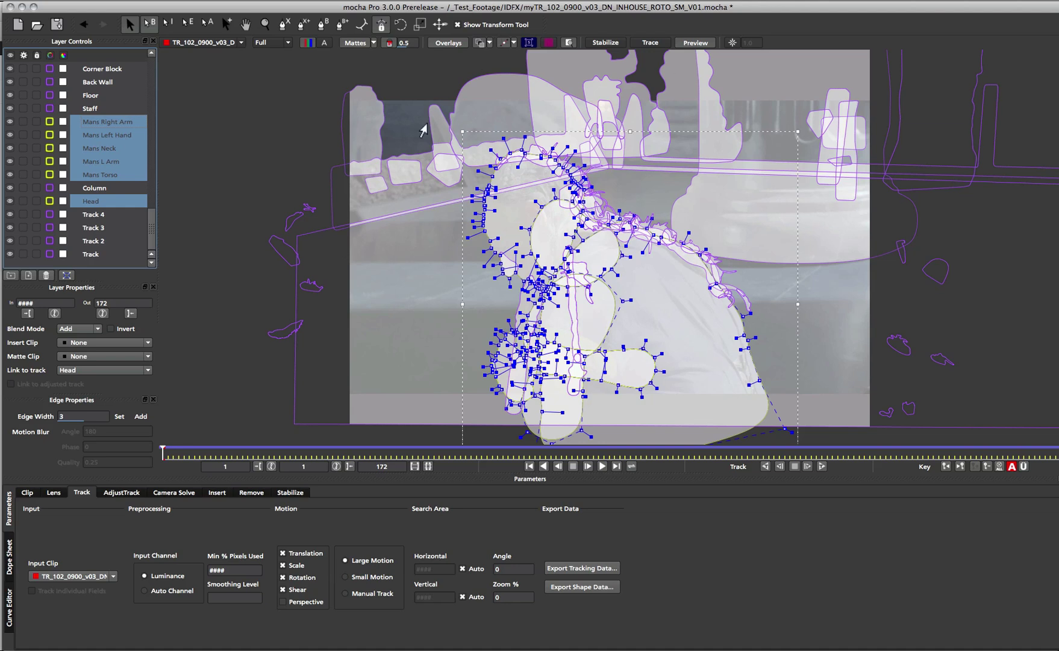
{"action": "left_click", "coordinate": [63, 121]}
{"action": "left_click", "coordinate": [208, 347]}
{"action": "left_click", "coordinate": [173, 409]}
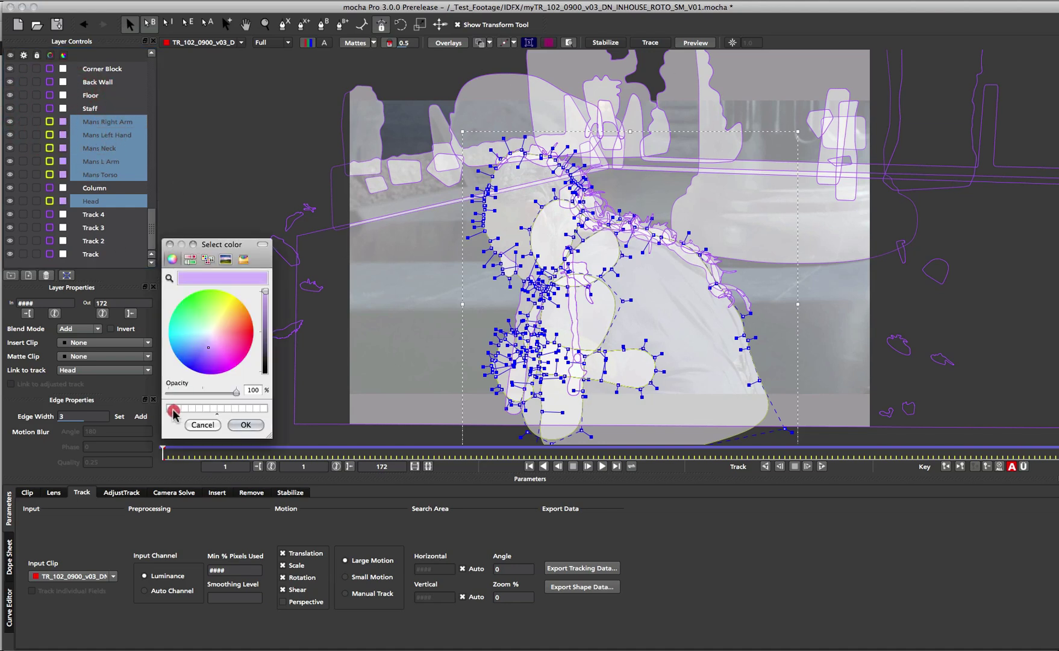
{"action": "left_click", "coordinate": [193, 356]}
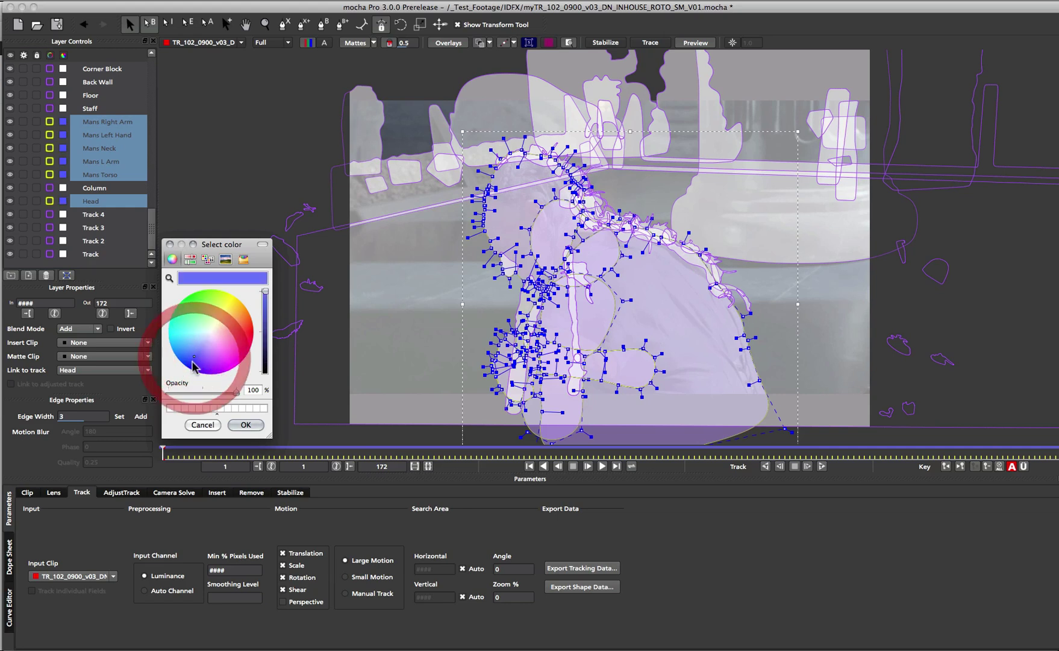
{"action": "left_click", "coordinate": [246, 424]}
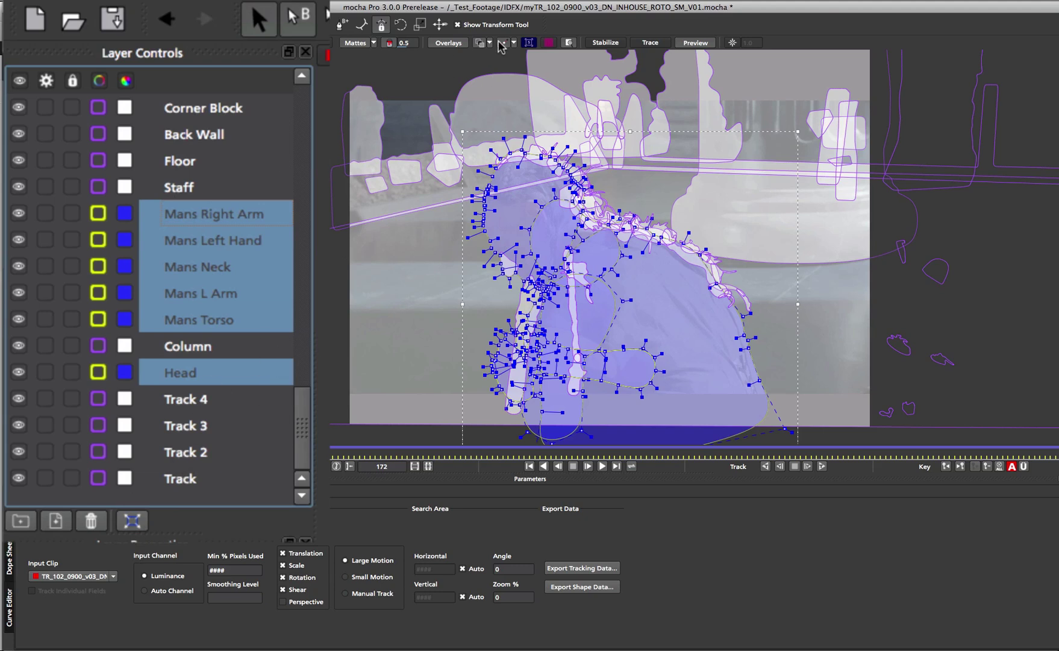
Display the body layers' planar surfaces in the viewer, then hide them again.
{"action": "left_click", "coordinate": [531, 42]}
{"action": "left_click", "coordinate": [532, 43]}
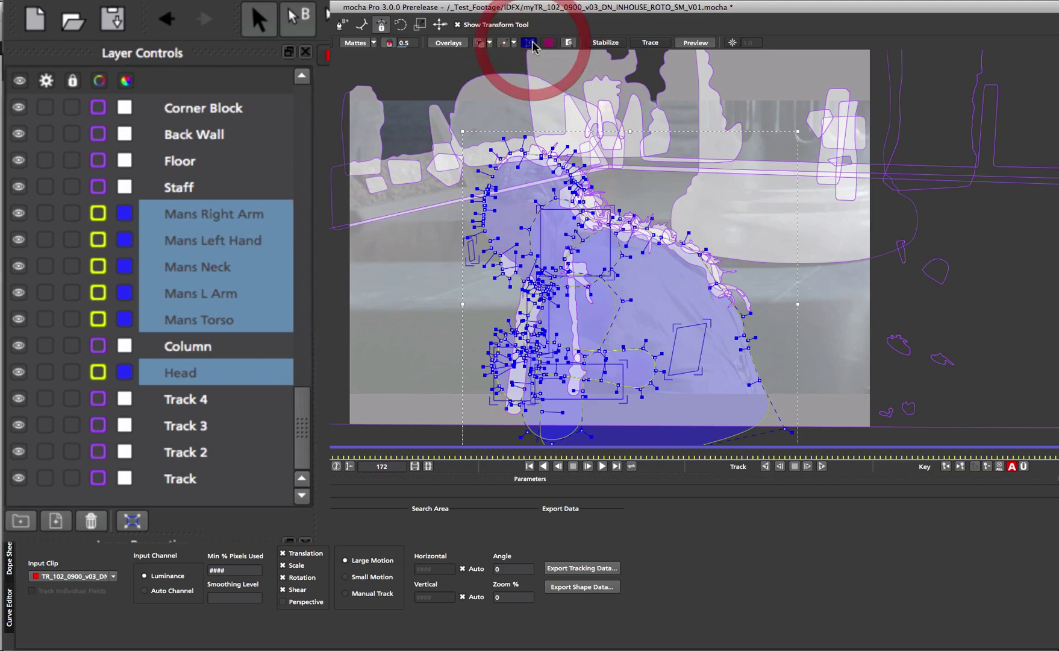
{"action": "left_click", "coordinate": [532, 43]}
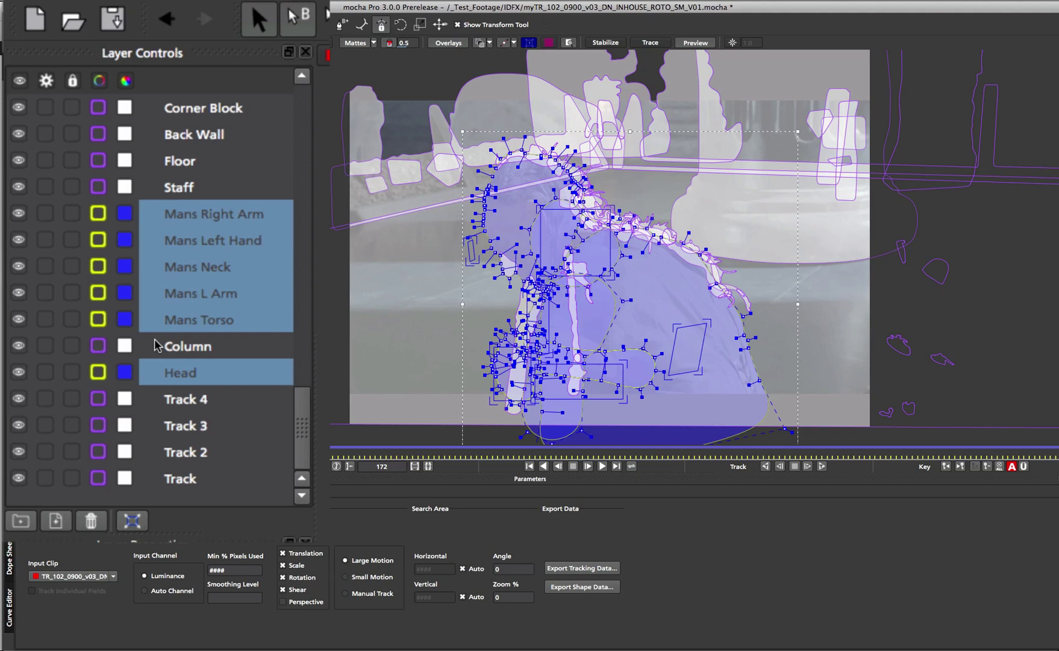
{"action": "left_click", "coordinate": [132, 520]}
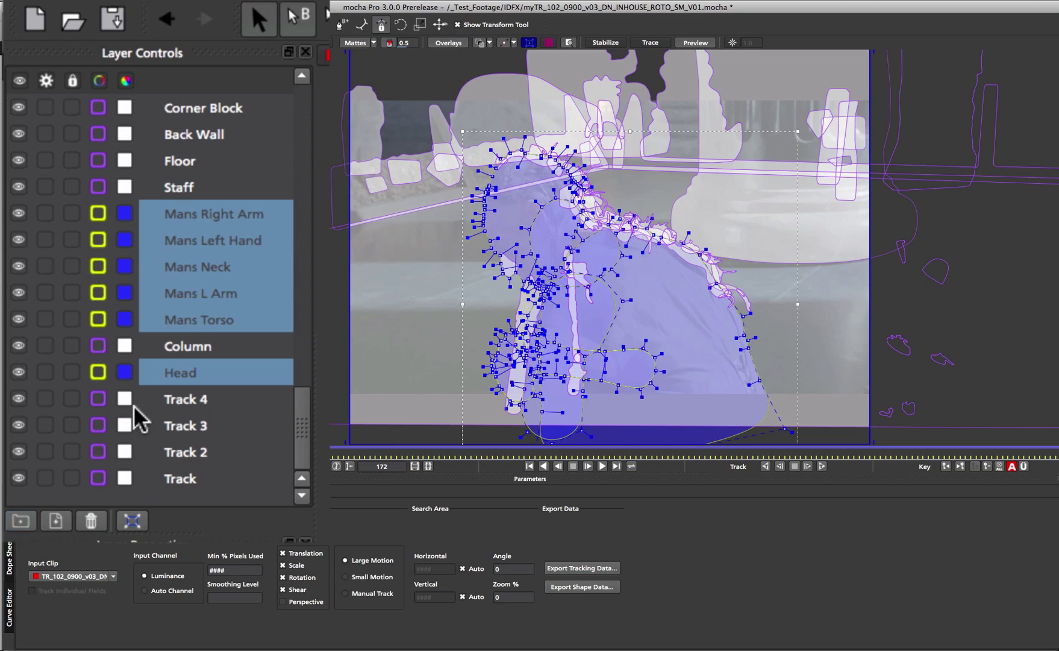
Put the selected body layers into a new layer group and rename it 'man'.
{"action": "left_click", "coordinate": [24, 521]}
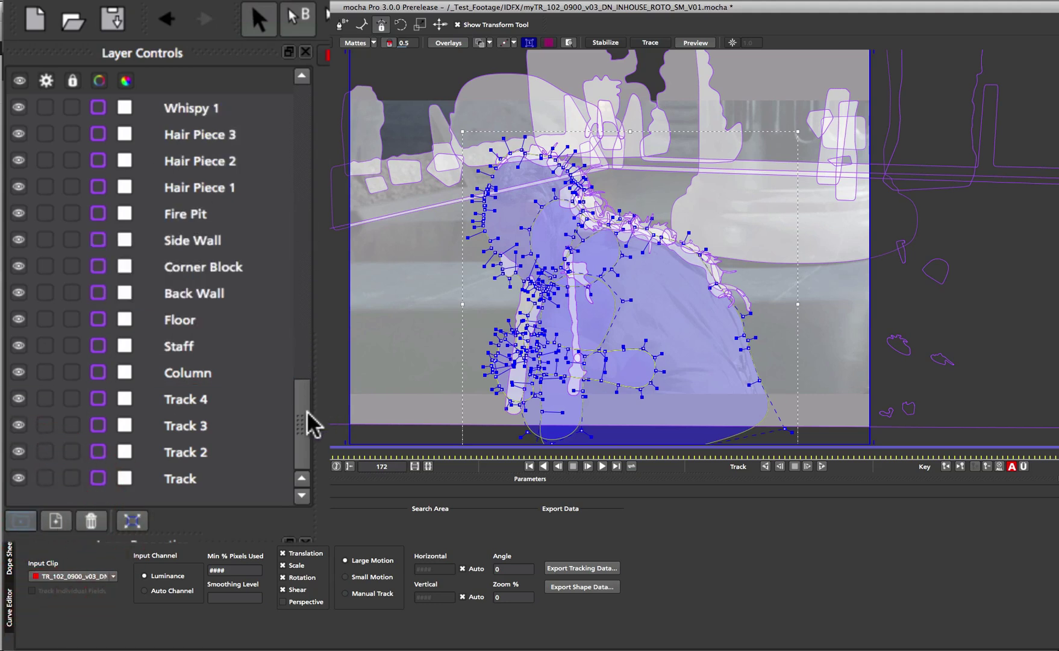
{"action": "left_click", "coordinate": [171, 55]}
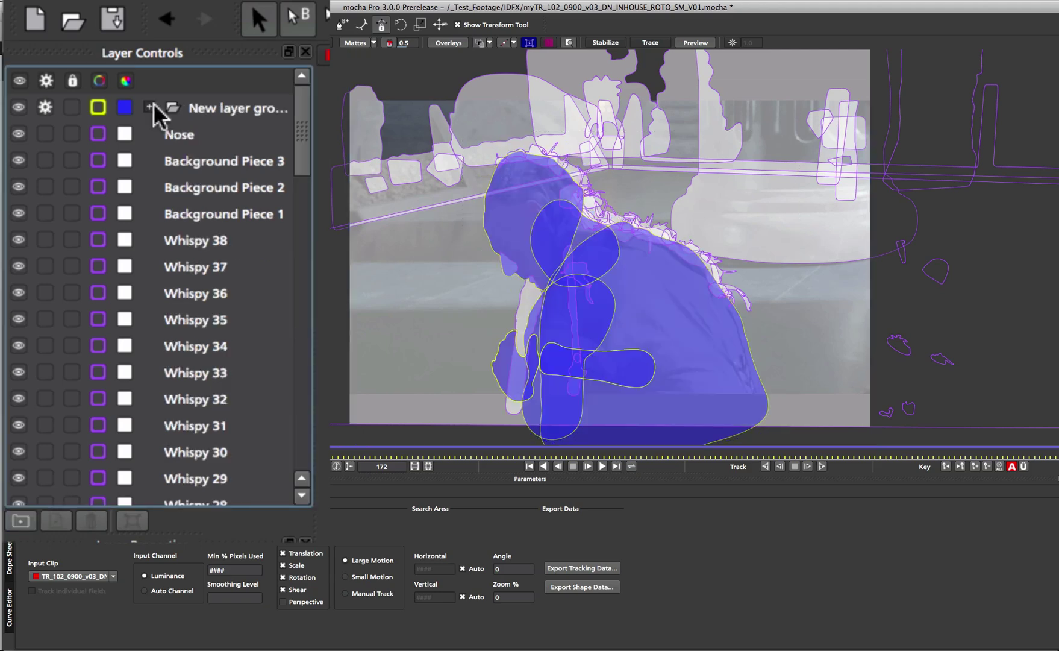
{"action": "left_click", "coordinate": [150, 108]}
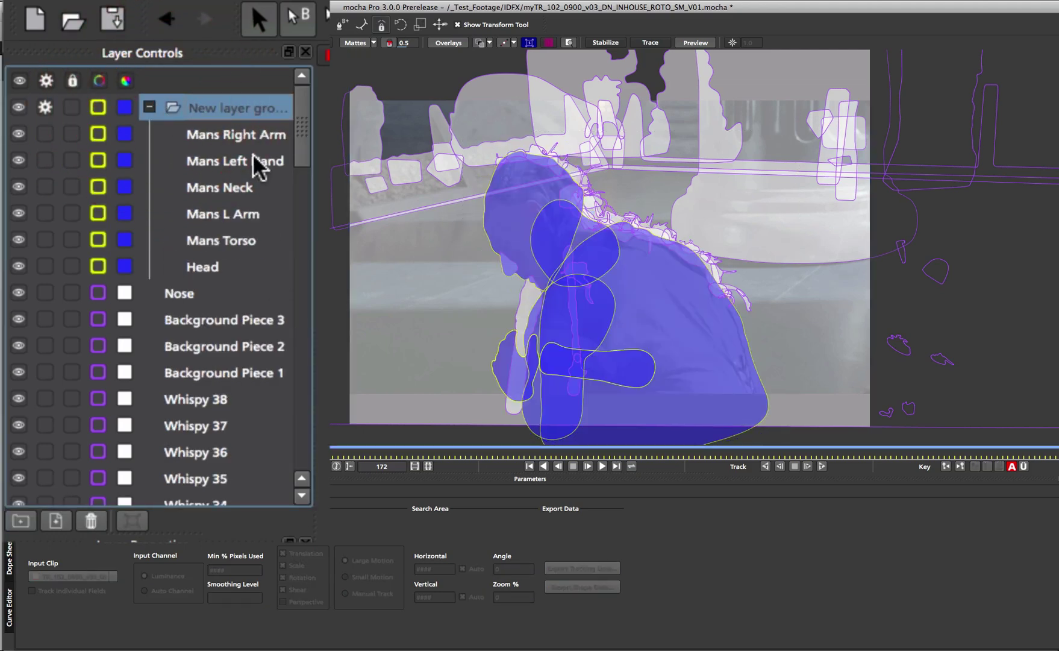
{"action": "left_click", "coordinate": [221, 104]}
{"action": "double_click", "coordinate": [221, 104]}
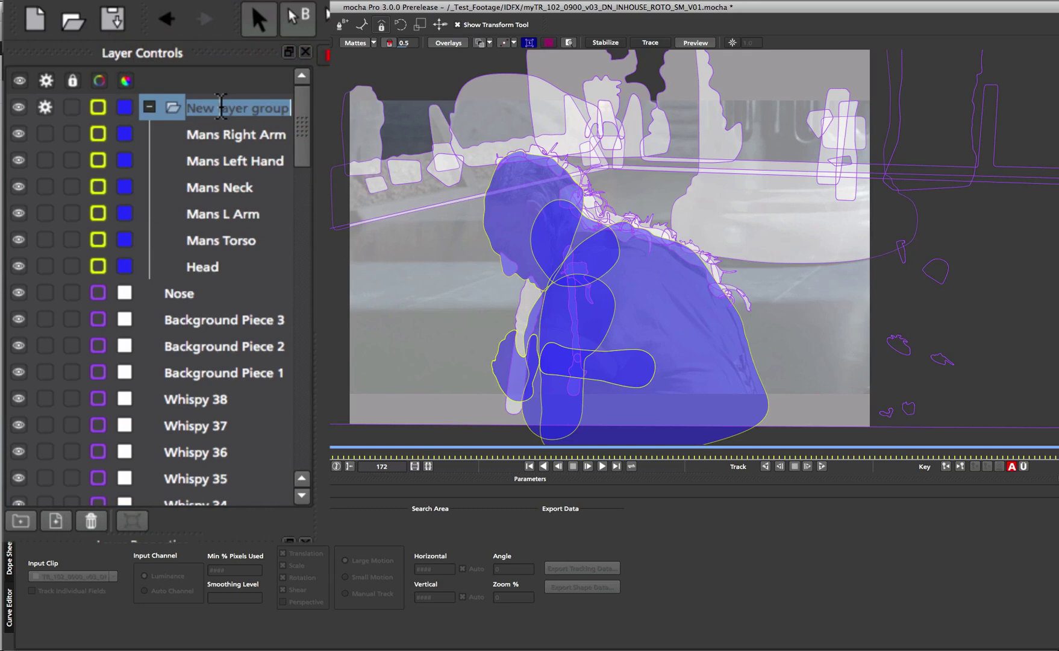
{"action": "type", "text": "man"}
{"action": "key", "text": "Return"}
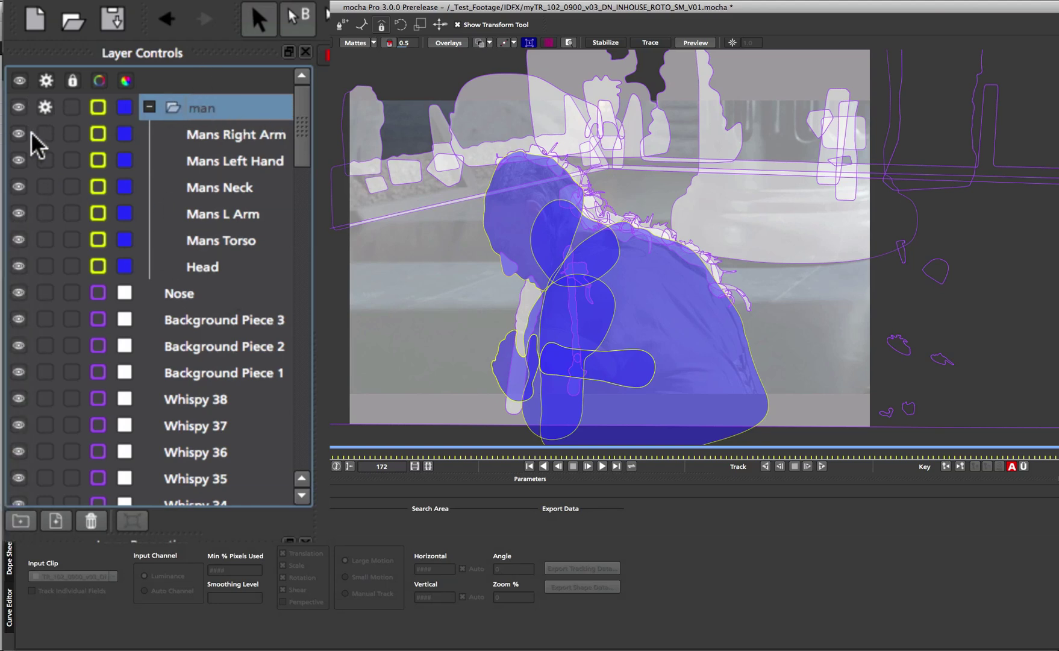
Make the man group visible again, then turn on its tracking and lock it.
{"action": "left_click", "coordinate": [19, 108]}
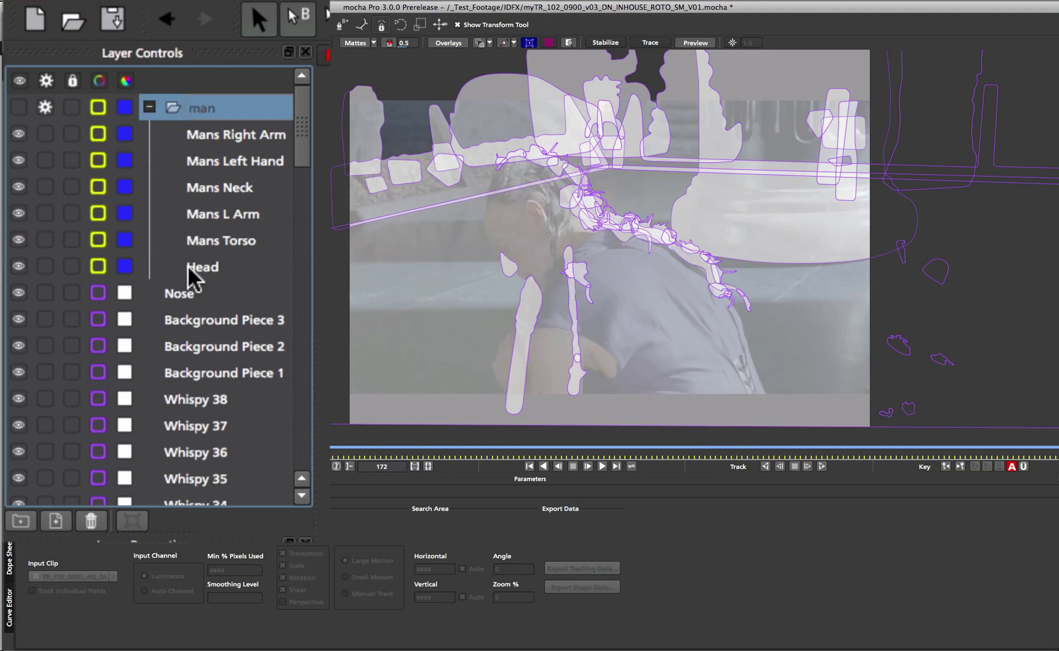
{"action": "left_click", "coordinate": [19, 108]}
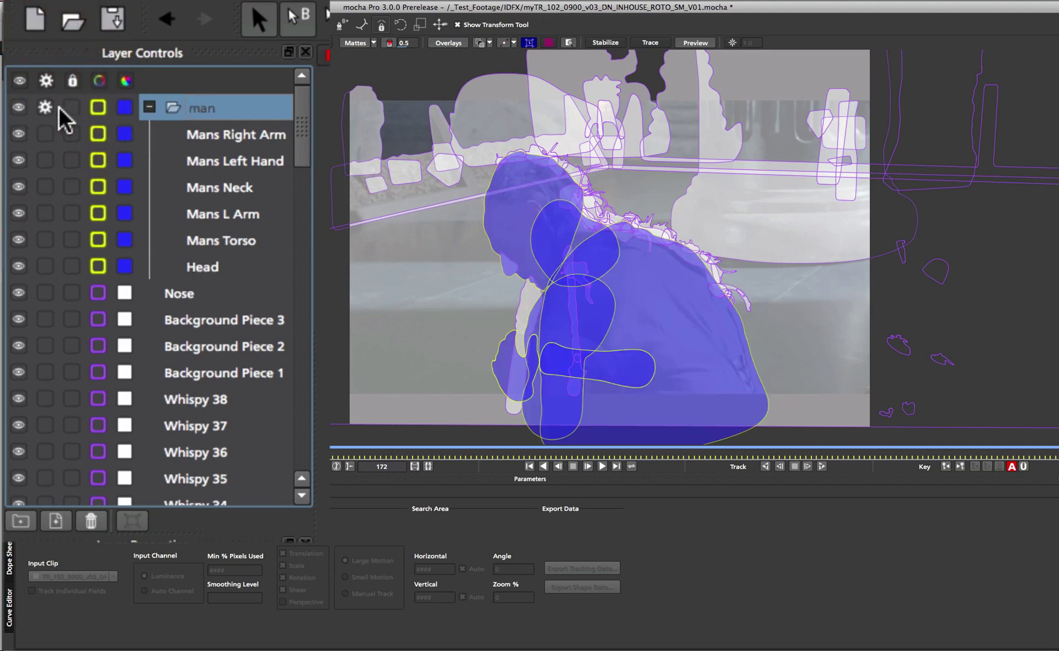
{"action": "left_click", "coordinate": [47, 160]}
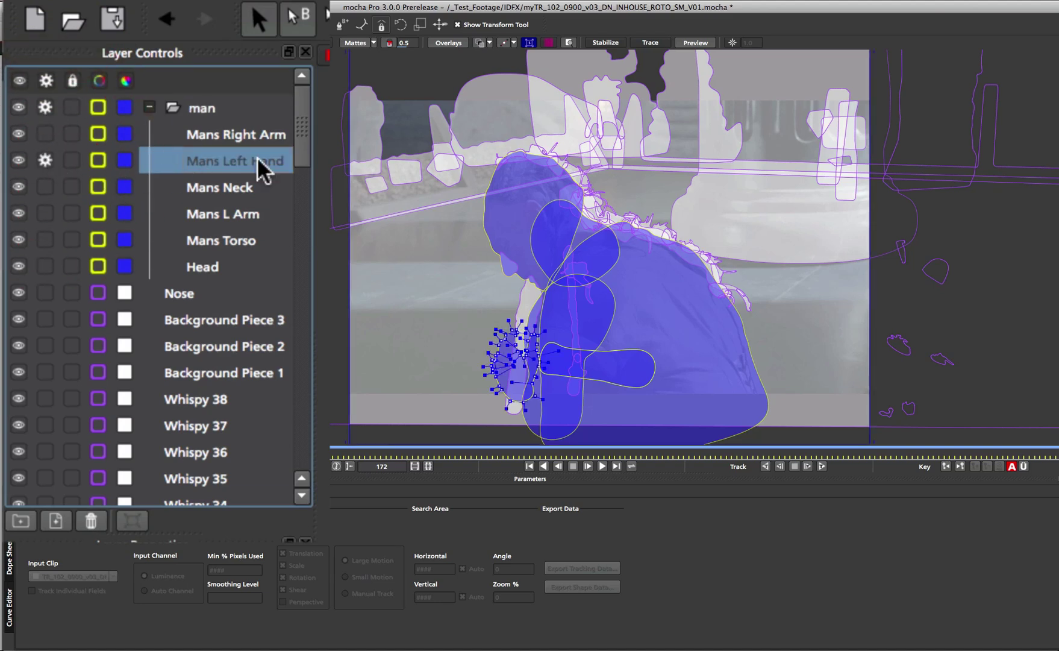
{"action": "left_click", "coordinate": [47, 111]}
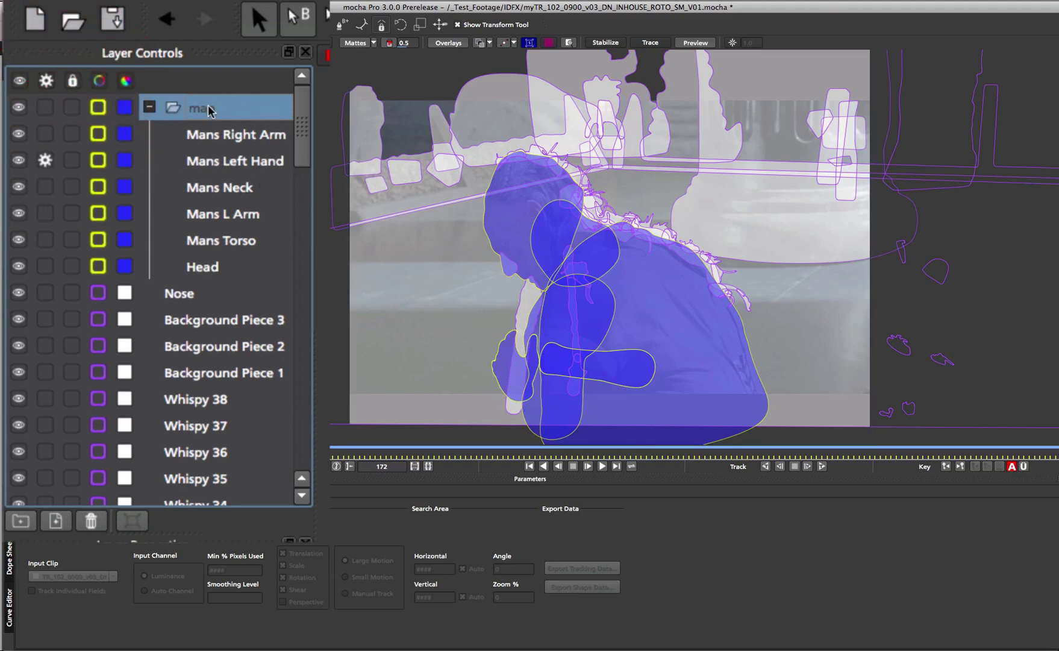
{"action": "left_click", "coordinate": [45, 107]}
{"action": "left_click", "coordinate": [72, 107]}
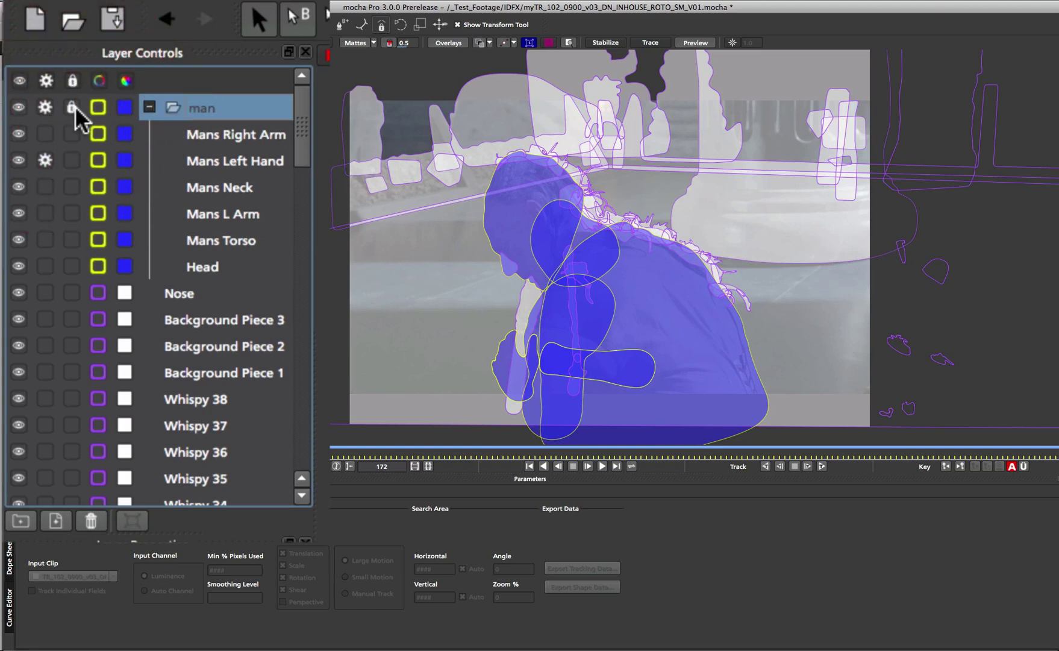
Change the man group's outline colour to red.
{"action": "left_click", "coordinate": [96, 109]}
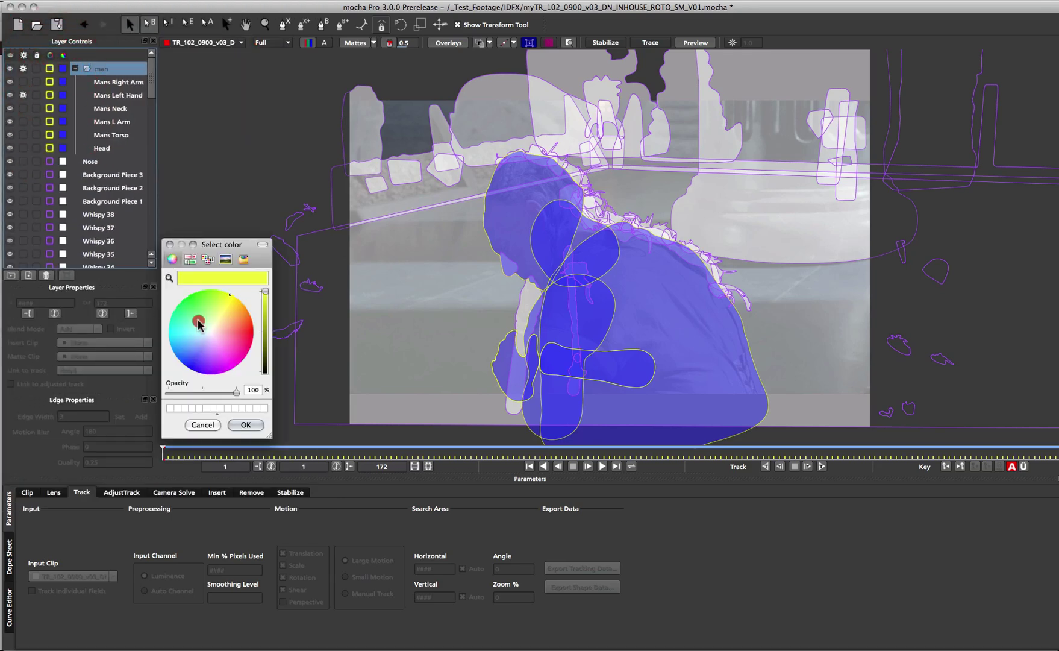
{"action": "left_click", "coordinate": [245, 322]}
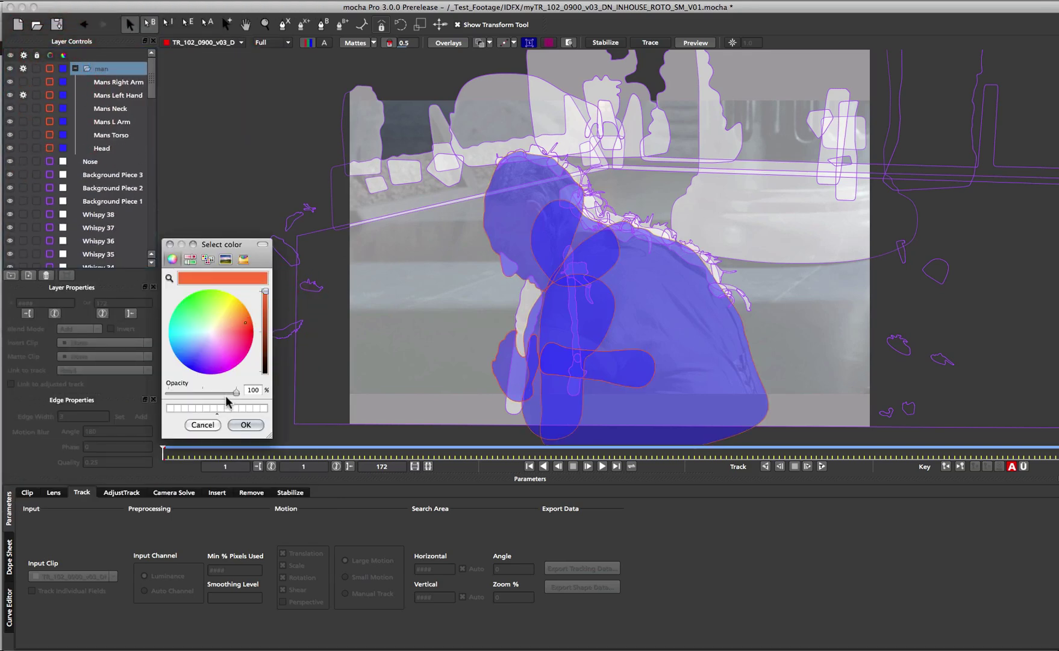
{"action": "left_click", "coordinate": [246, 425]}
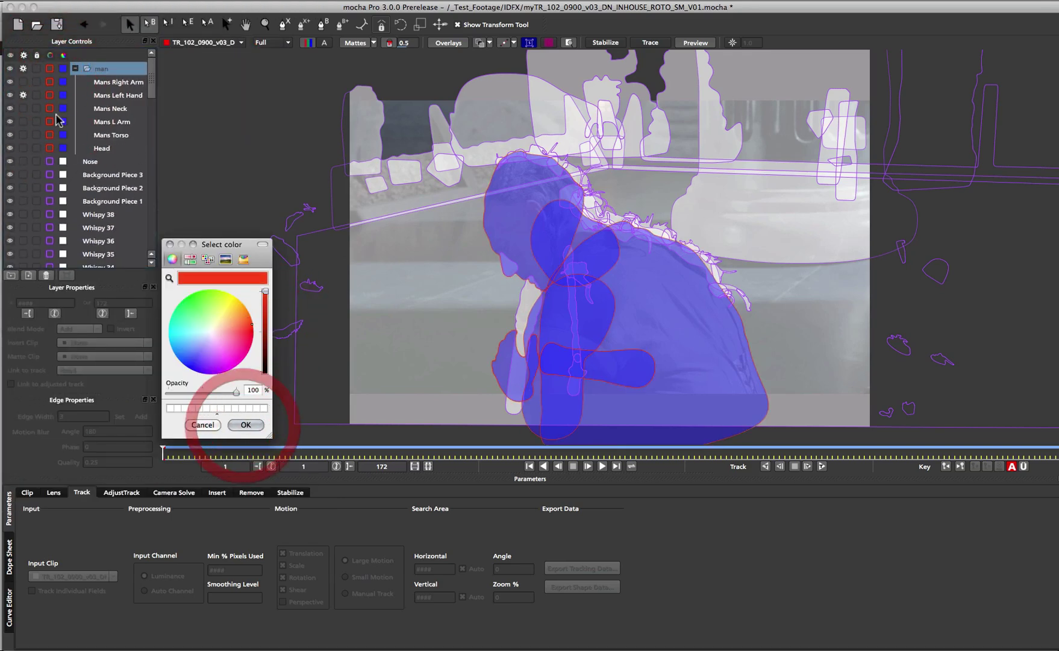
Change the man group's fill colour to magenta.
{"action": "left_click", "coordinate": [63, 69]}
{"action": "left_click", "coordinate": [258, 324]}
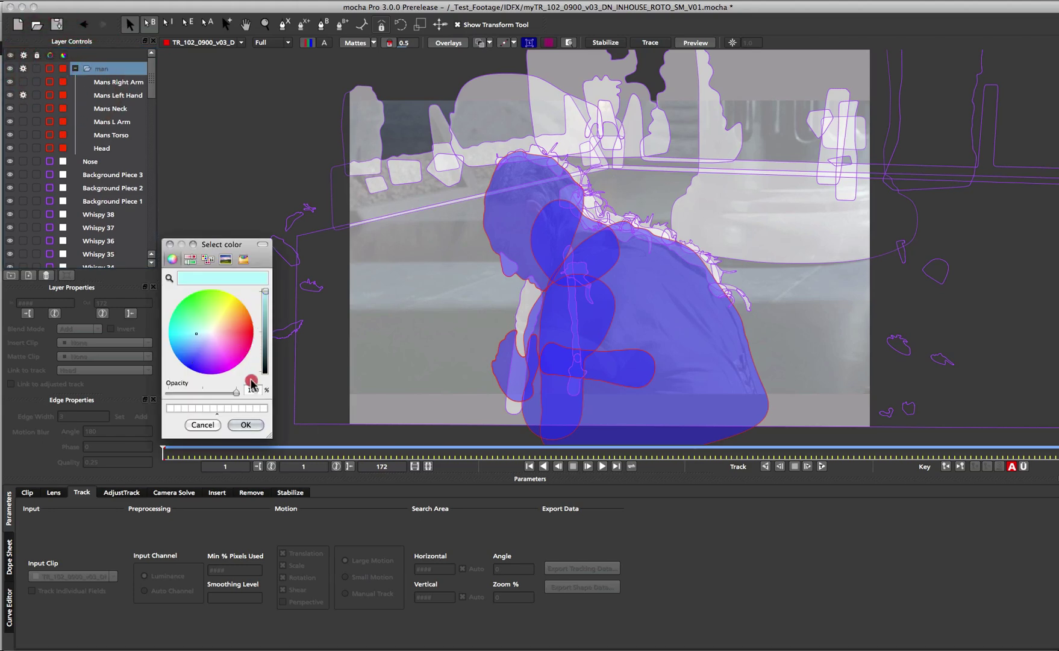
{"action": "left_click", "coordinate": [246, 425]}
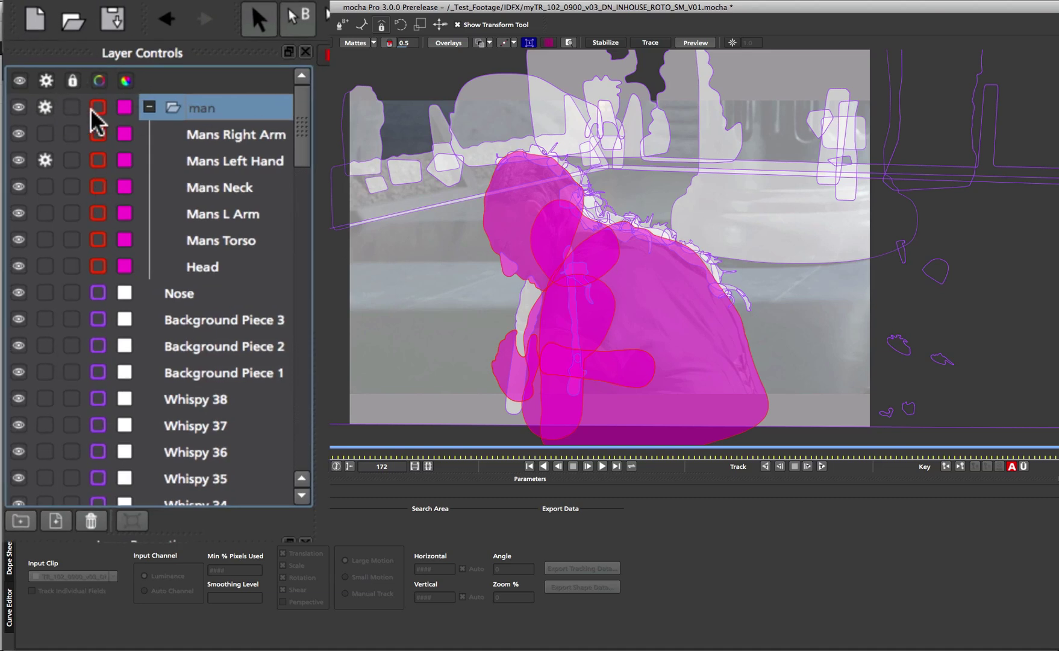
Hide the Fill Color, Spline Color, Lock, Process and Visibility columns in the layer list.
{"action": "right_click", "coordinate": [123, 80]}
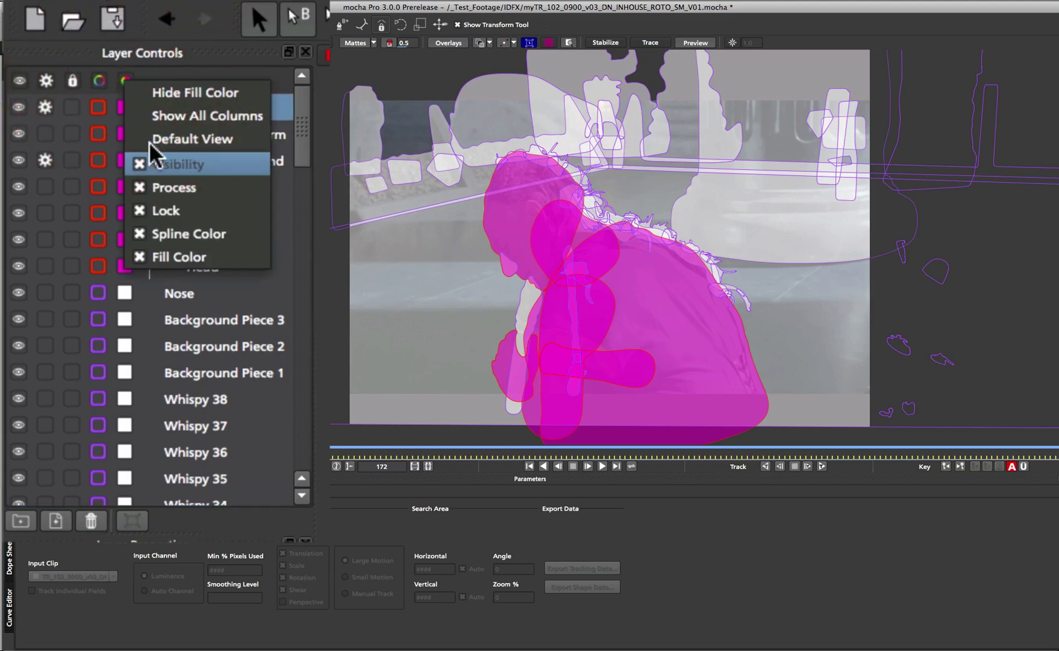
{"action": "left_click", "coordinate": [174, 94]}
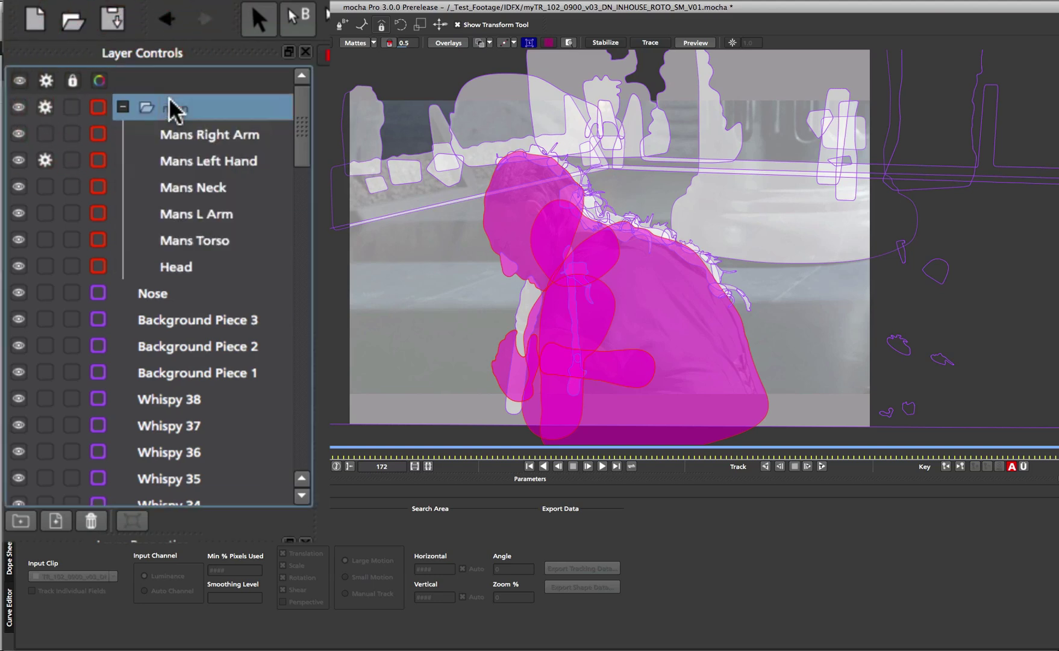
{"action": "right_click", "coordinate": [96, 81]}
{"action": "left_click", "coordinate": [109, 95]}
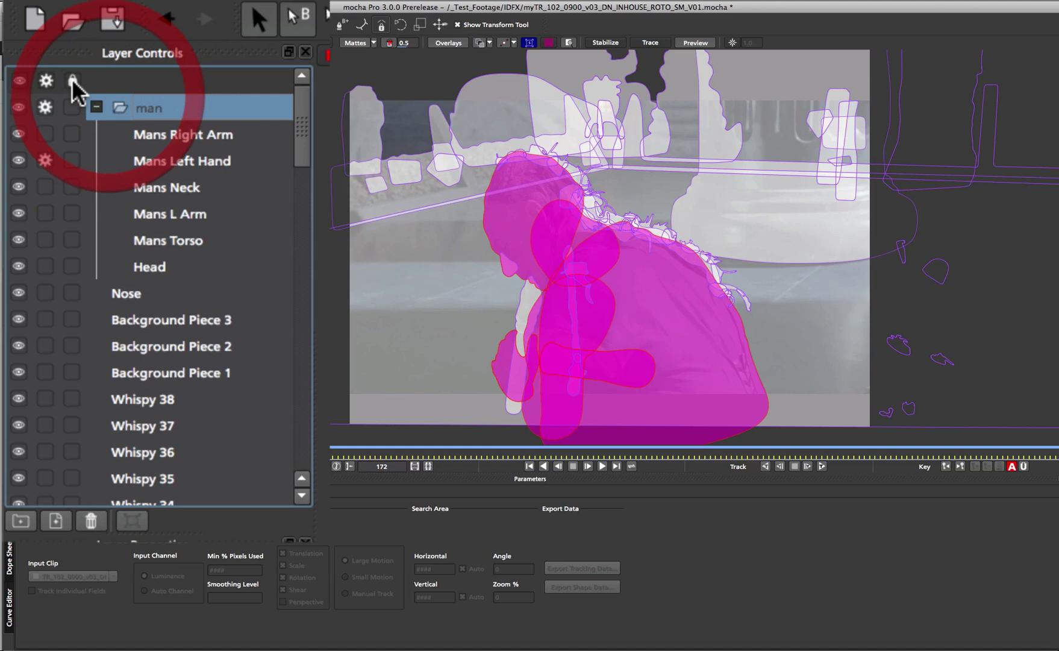
{"action": "right_click", "coordinate": [72, 80]}
{"action": "left_click", "coordinate": [109, 94]}
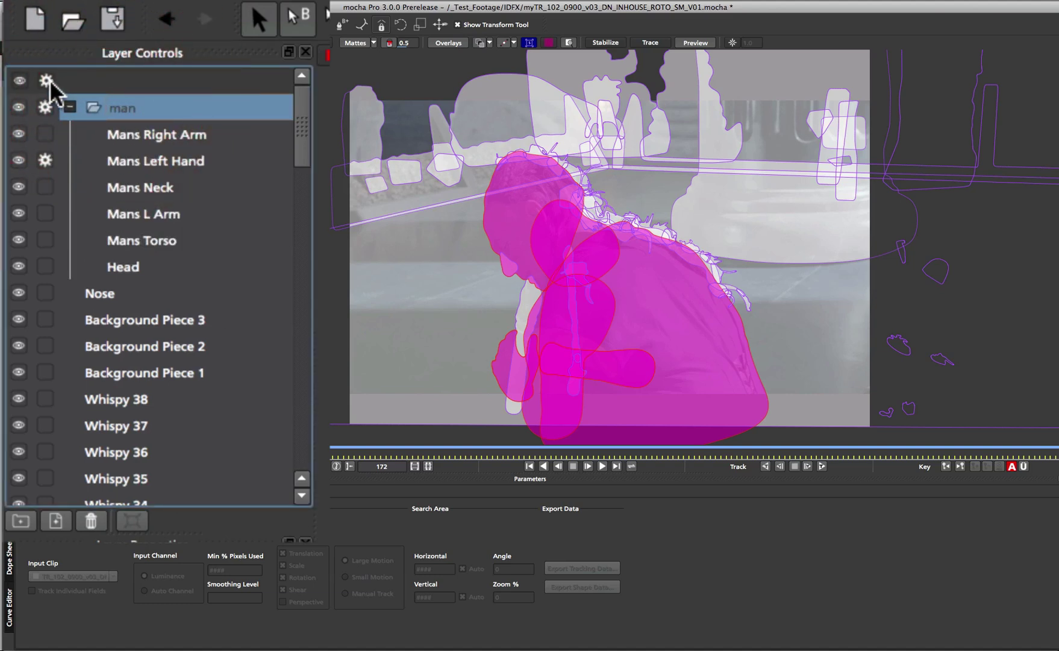
{"action": "right_click", "coordinate": [59, 86]}
{"action": "left_click", "coordinate": [60, 91]}
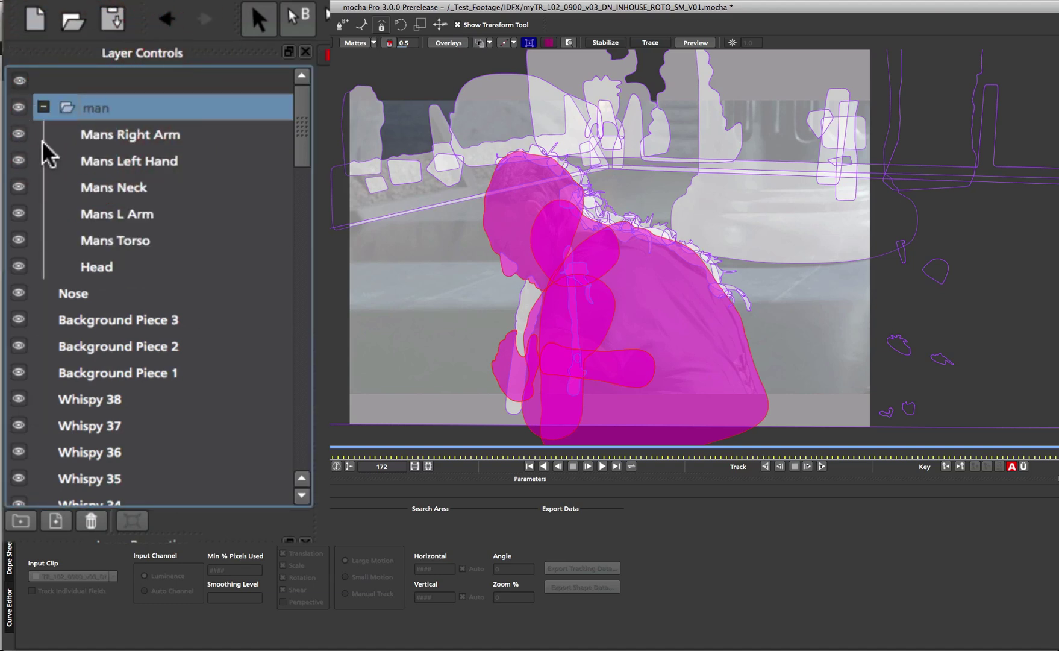
{"action": "right_click", "coordinate": [19, 89]}
{"action": "left_click", "coordinate": [26, 96]}
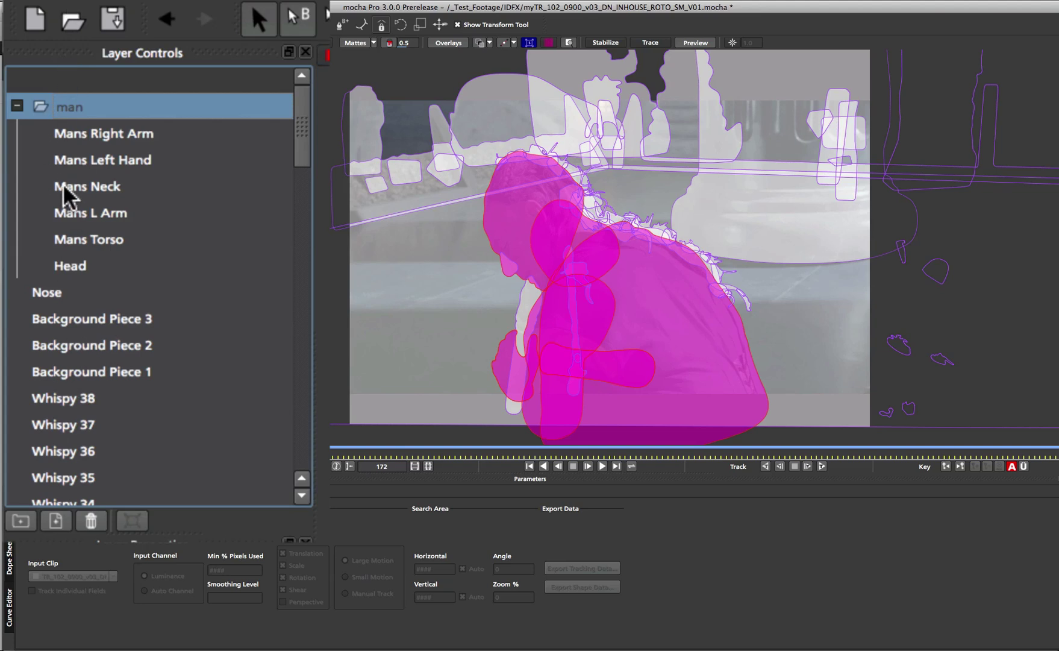
Restore the Default View columns, hide Visibility, then choose Show All Columns.
{"action": "right_click", "coordinate": [118, 90]}
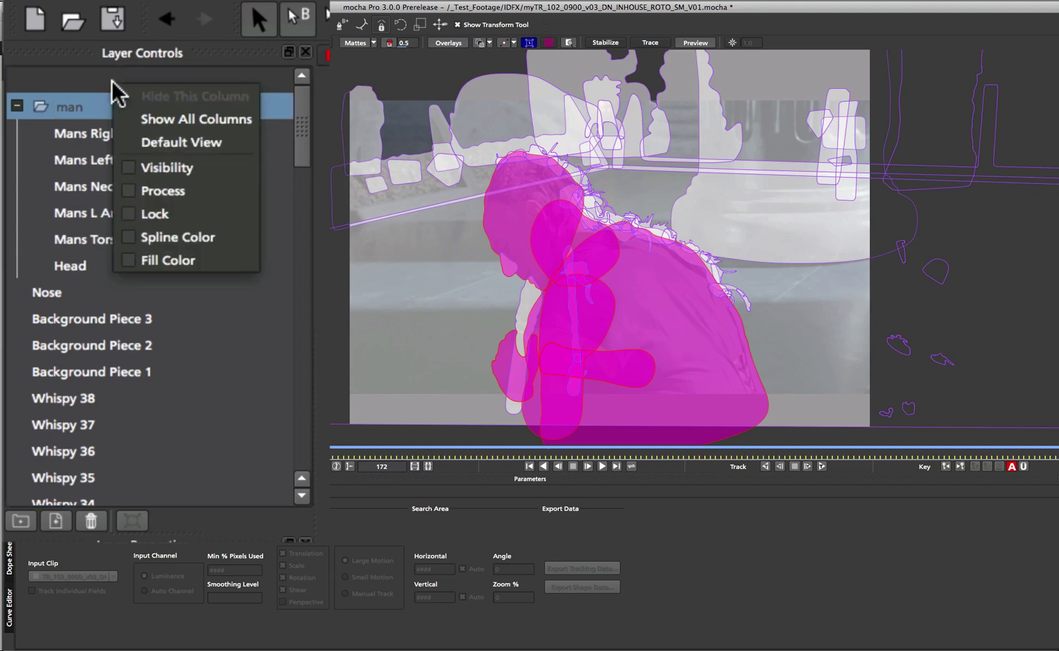
{"action": "left_click", "coordinate": [128, 137]}
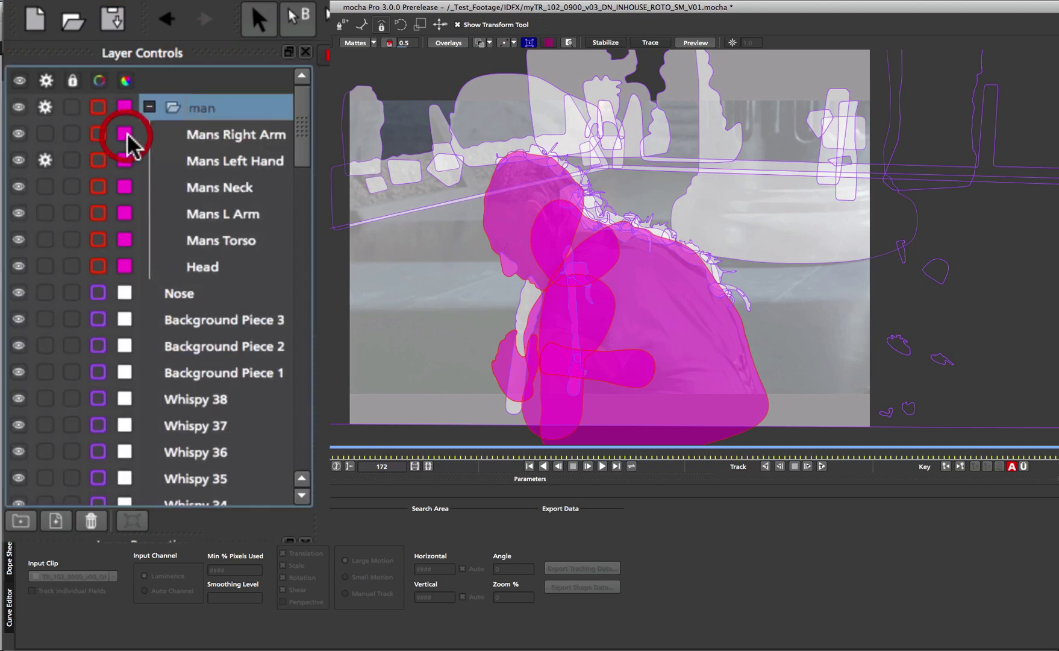
{"action": "right_click", "coordinate": [104, 82]}
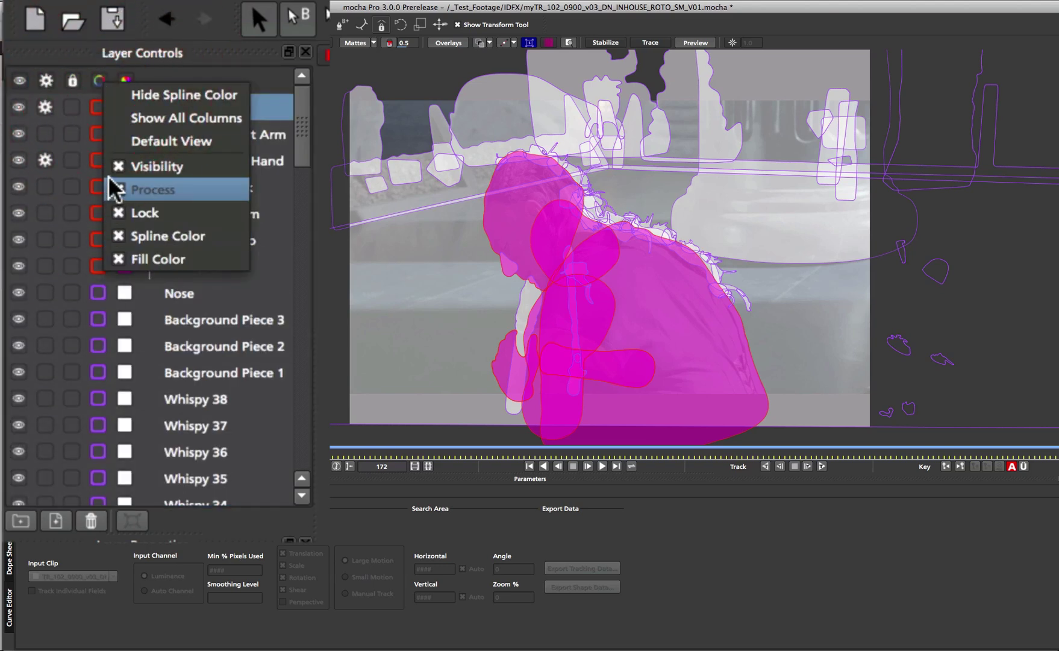
{"action": "left_click", "coordinate": [120, 169]}
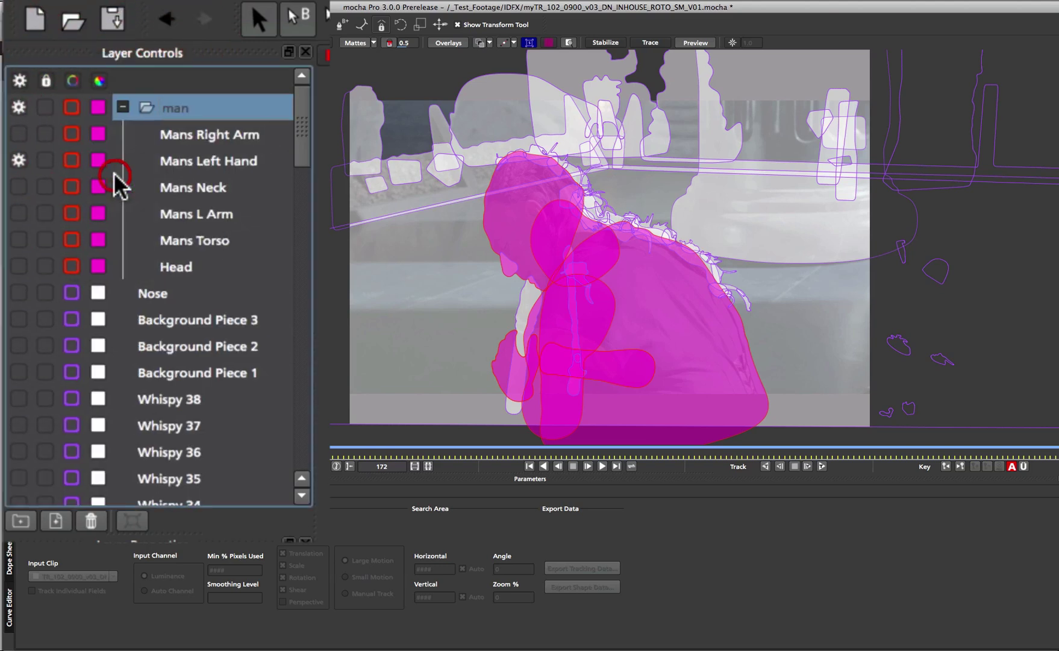
{"action": "right_click", "coordinate": [78, 85]}
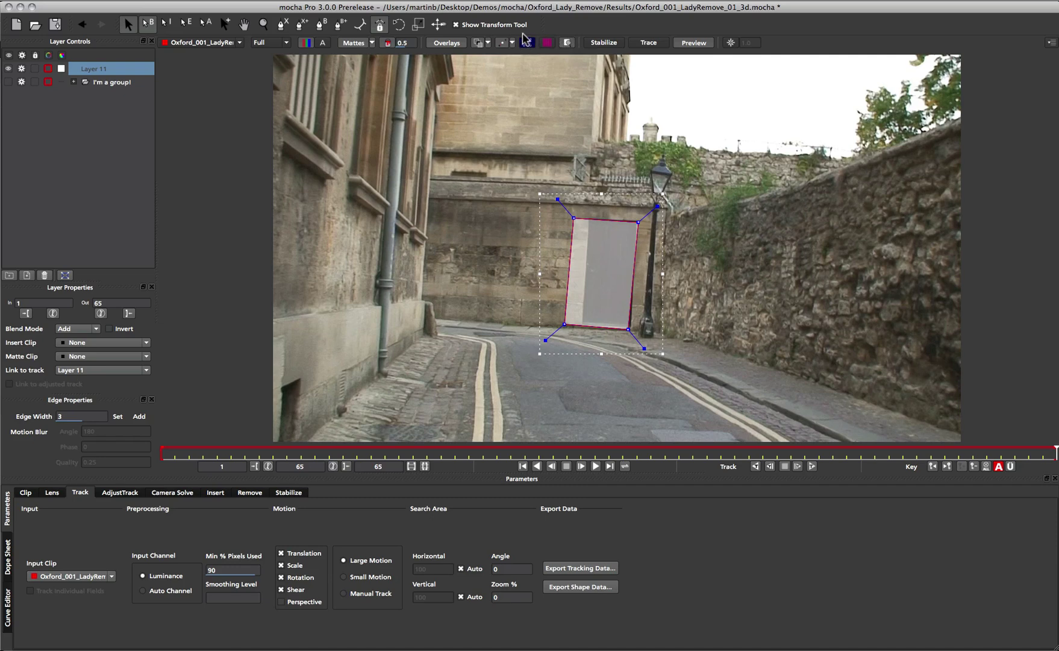
Turn on the transform tool for the wall surface and try a rotation, then undo it.
{"action": "left_click", "coordinate": [456, 25]}
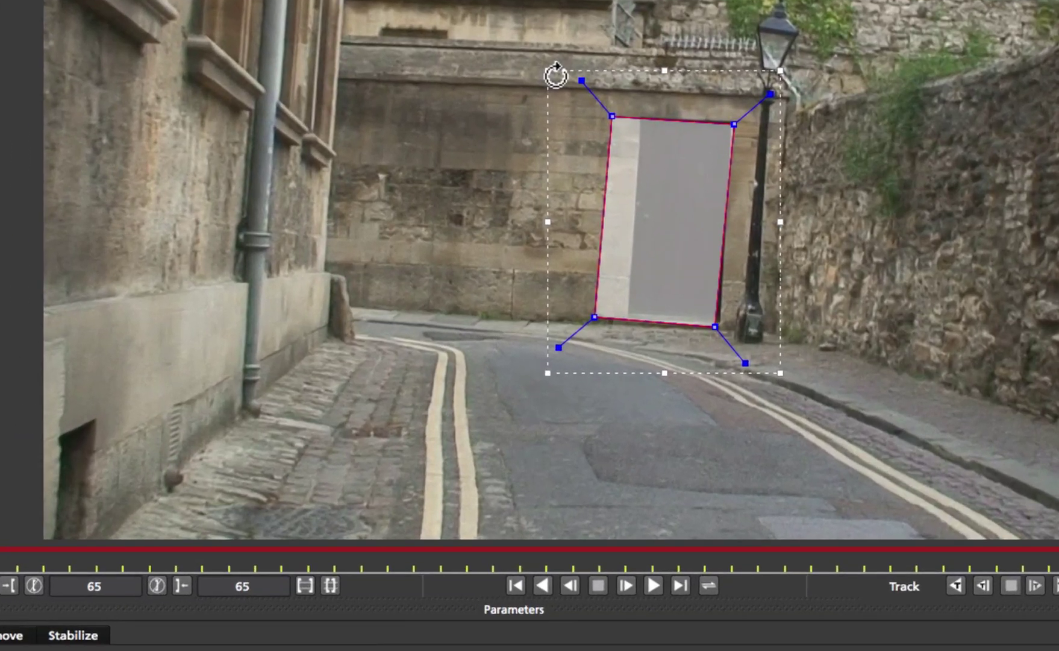
{"action": "left_click_drag", "start_coordinate": [556, 76], "coordinate": [525, 156]}
{"action": "key", "text": "super+z"}
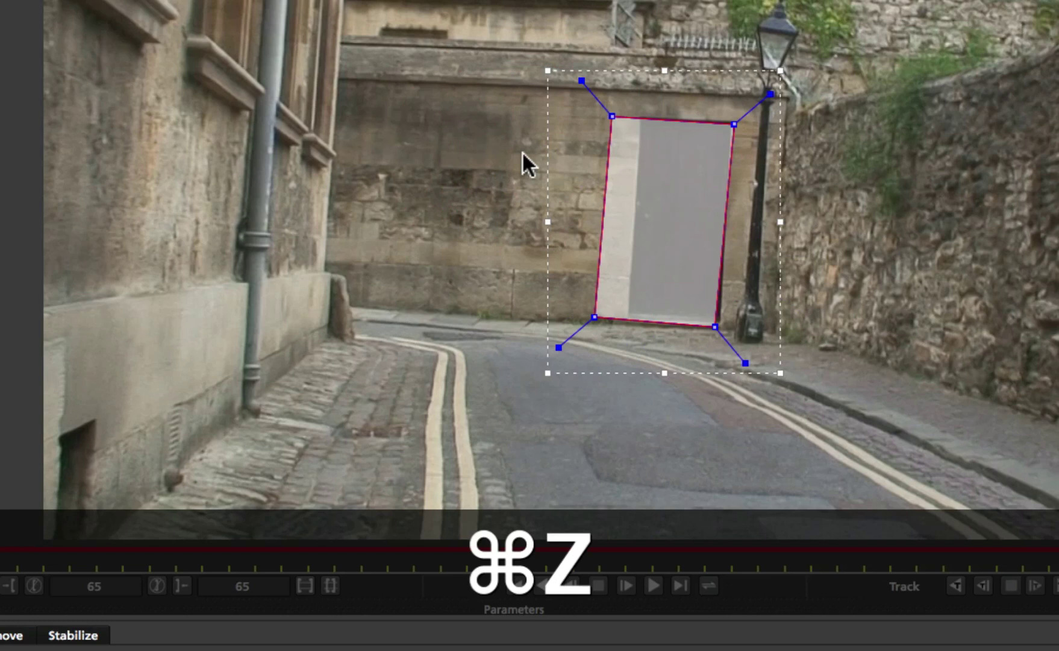
{"action": "key", "text": "super+z"}
{"action": "key", "text": "super+z"}
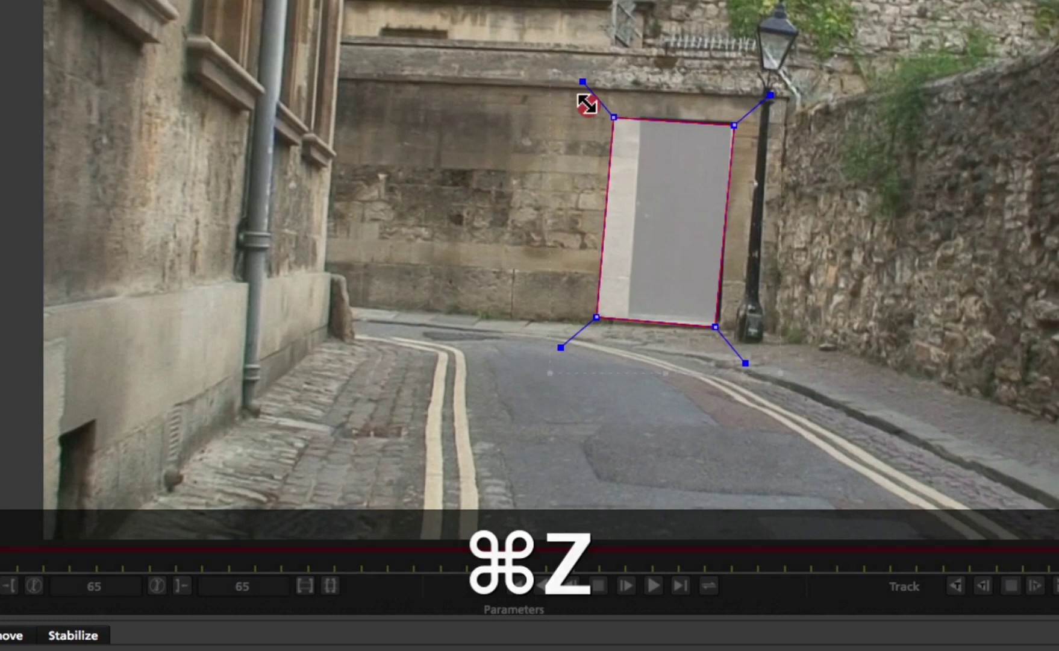
{"action": "key", "text": "super+shift+z"}
{"action": "key", "text": "super+shift+z"}
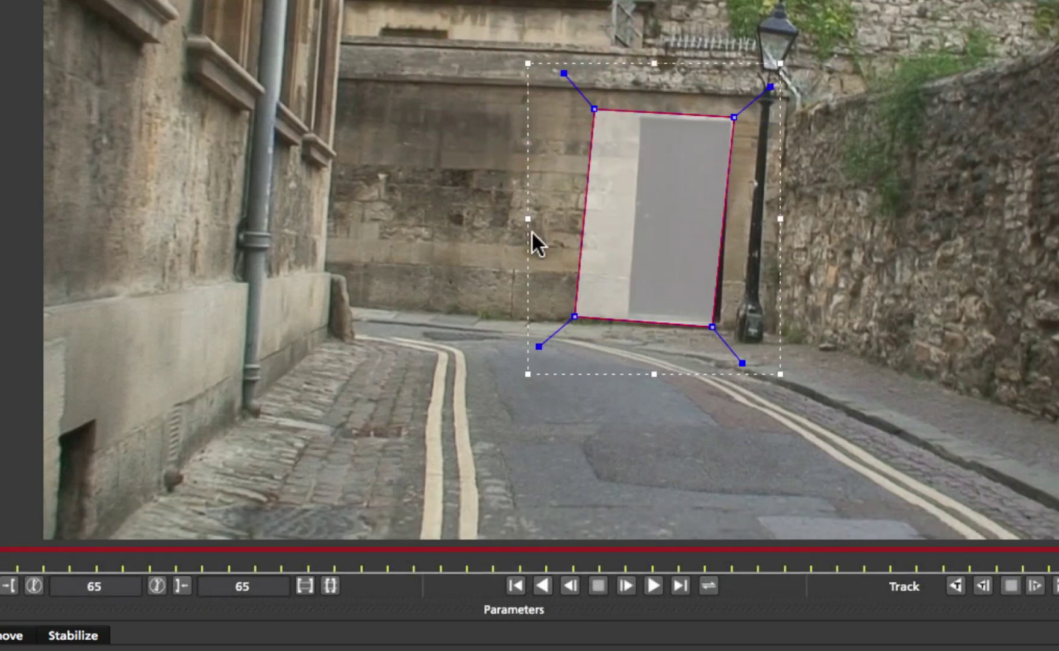
Narrow the surface from its left edge, then scale it down proportionally about its centre.
{"action": "left_click_drag", "start_coordinate": [526, 221], "coordinate": [577, 222]}
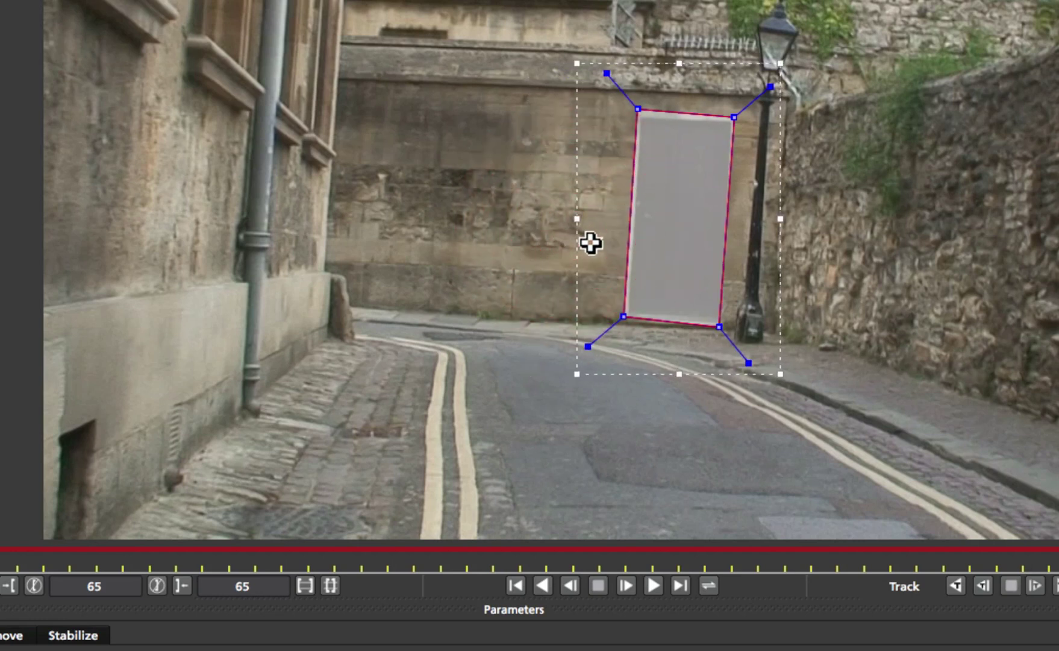
{"action": "key", "text": "alt"}
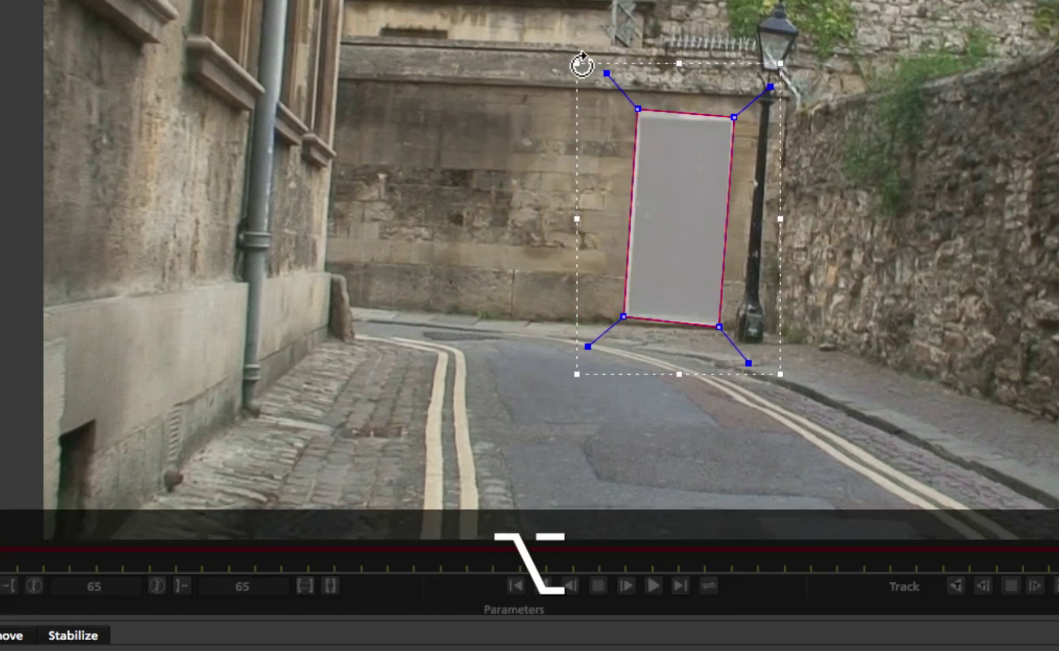
{"action": "mouse_move", "coordinate": [575, 62]}
{"action": "left_mouse_down"}
{"action": "mouse_move", "coordinate": [537, 19]}
{"action": "mouse_move", "coordinate": [589, 73]}
{"action": "mouse_move", "coordinate": [574, 16]}
{"action": "mouse_move", "coordinate": [596, 87]}
{"action": "mouse_move", "coordinate": [545, 28]}
{"action": "mouse_move", "coordinate": [587, 63]}
{"action": "mouse_move", "coordinate": [551, 33]}
{"action": "mouse_move", "coordinate": [614, 131]}
{"action": "mouse_move", "coordinate": [576, 66]}
{"action": "left_mouse_up"}
{"action": "key", "text": "shift"}
{"action": "key", "text": "alt"}
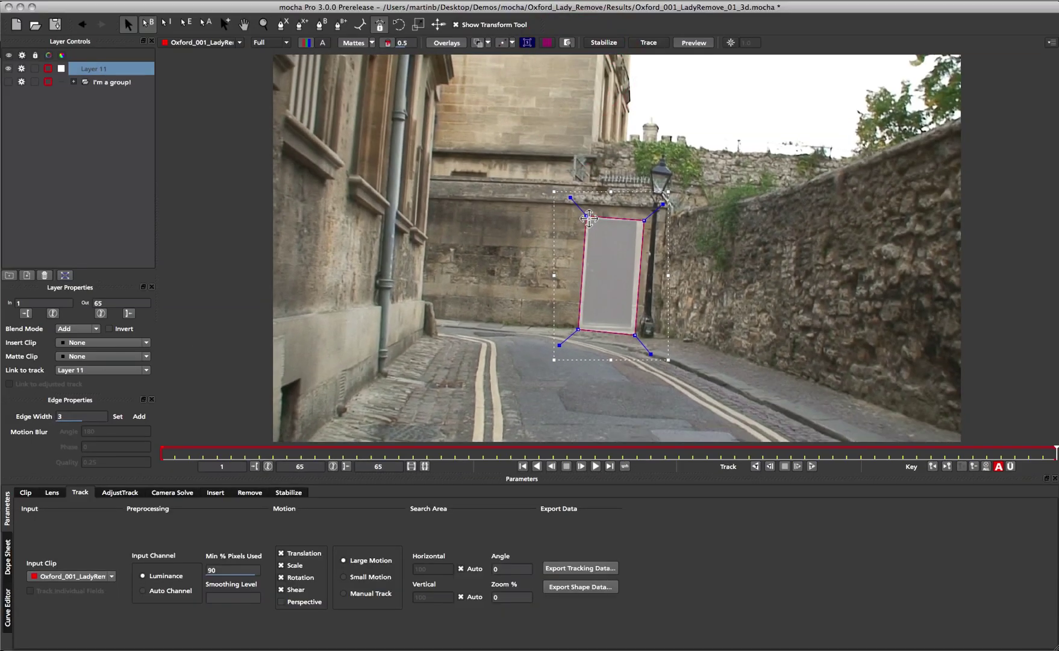
Duplicate the wall surface as Layer 13, move it left, narrow it and tilt it slightly clockwise.
{"action": "key", "text": "super+d"}
{"action": "left_click_drag", "start_coordinate": [605, 195], "coordinate": [528, 189]}
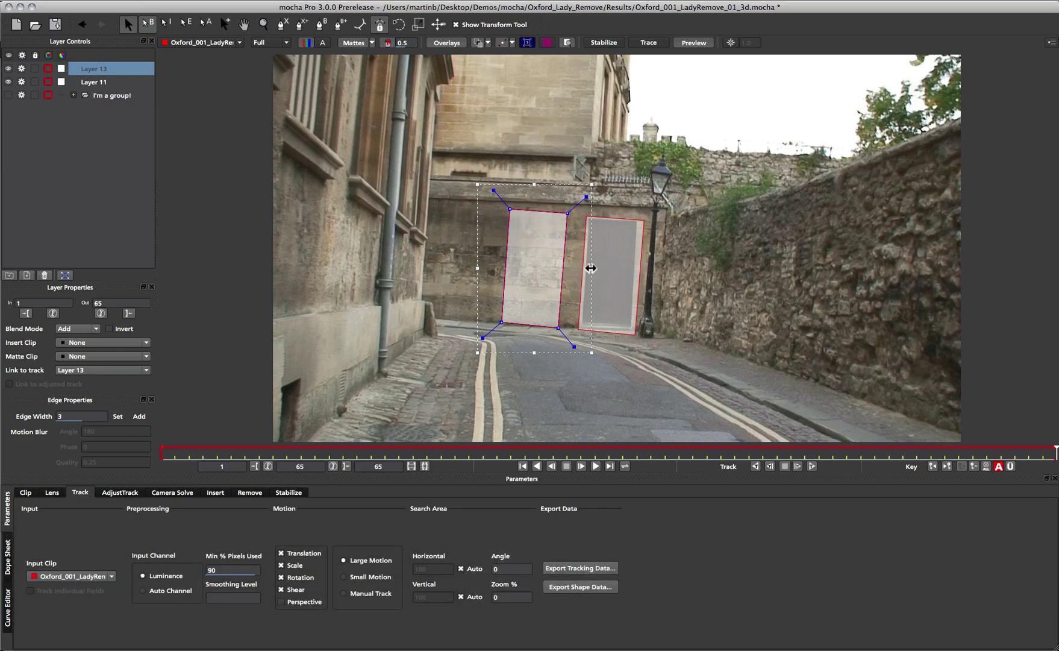
{"action": "left_click_drag", "start_coordinate": [591, 267], "coordinate": [532, 260]}
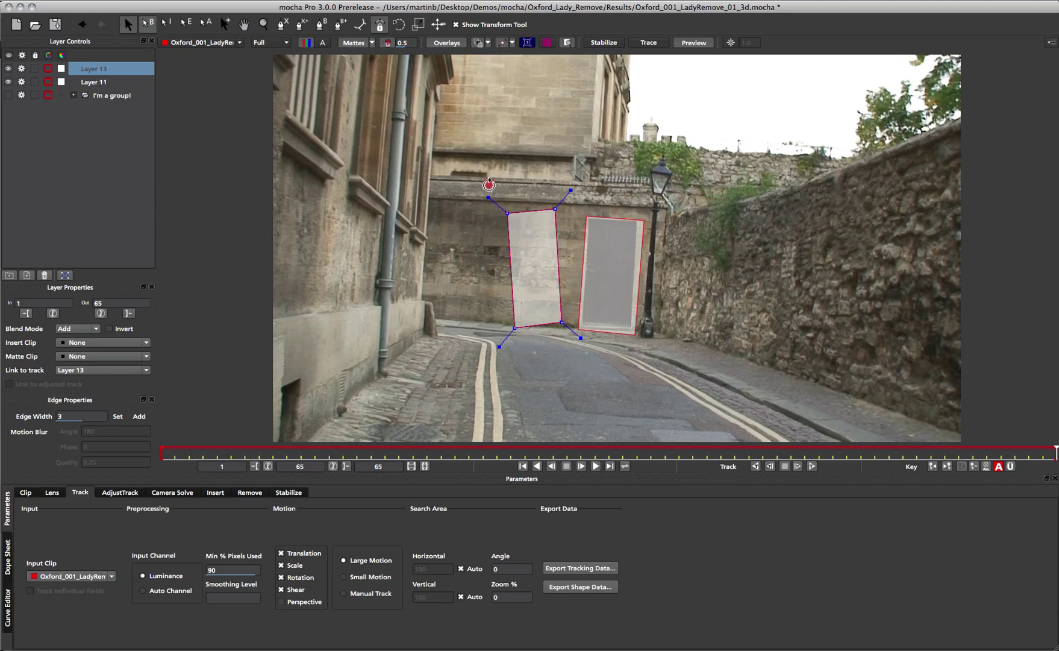
{"action": "left_click_drag", "start_coordinate": [489, 185], "coordinate": [497, 173]}
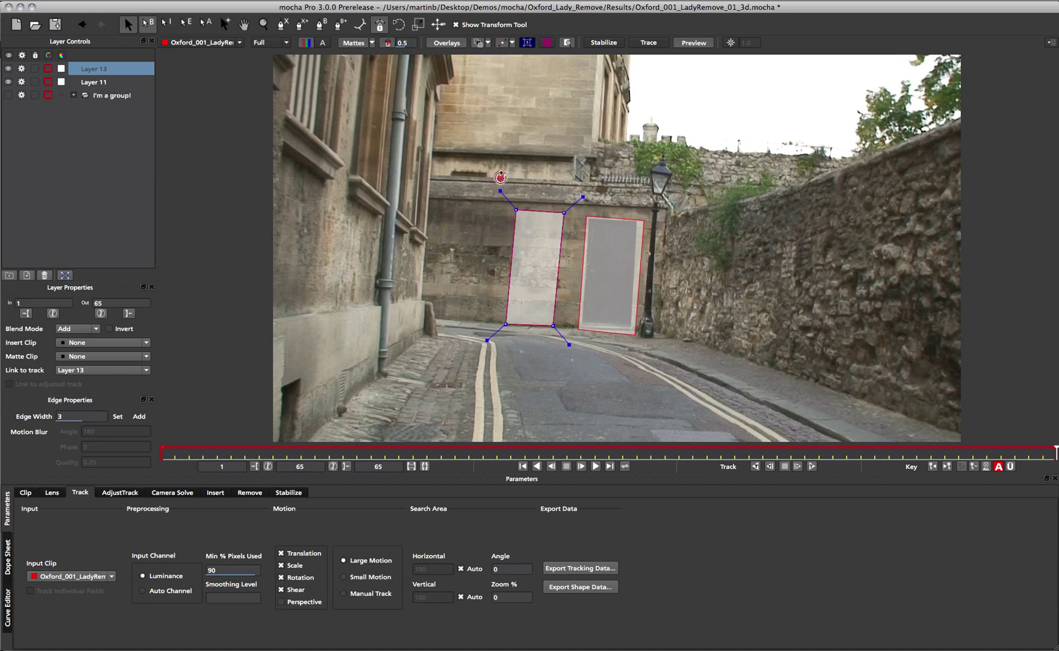
Corner-pin Layer 11's surface by pulling its lower-right and top-right corners into a new perspective.
{"action": "left_click", "coordinate": [610, 342]}
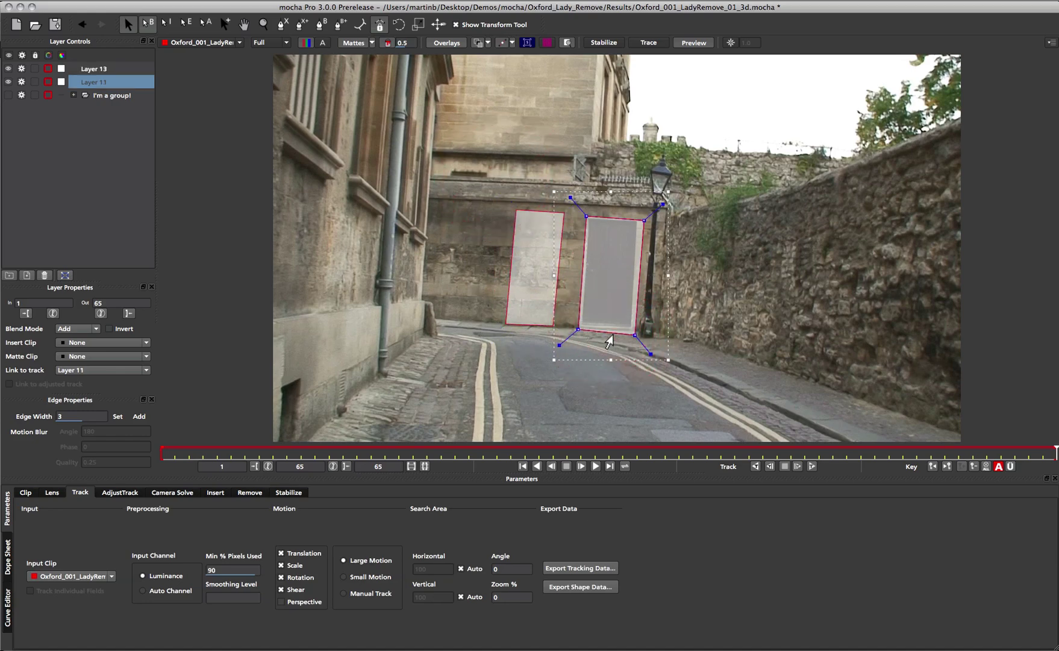
{"action": "key", "text": "super"}
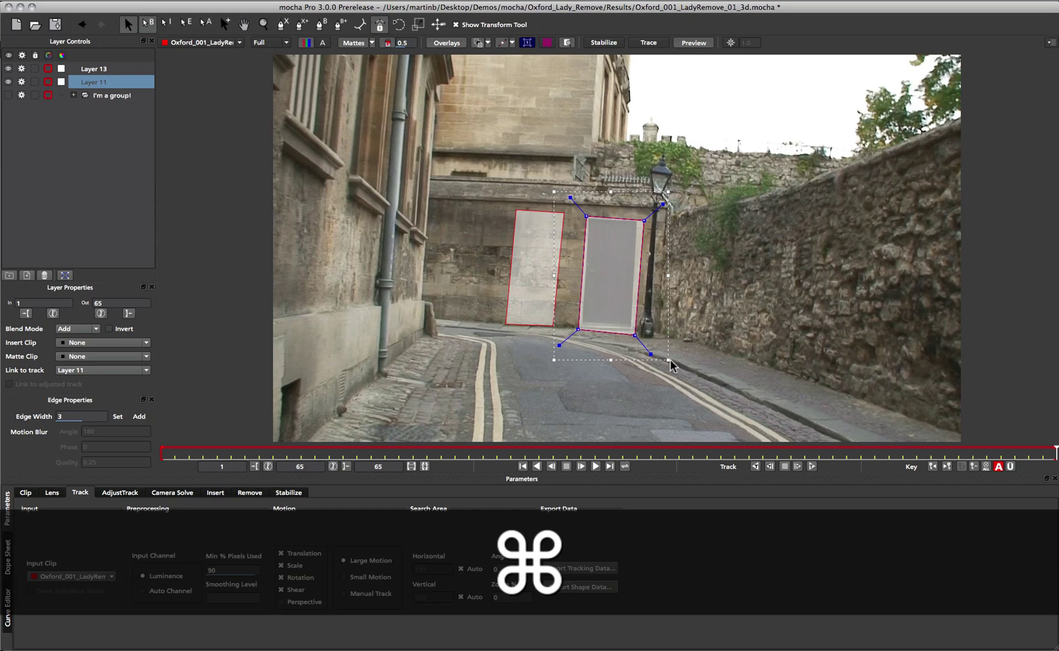
{"action": "mouse_move", "coordinate": [669, 361]}
{"action": "left_mouse_down"}
{"action": "mouse_move", "coordinate": [707, 291]}
{"action": "mouse_move", "coordinate": [665, 355]}
{"action": "left_mouse_up"}
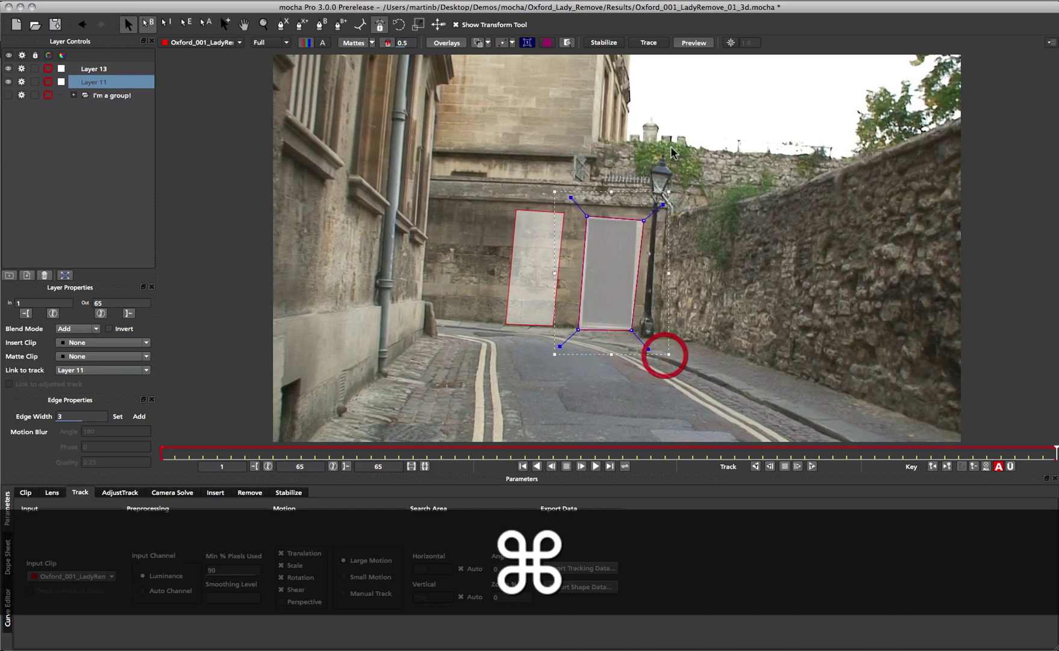
{"action": "left_click_drag", "start_coordinate": [663, 192], "coordinate": [661, 192]}
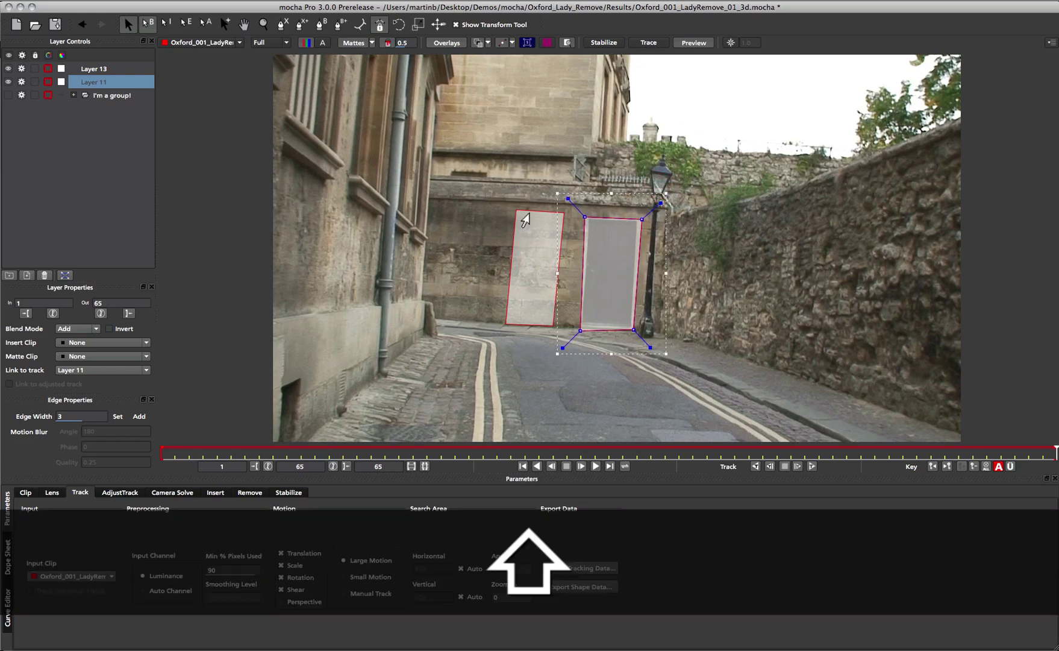
Add Layer 13 to the selection, distort both surfaces from one corner, then rotate them clockwise together.
{"action": "left_click", "coordinate": [525, 214], "text": "shift"}
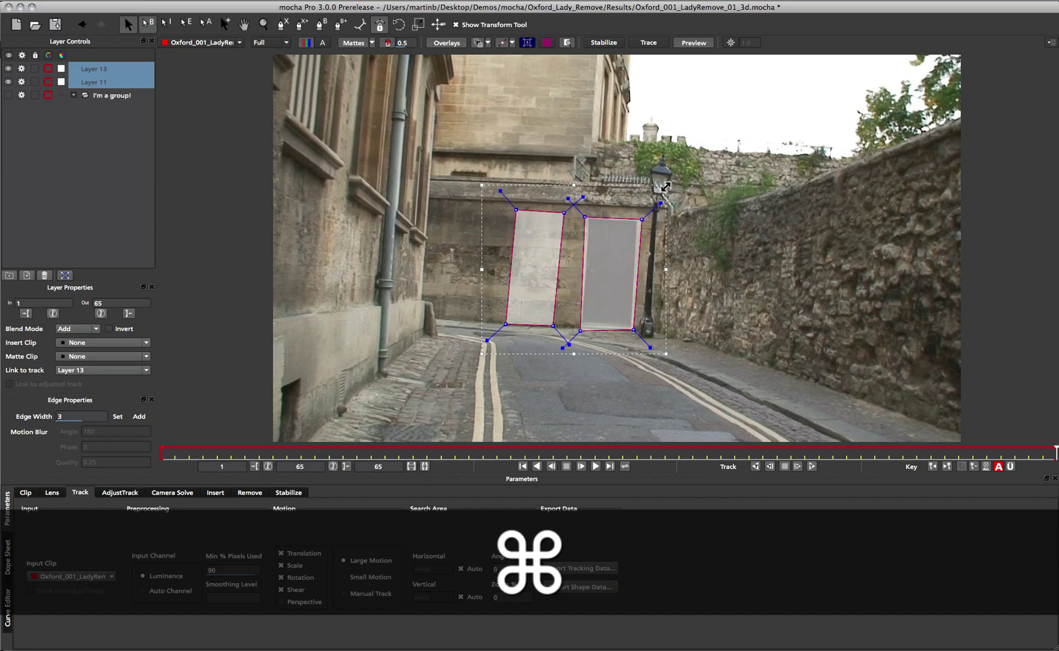
{"action": "mouse_move", "coordinate": [664, 184]}
{"action": "left_mouse_down"}
{"action": "mouse_move", "coordinate": [663, 174]}
{"action": "mouse_move", "coordinate": [654, 265]}
{"action": "mouse_move", "coordinate": [639, 223]}
{"action": "mouse_move", "coordinate": [660, 172]}
{"action": "left_mouse_up"}
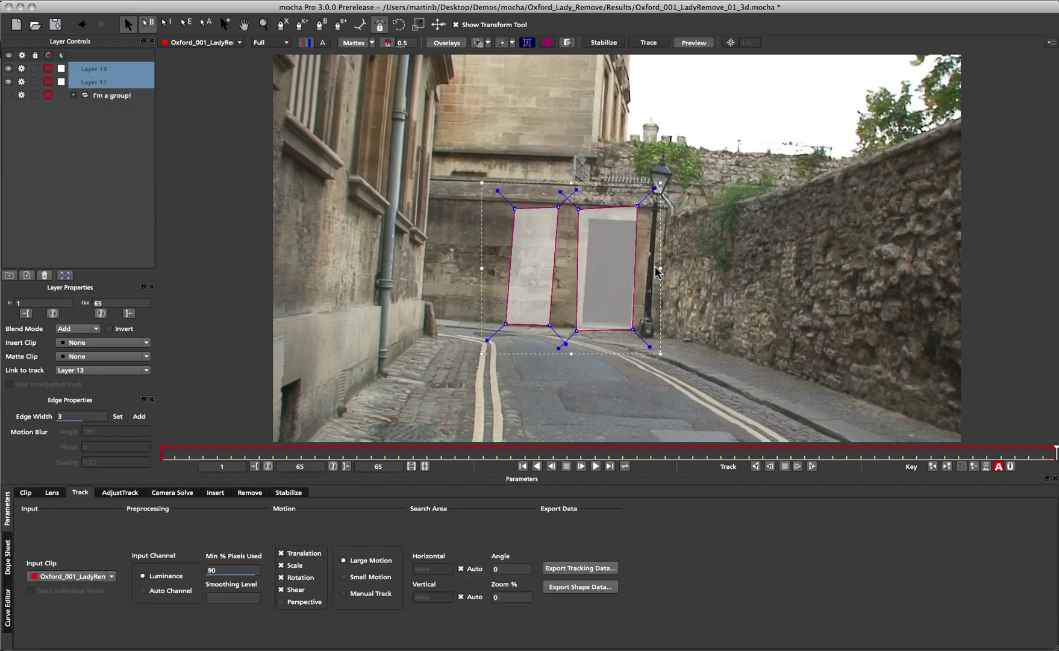
{"action": "mouse_move", "coordinate": [659, 268]}
{"action": "left_mouse_down"}
{"action": "mouse_move", "coordinate": [759, 265]}
{"action": "mouse_move", "coordinate": [659, 261]}
{"action": "left_mouse_up"}
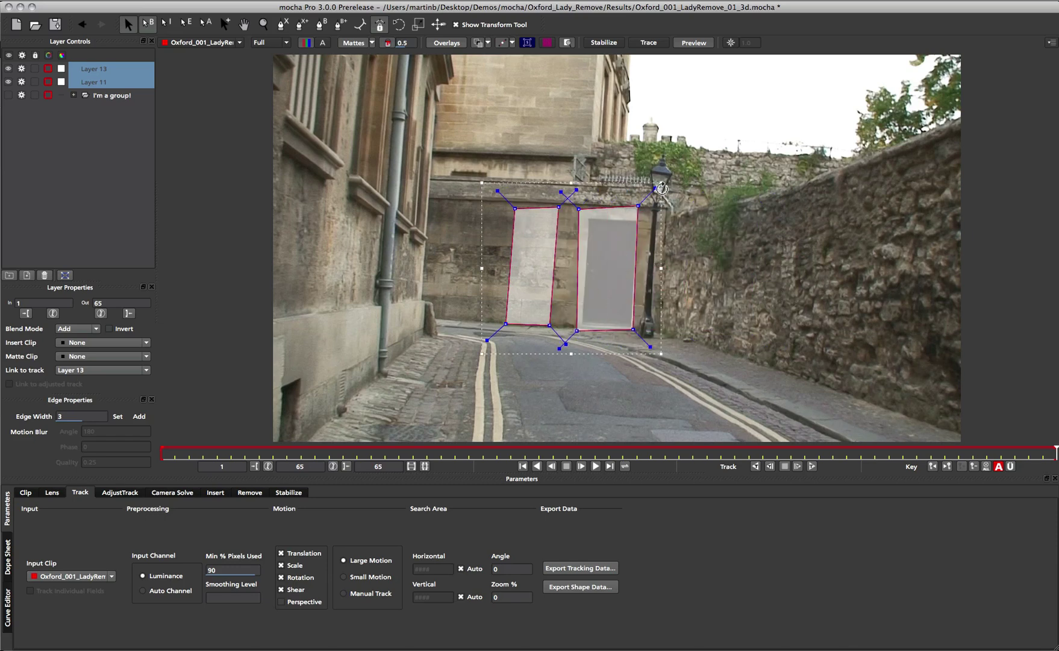
{"action": "left_click_drag", "start_coordinate": [662, 189], "coordinate": [634, 165]}
Reposition Layer 11's top and bottom-left corner points on the wall.
{"action": "left_click", "coordinate": [556, 159]}
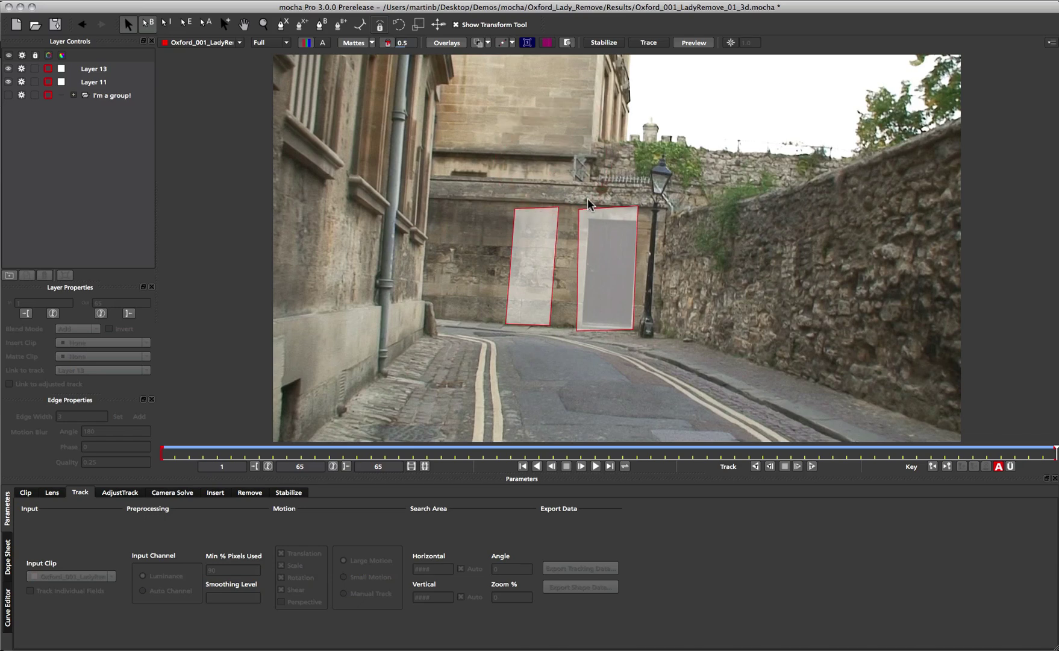
{"action": "left_click", "coordinate": [583, 215]}
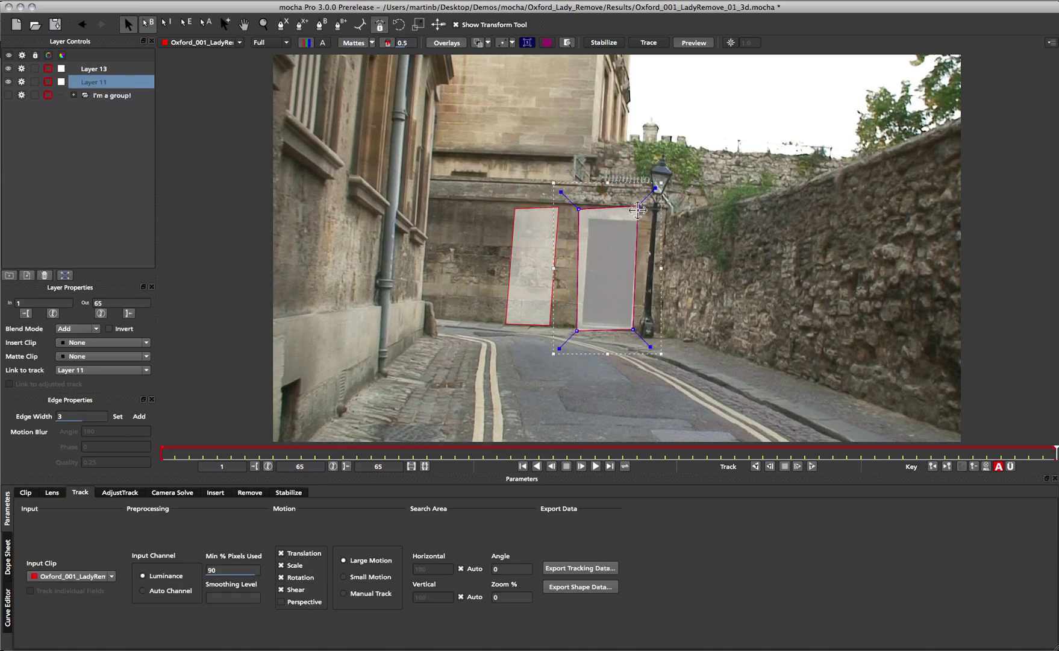
{"action": "left_click_drag", "start_coordinate": [638, 209], "coordinate": [587, 217]}
{"action": "left_click_drag", "start_coordinate": [578, 331], "coordinate": [632, 328]}
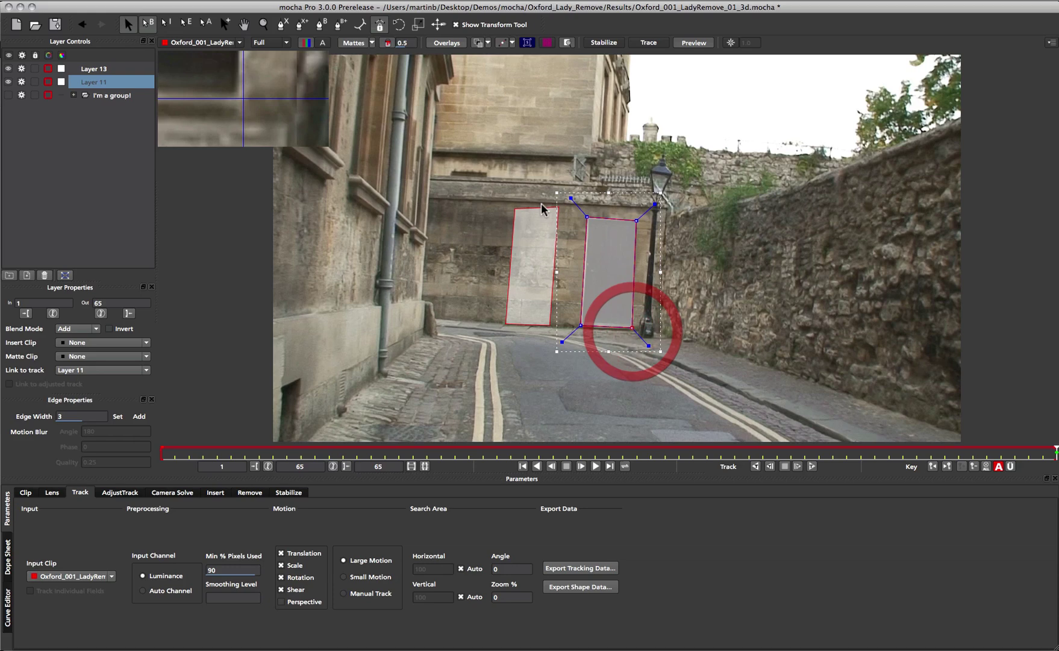
Attach Layer 13's top-right and bottom-right corners onto Layer 11's corners with the Attach Layer tool.
{"action": "left_click", "coordinate": [541, 203]}
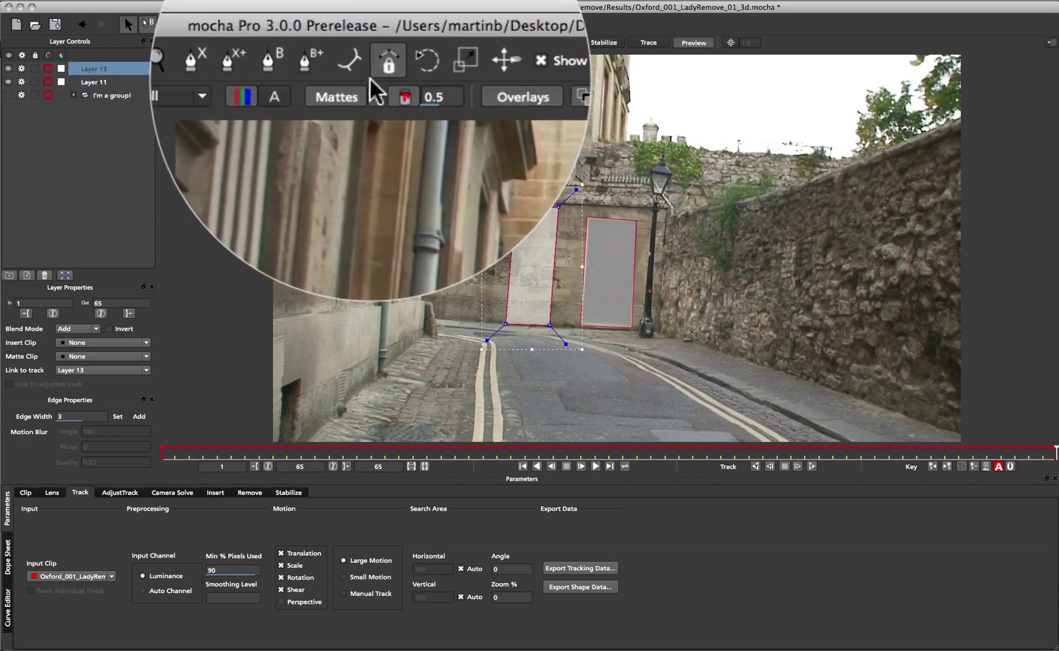
{"action": "left_click", "coordinate": [360, 24]}
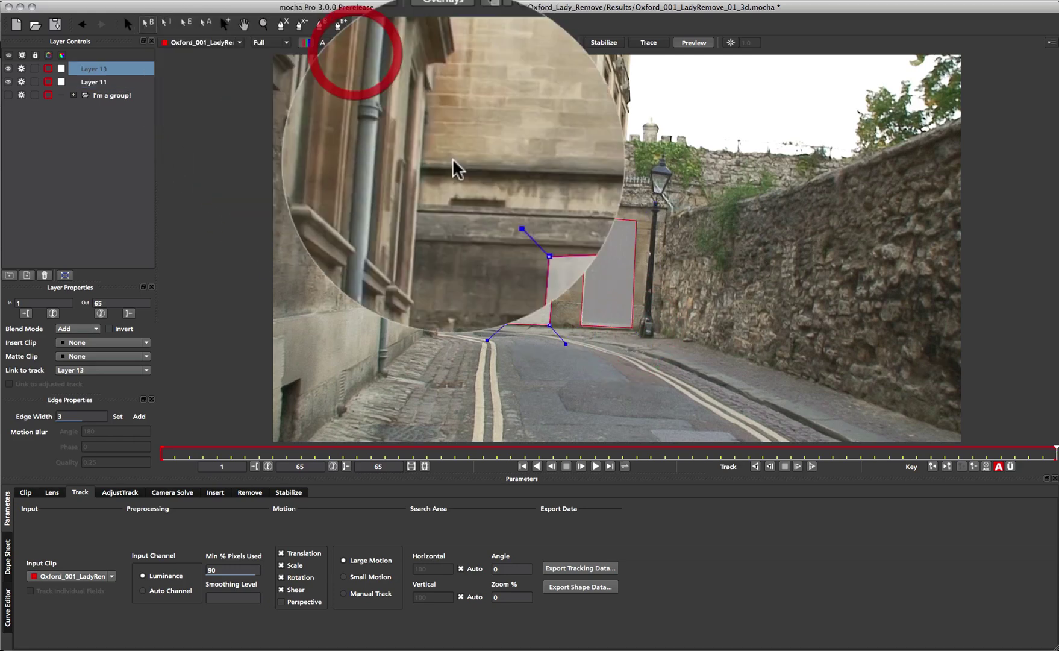
{"action": "left_click_drag", "start_coordinate": [560, 211], "coordinate": [587, 216]}
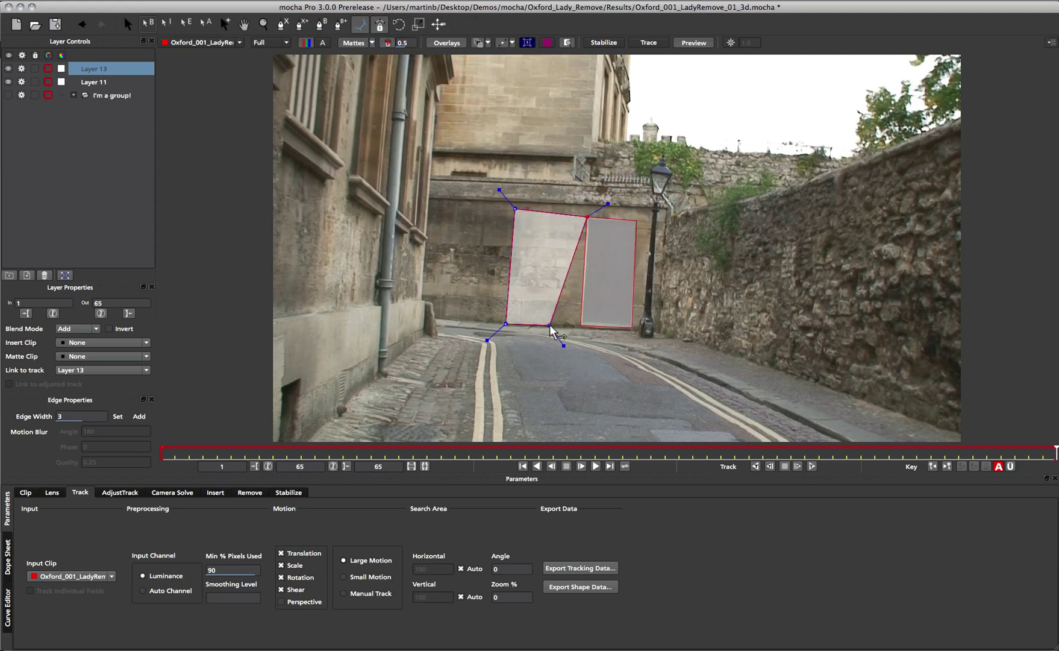
{"action": "left_click_drag", "start_coordinate": [549, 325], "coordinate": [576, 328]}
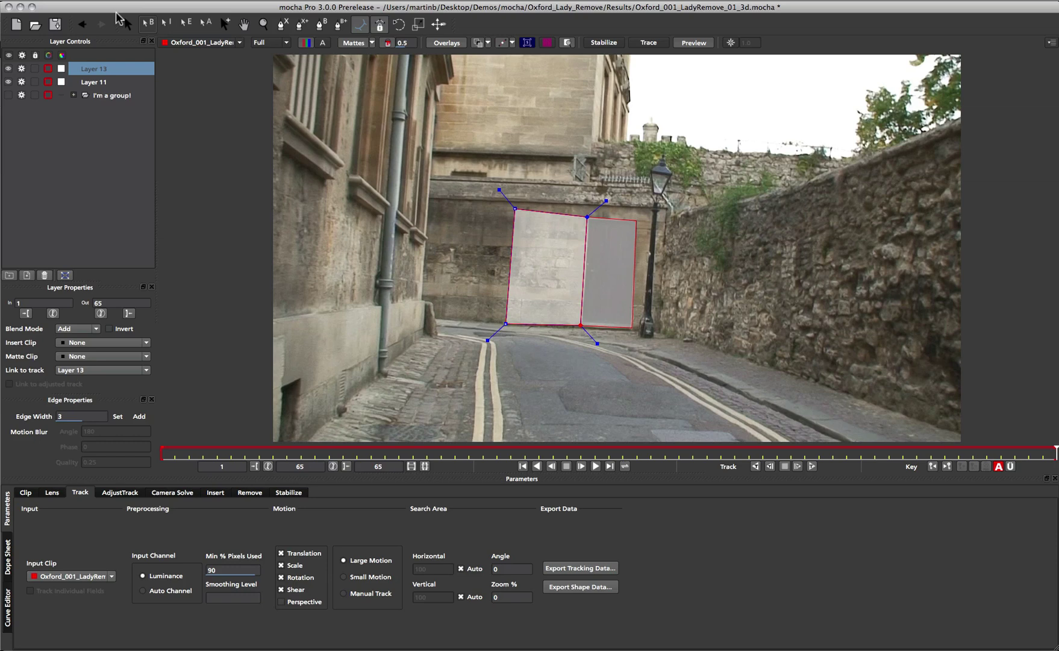
{"action": "left_click", "coordinate": [127, 24]}
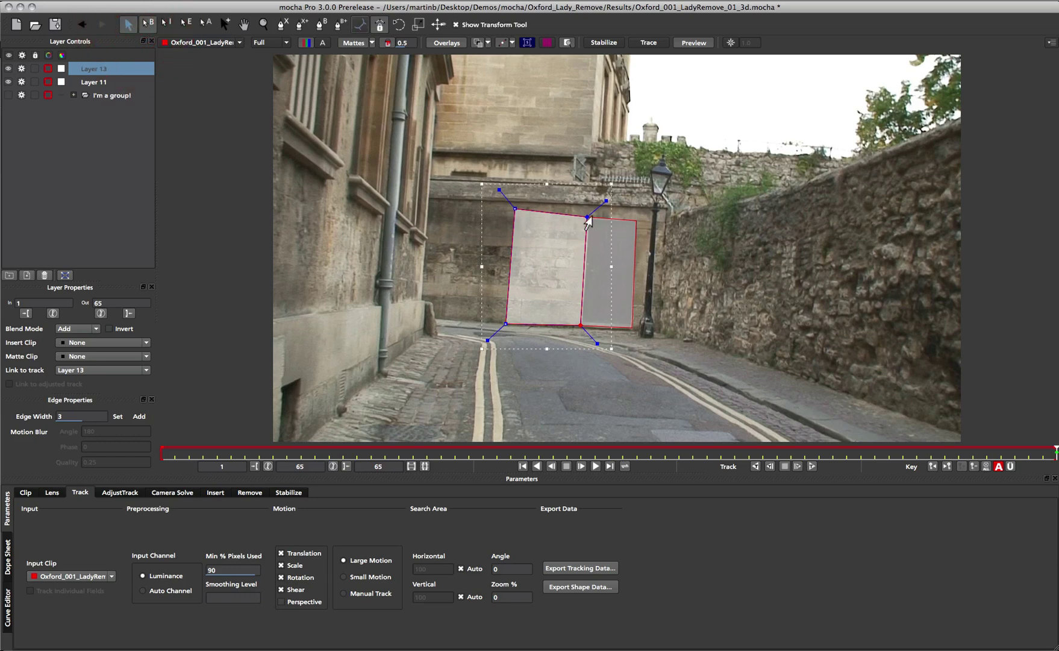
{"action": "mouse_move", "coordinate": [588, 220]}
{"action": "left_mouse_down"}
{"action": "mouse_move", "coordinate": [601, 196]}
{"action": "mouse_move", "coordinate": [551, 199]}
{"action": "mouse_move", "coordinate": [579, 171]}
{"action": "mouse_move", "coordinate": [608, 175]}
{"action": "mouse_move", "coordinate": [573, 208]}
{"action": "mouse_move", "coordinate": [592, 218]}
{"action": "left_mouse_up"}
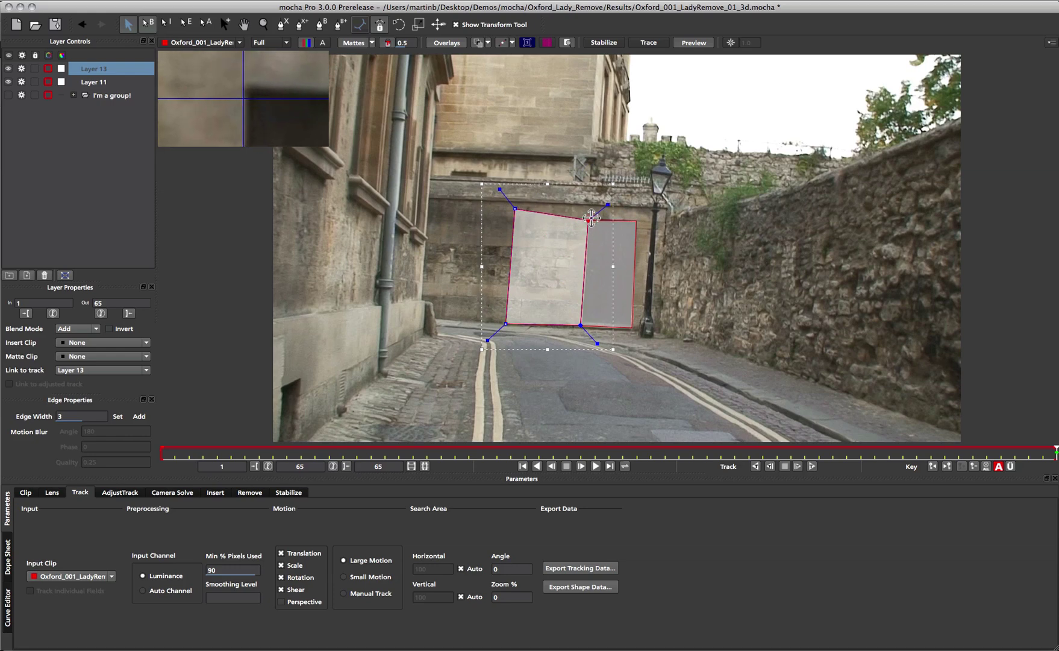
Delete the left surface's extra top vertex via Point > Delete Points.
{"action": "right_click", "coordinate": [591, 220]}
{"action": "mouse_move", "coordinate": [613, 263]}
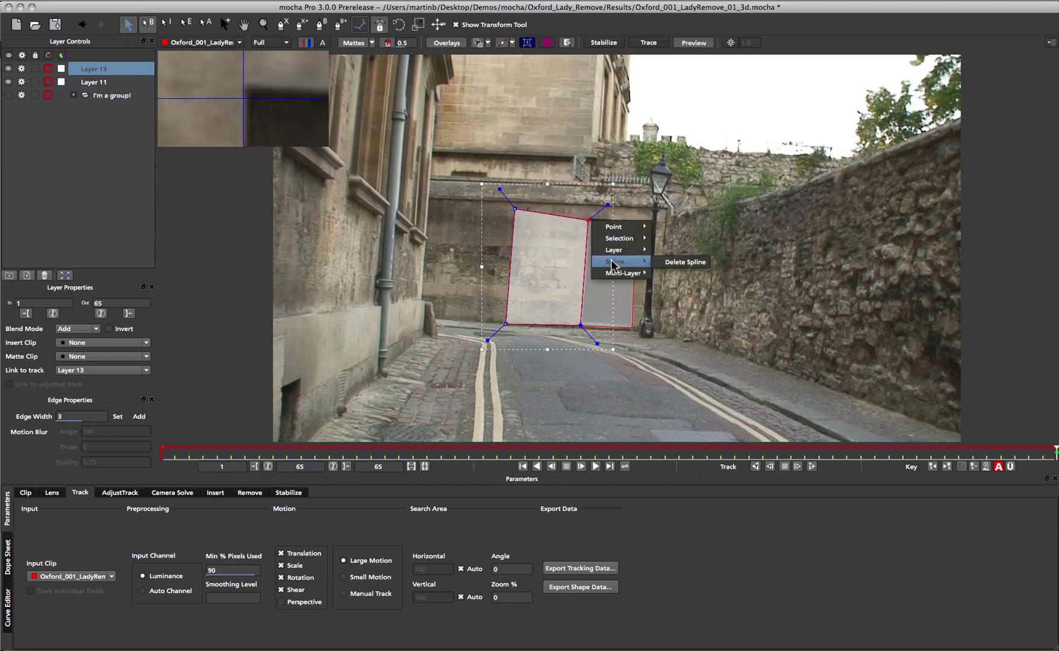
{"action": "mouse_move", "coordinate": [613, 230]}
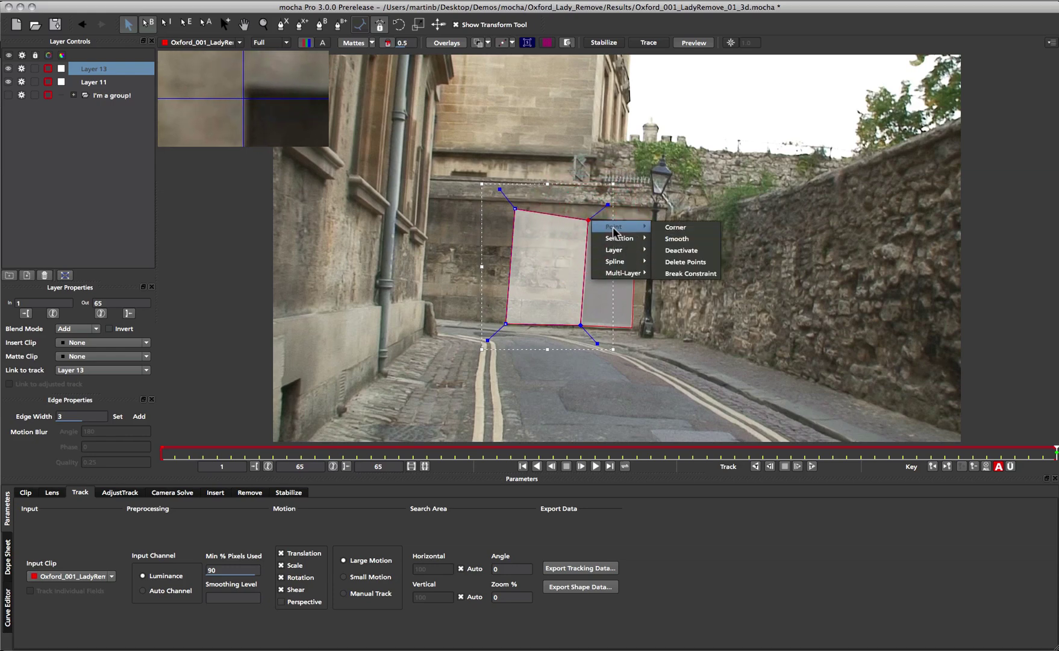
{"action": "left_click", "coordinate": [690, 266]}
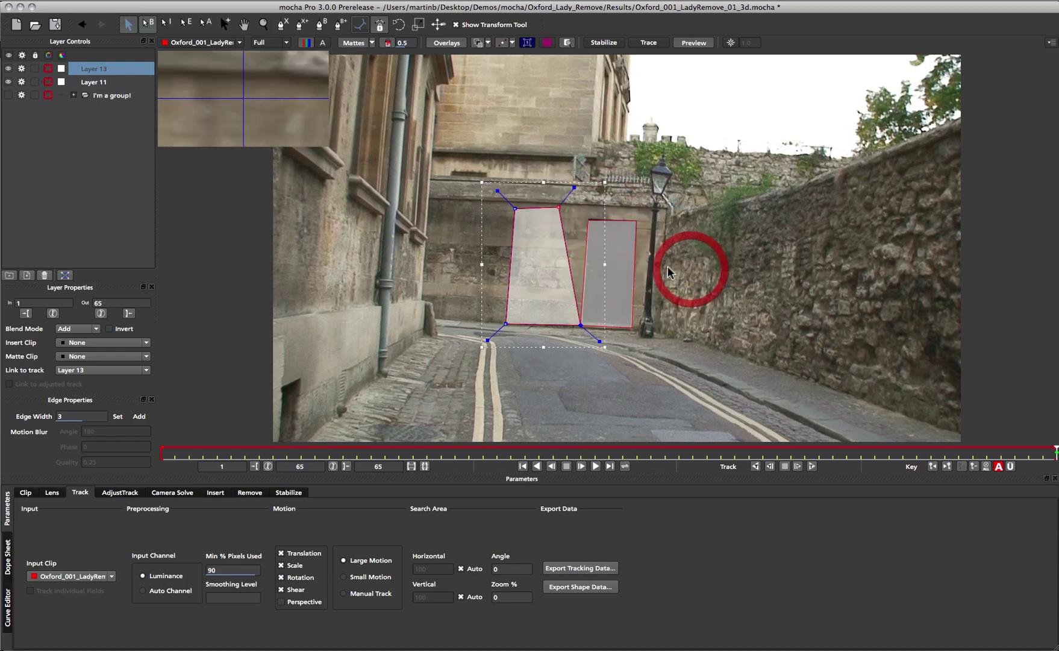
Detach the bottom-right vertex from the right surface with Point > Break Constraint.
{"action": "right_click", "coordinate": [582, 326]}
{"action": "mouse_move", "coordinate": [605, 336]}
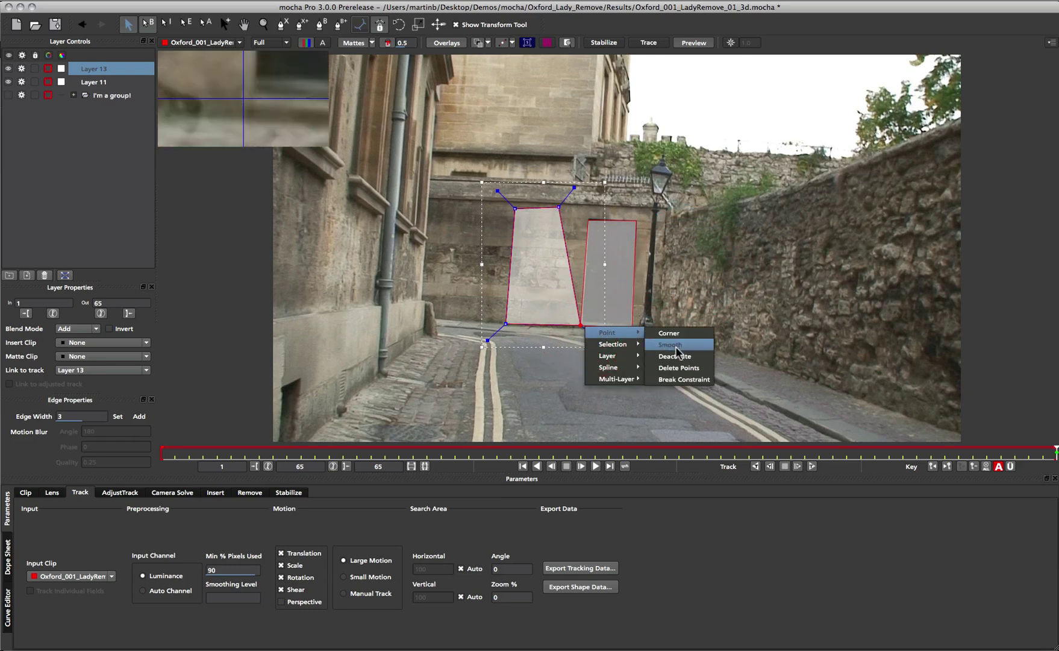
{"action": "left_click", "coordinate": [674, 379]}
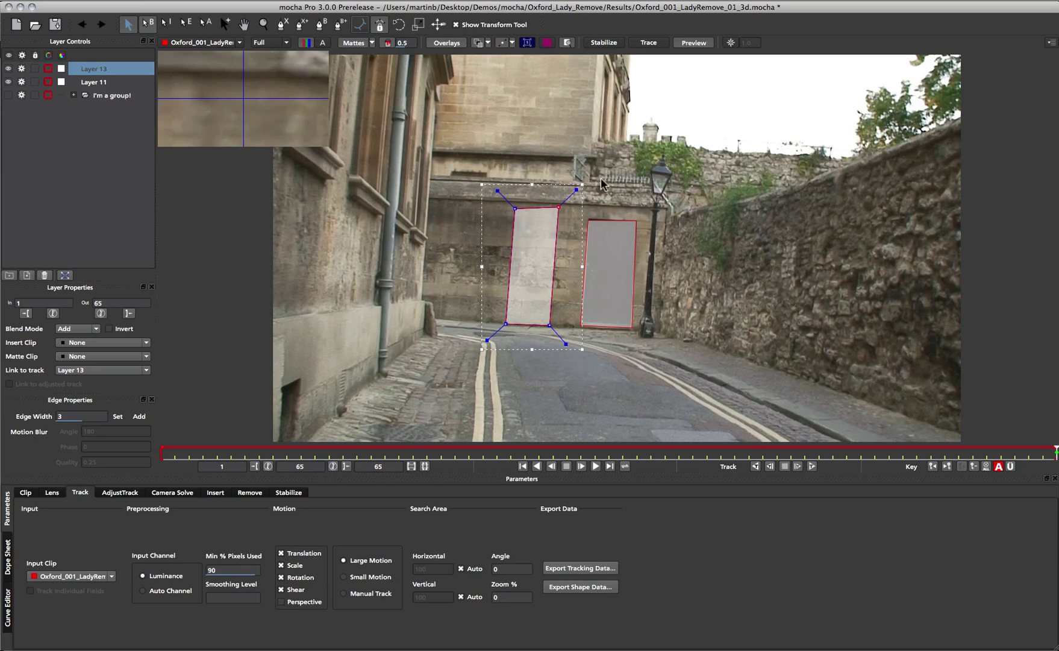
Draw and close an X-spline shape around the stone wall from its top right to the lamp post base.
{"action": "left_click", "coordinate": [302, 24]}
{"action": "left_click", "coordinate": [280, 26]}
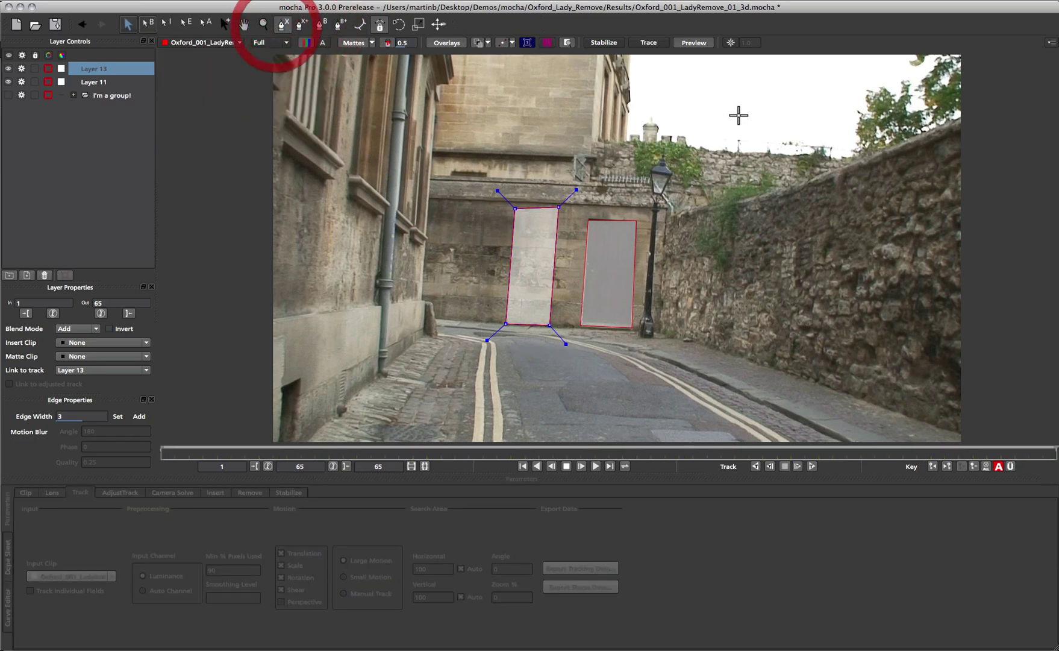
{"action": "left_click", "coordinate": [983, 122]}
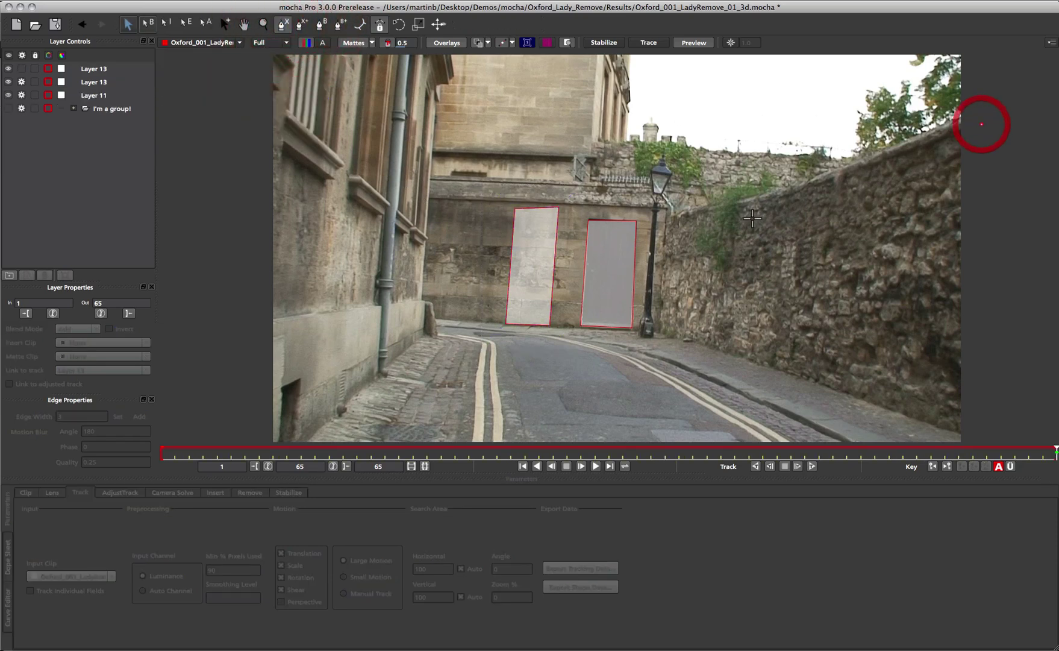
{"action": "left_click", "coordinate": [671, 214]}
{"action": "left_click", "coordinate": [662, 328]}
{"action": "left_click", "coordinate": [662, 328]}
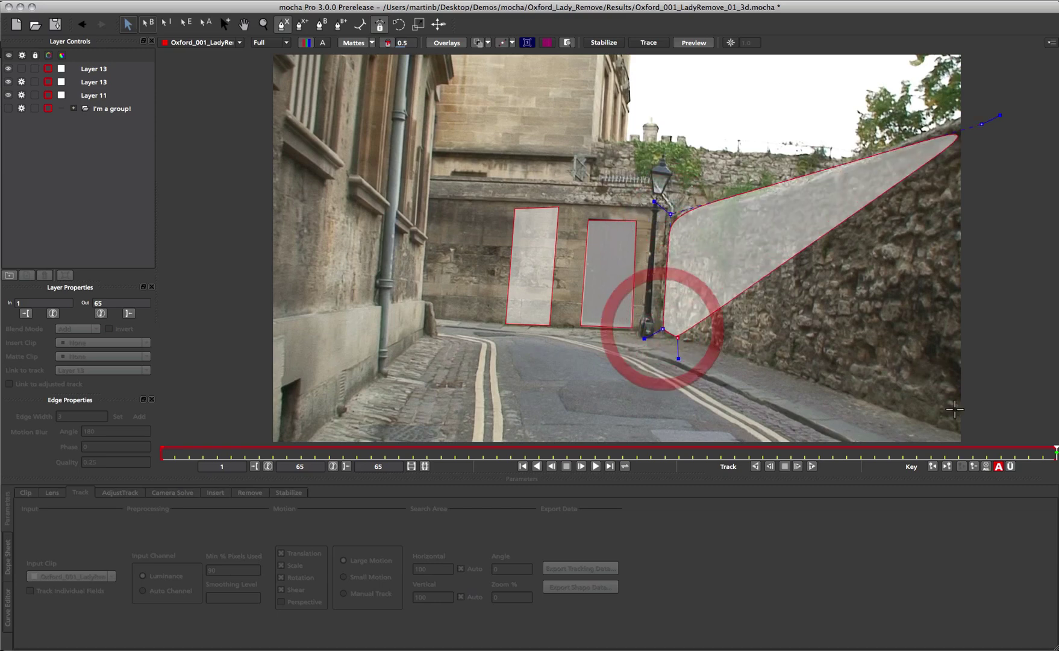
{"action": "left_click", "coordinate": [980, 441]}
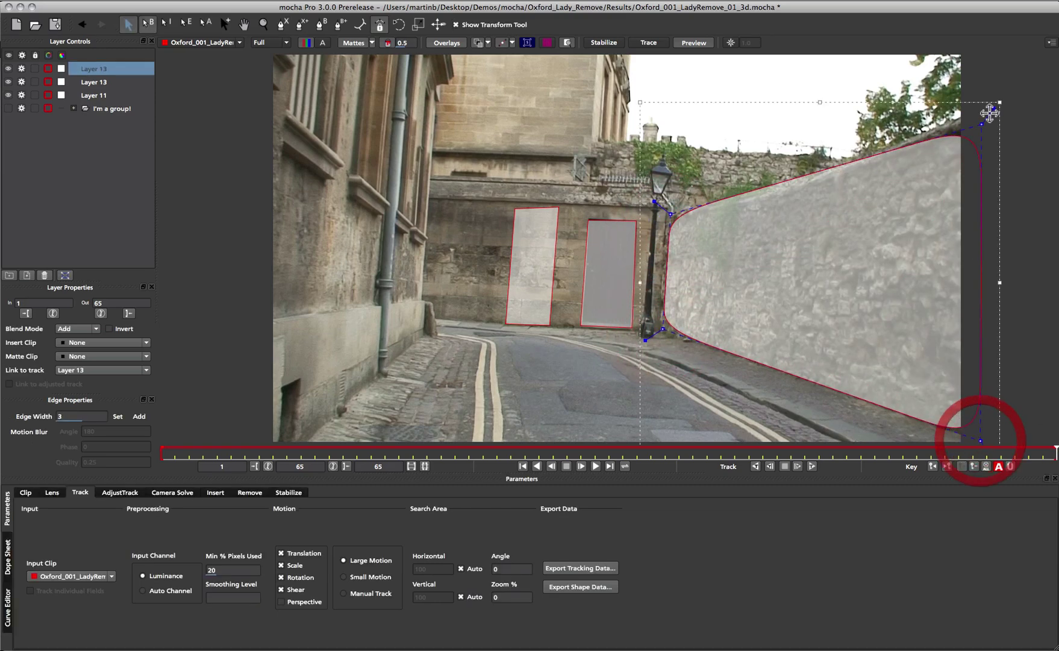
{"action": "right_click", "coordinate": [991, 114]}
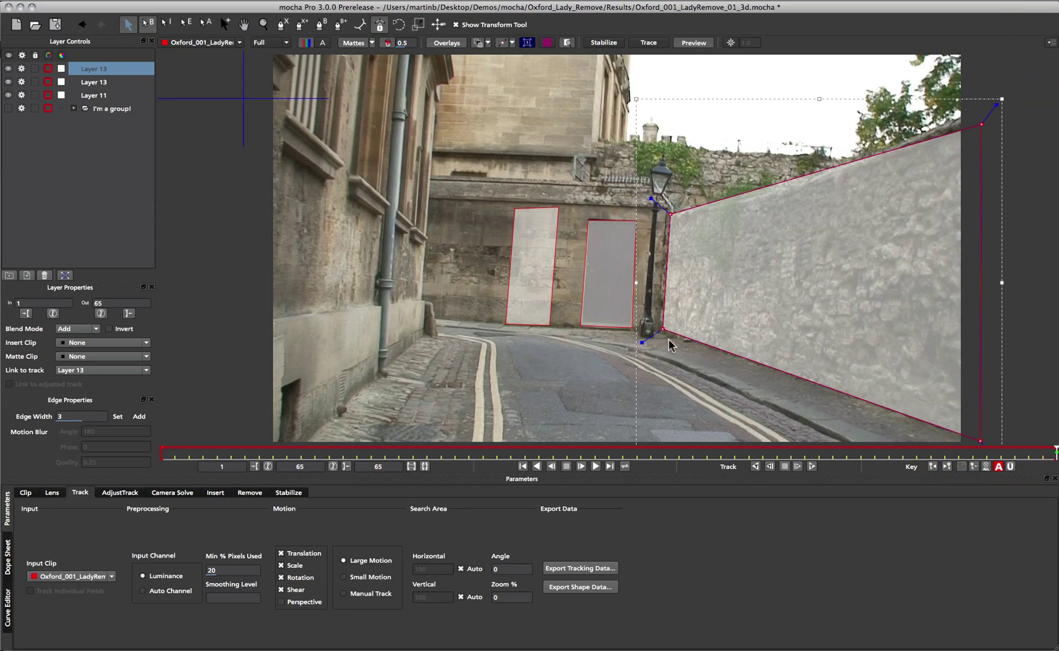
Draw the road shape from the wall's bottom right through the lamp base to the road edge, and close it.
{"action": "left_click", "coordinate": [281, 24]}
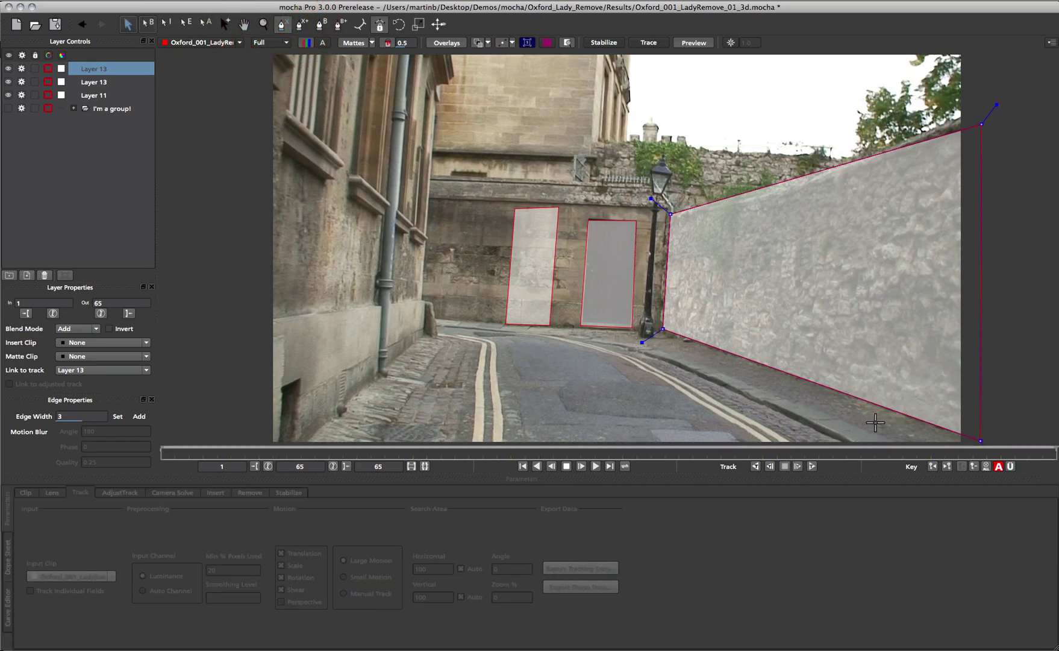
{"action": "left_click", "coordinate": [967, 442]}
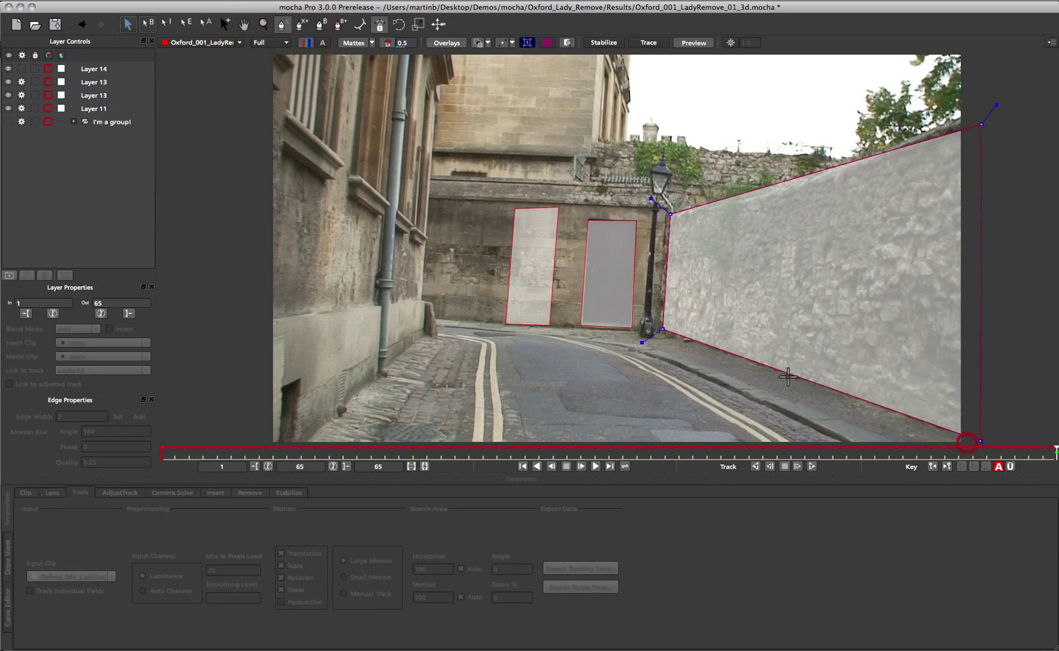
{"action": "left_click", "coordinate": [653, 326]}
{"action": "left_click", "coordinate": [492, 324]}
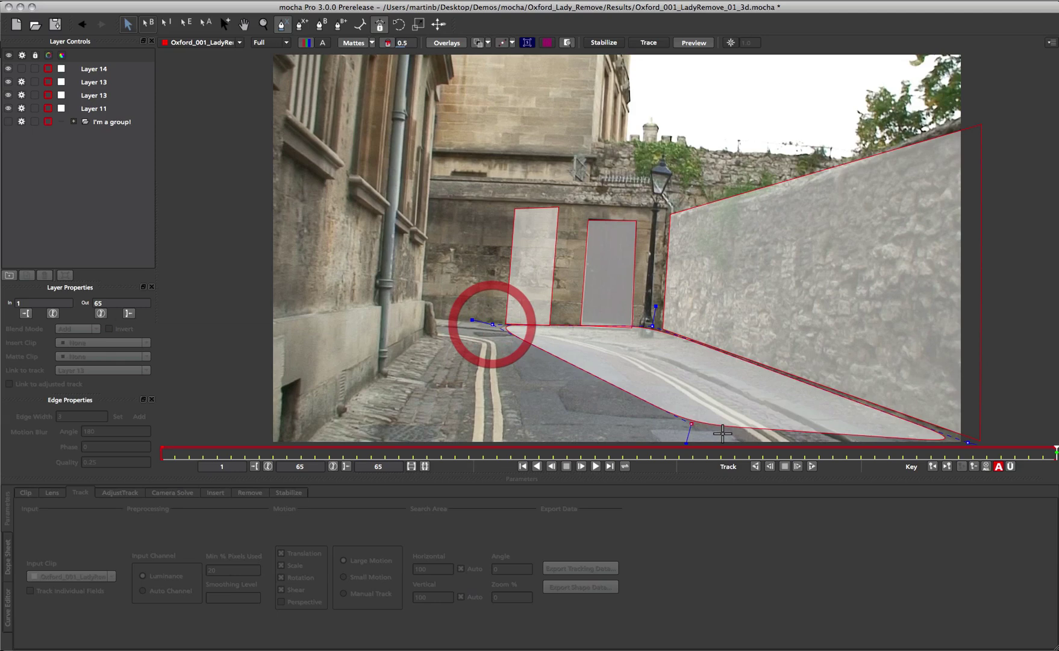
{"action": "key", "text": "z"}
{"action": "left_click", "coordinate": [774, 493]}
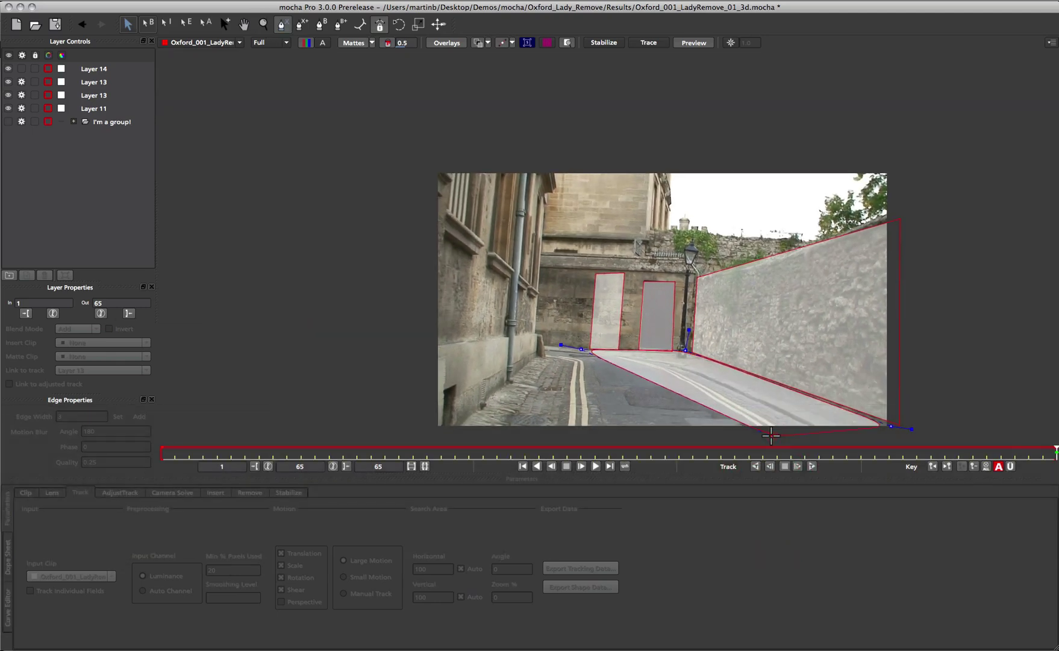
{"action": "right_click", "coordinate": [771, 435]}
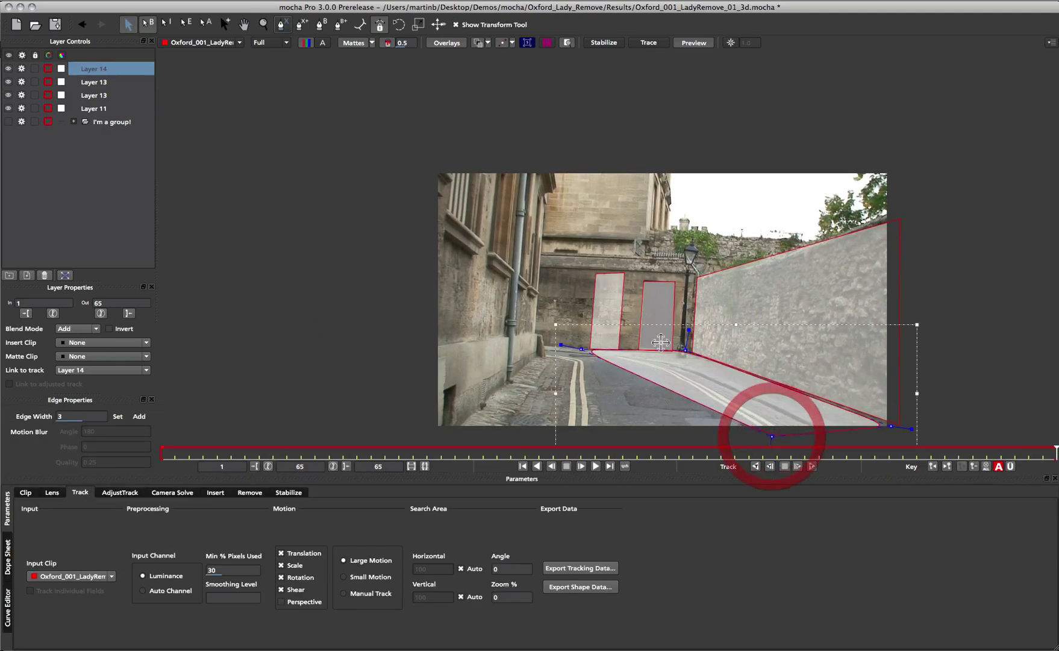
Drag the road shape's wall-base point and bottom-right corner point to the right.
{"action": "left_click", "coordinate": [363, 25]}
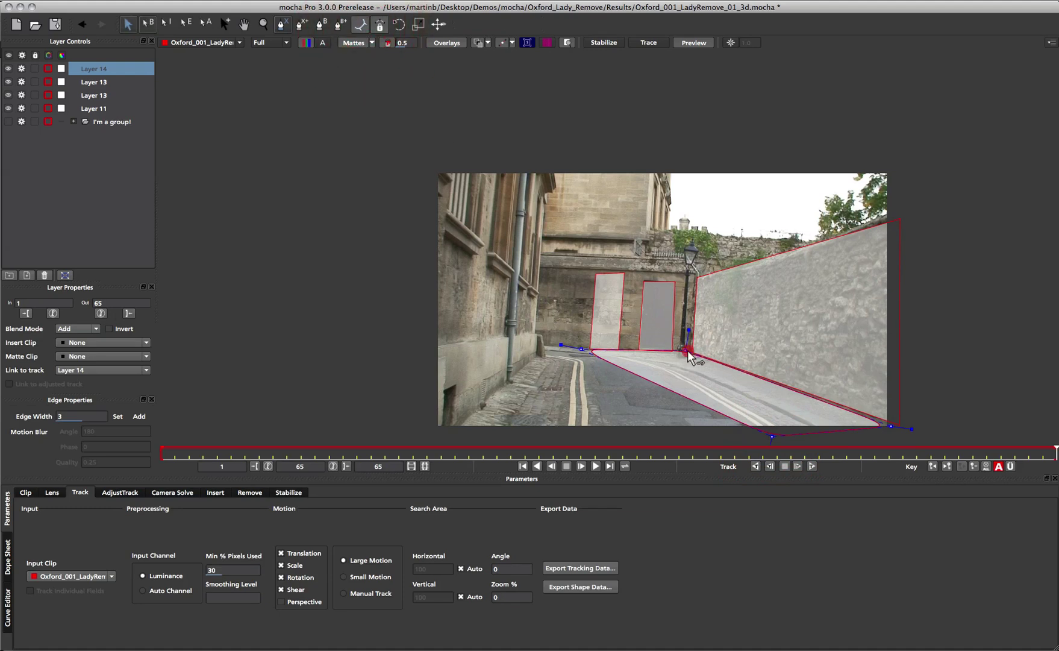
{"action": "left_click_drag", "start_coordinate": [687, 351], "coordinate": [693, 353]}
{"action": "left_click_drag", "start_coordinate": [889, 424], "coordinate": [900, 425]}
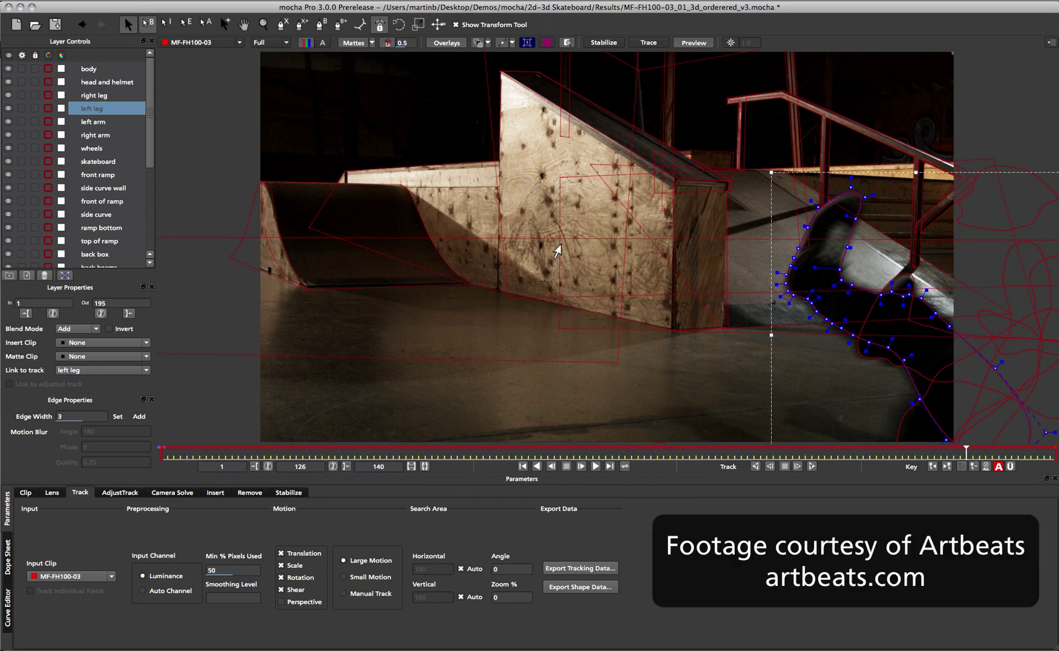
Zoom in on the skater and select a left-leg point to show previous, current and next keyframe magnifiers.
{"action": "key", "text": "z"}
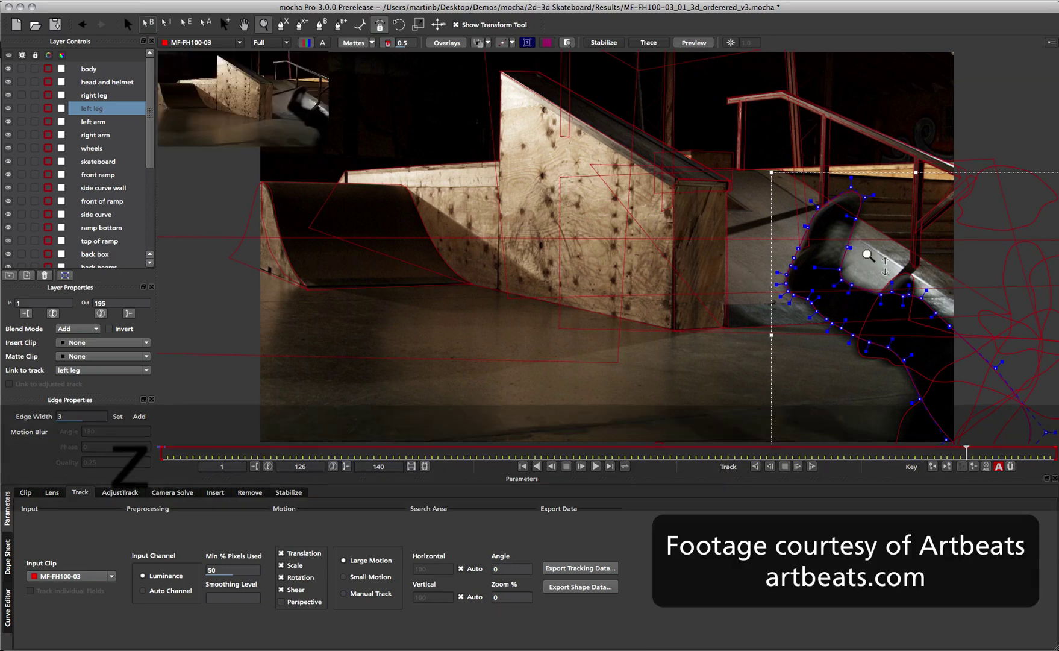
{"action": "left_click_drag", "start_coordinate": [868, 253], "coordinate": [681, 160]}
{"action": "key", "text": "x"}
{"action": "key", "text": "z"}
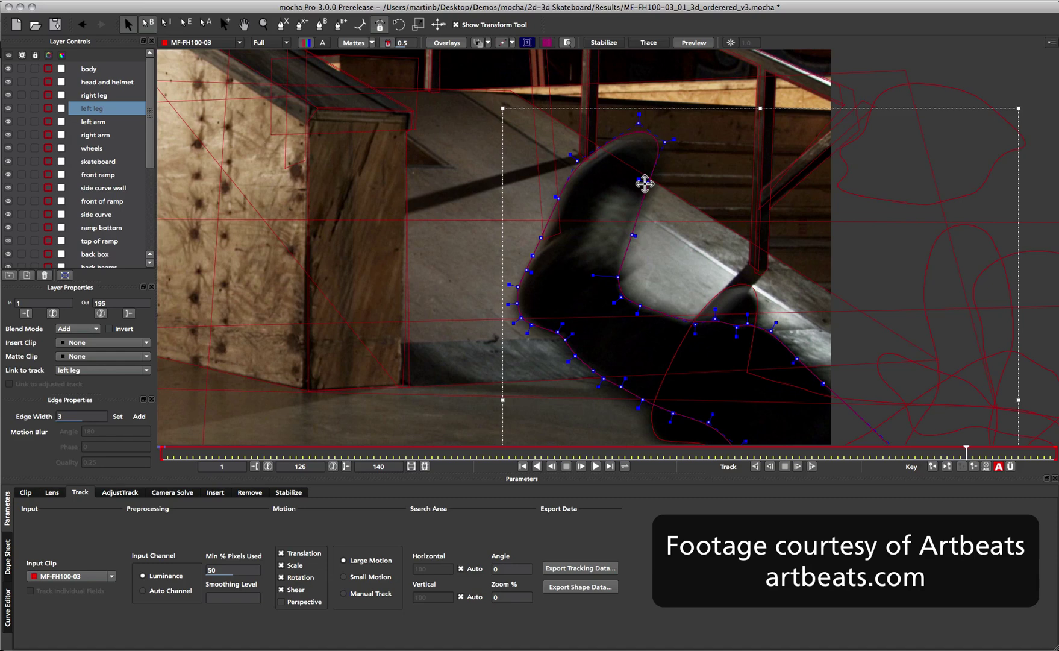
{"action": "left_click", "coordinate": [641, 179]}
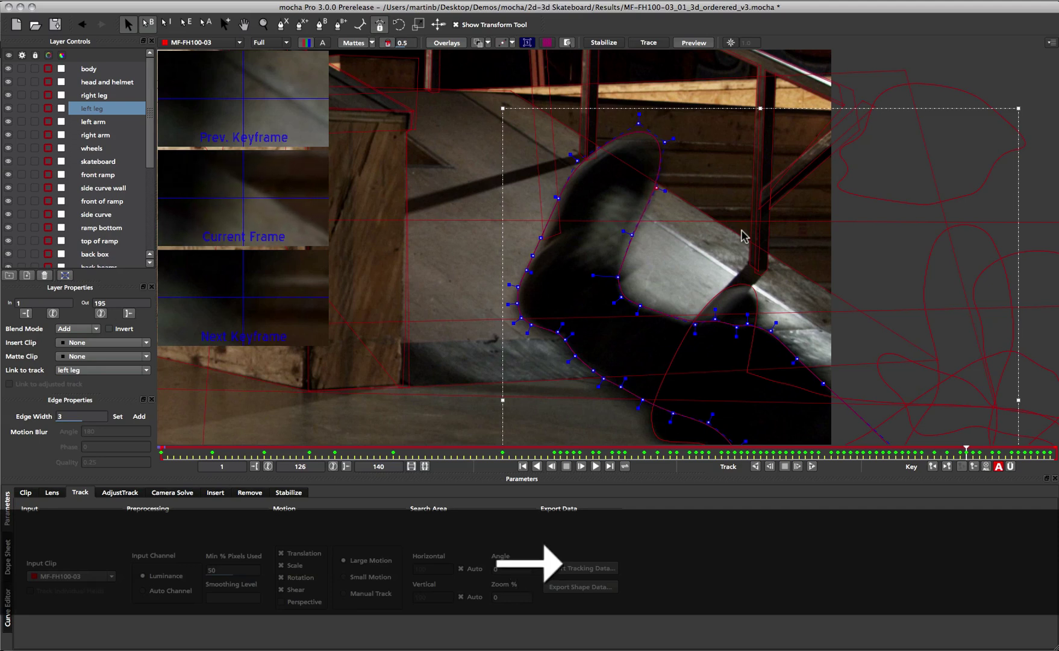
Marquee-select the left-leg shape's upper points and nudge them left and down with the arrow keys.
{"action": "left_click", "coordinate": [724, 178]}
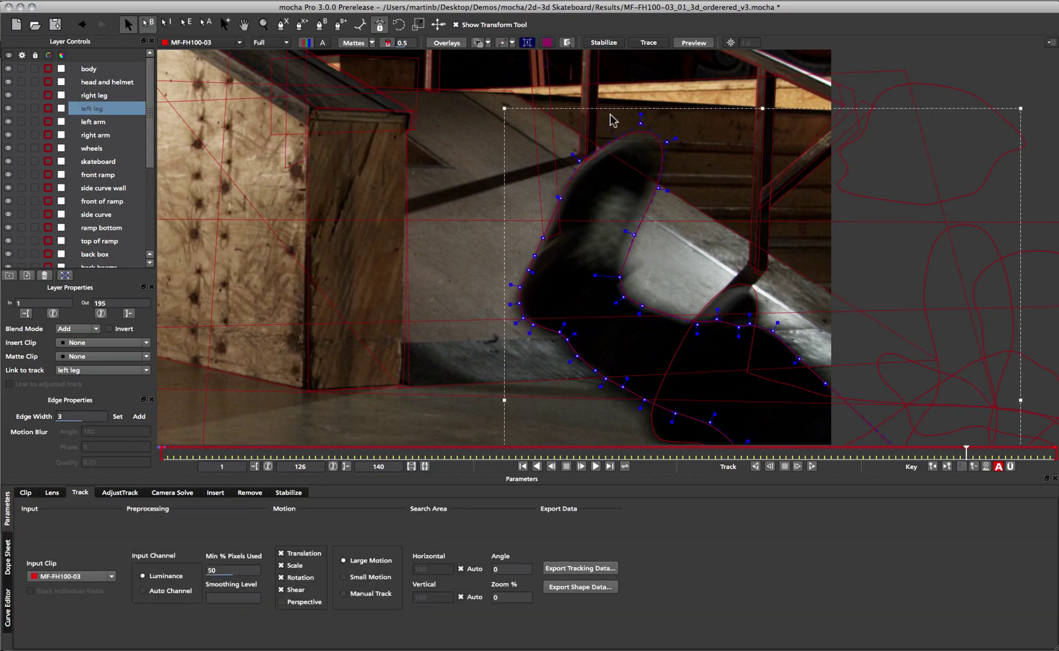
{"action": "left_click_drag", "start_coordinate": [611, 115], "coordinate": [717, 249]}
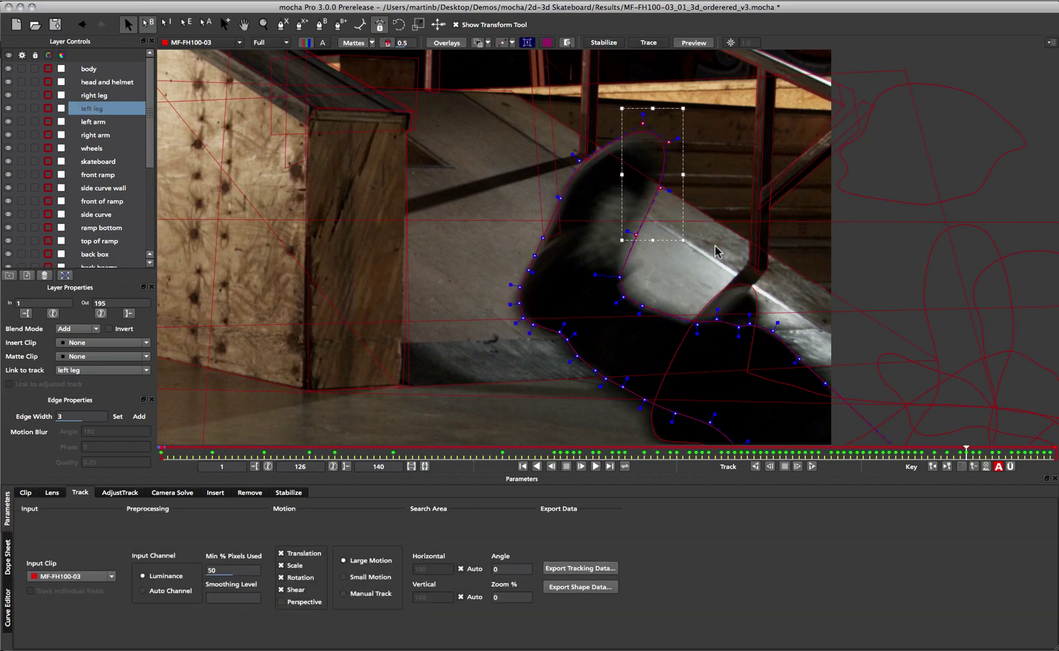
{"action": "key", "text": "Left"}
{"action": "key", "text": "Down"}
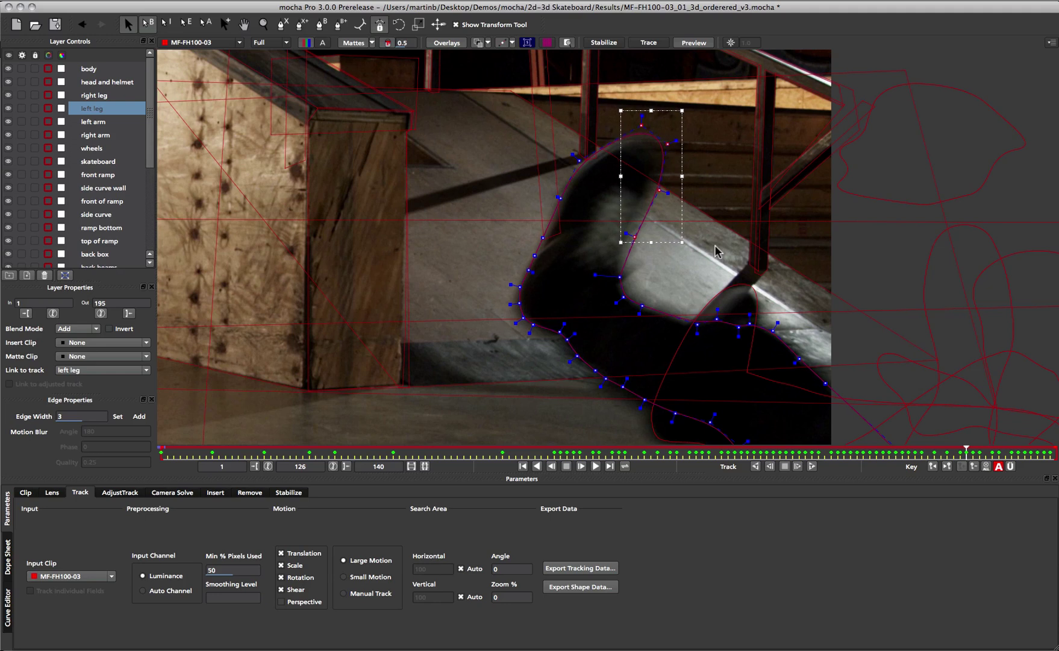
{"action": "key", "text": "Down"}
Toggle the matte (M), shape outline (O) and tangent (T) displays, then bring up the keyframe magnifiers.
{"action": "key", "text": "m"}
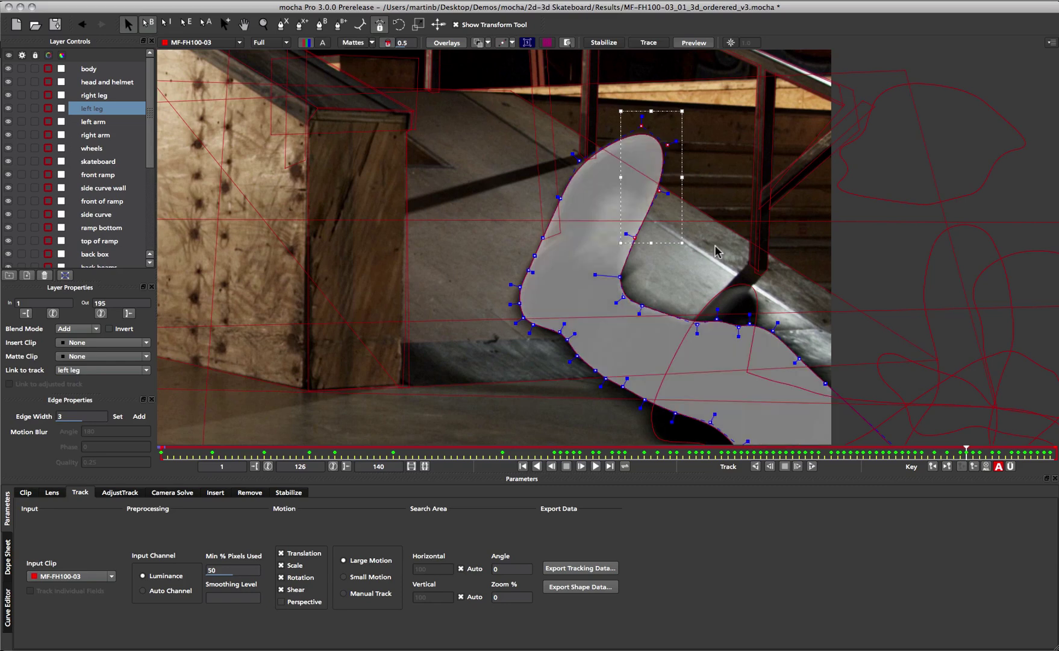
{"action": "key", "text": "m"}
{"action": "key", "text": "m"}
{"action": "key", "text": "m"}
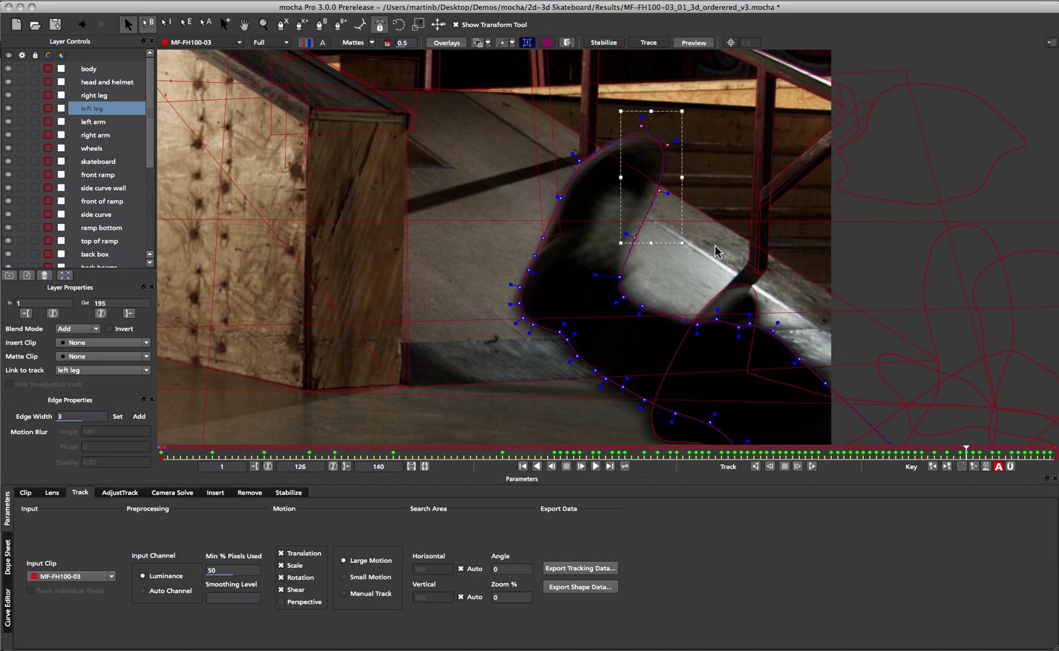
{"action": "key", "text": "m"}
{"action": "key", "text": "m"}
{"action": "key", "text": "m"}
{"action": "key", "text": "m"}
{"action": "key", "text": "m"}
{"action": "key", "text": "m"}
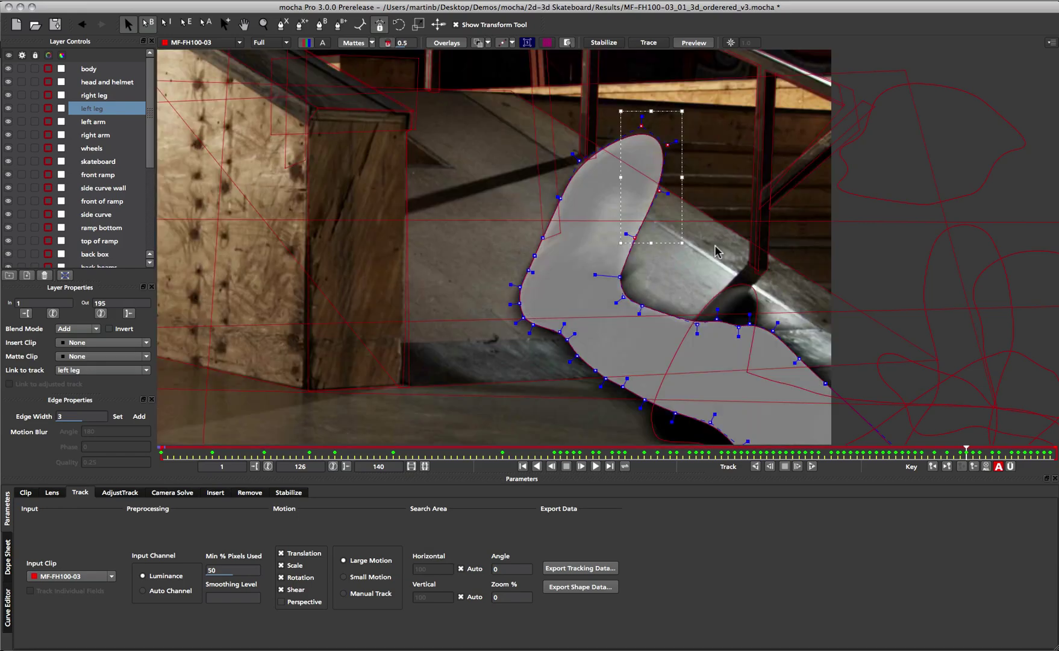
{"action": "key", "text": "o"}
{"action": "key", "text": "o"}
{"action": "key", "text": "o"}
{"action": "key", "text": "o"}
{"action": "key", "text": "o"}
{"action": "key", "text": "o"}
{"action": "key", "text": "o"}
{"action": "key", "text": "o"}
{"action": "key", "text": "t"}
{"action": "key", "text": "t"}
{"action": "key", "text": "t"}
{"action": "key", "text": "t"}
{"action": "key", "text": "t"}
{"action": "key", "text": "t"}
{"action": "key", "text": "t"}
{"action": "key", "text": "t"}
{"action": "key", "text": "t"}
{"action": "key", "text": "t"}
{"action": "key", "text": "t"}
{"action": "key", "text": "t"}
{"action": "key", "text": "t"}
{"action": "key", "text": "t"}
{"action": "key", "text": "t"}
{"action": "key", "text": "t"}
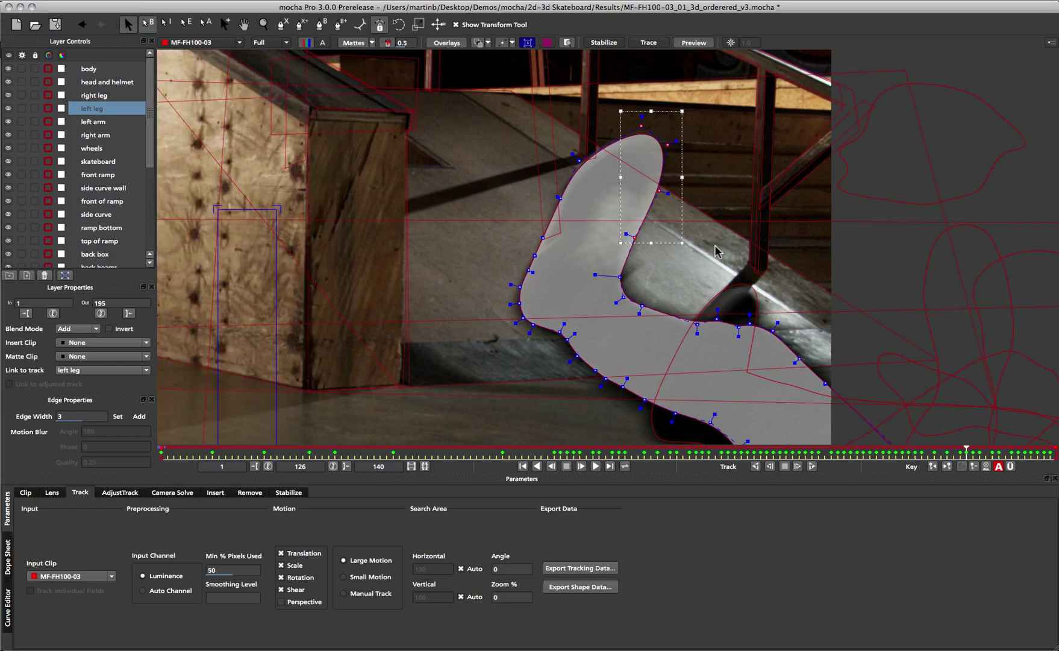
{"action": "left_click", "coordinate": [658, 191]}
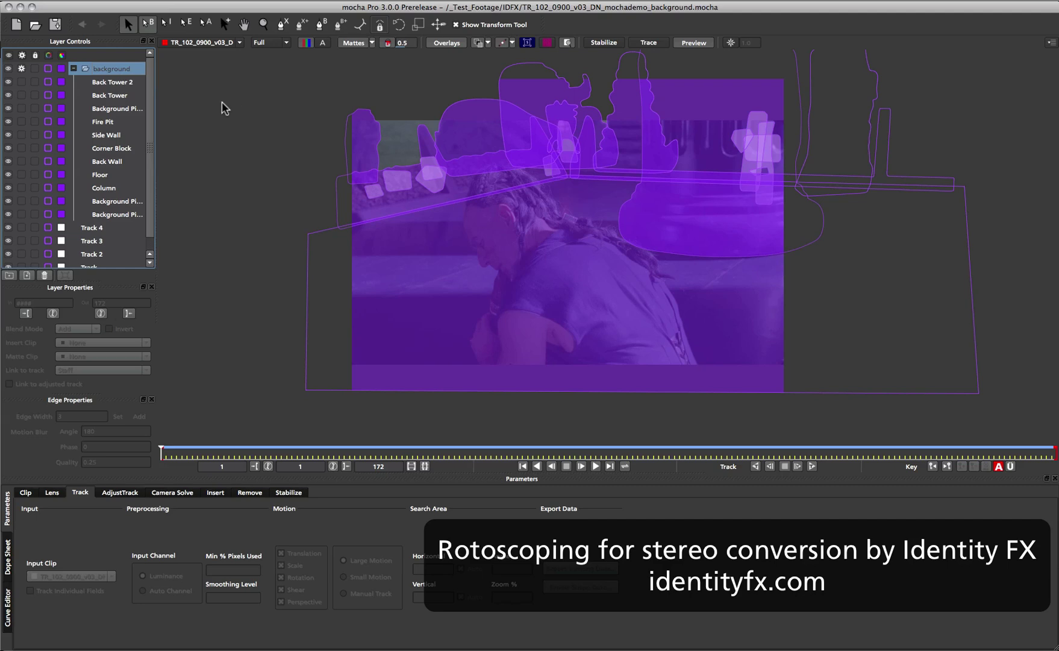
Merge villian.mocha into the background project with File > Merge Project.
{"action": "left_click", "coordinate": [83, 1]}
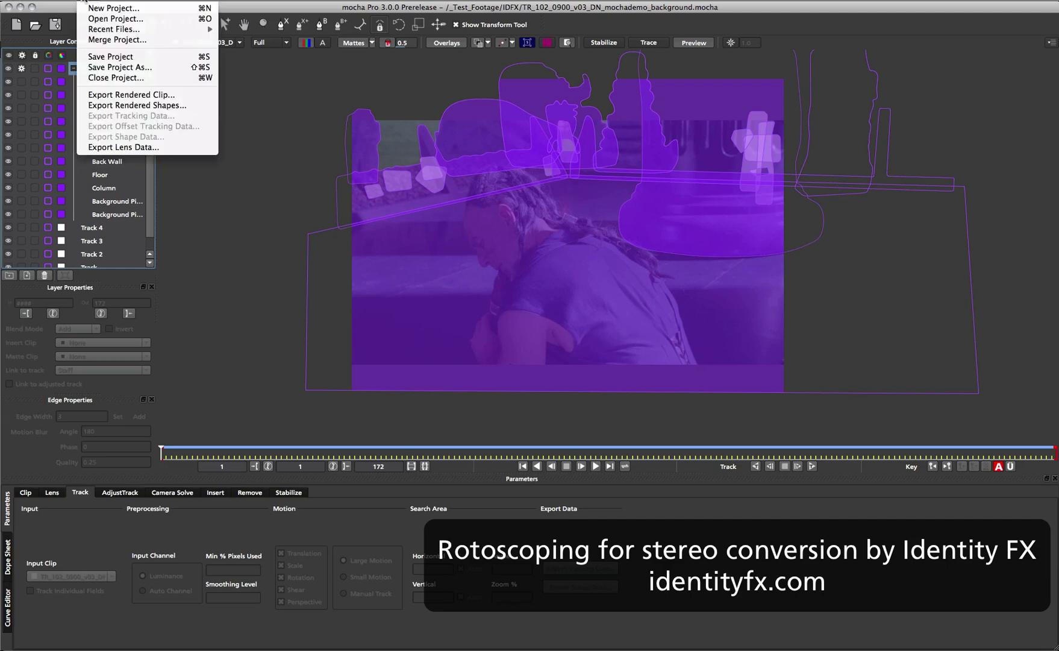
{"action": "left_click", "coordinate": [100, 39]}
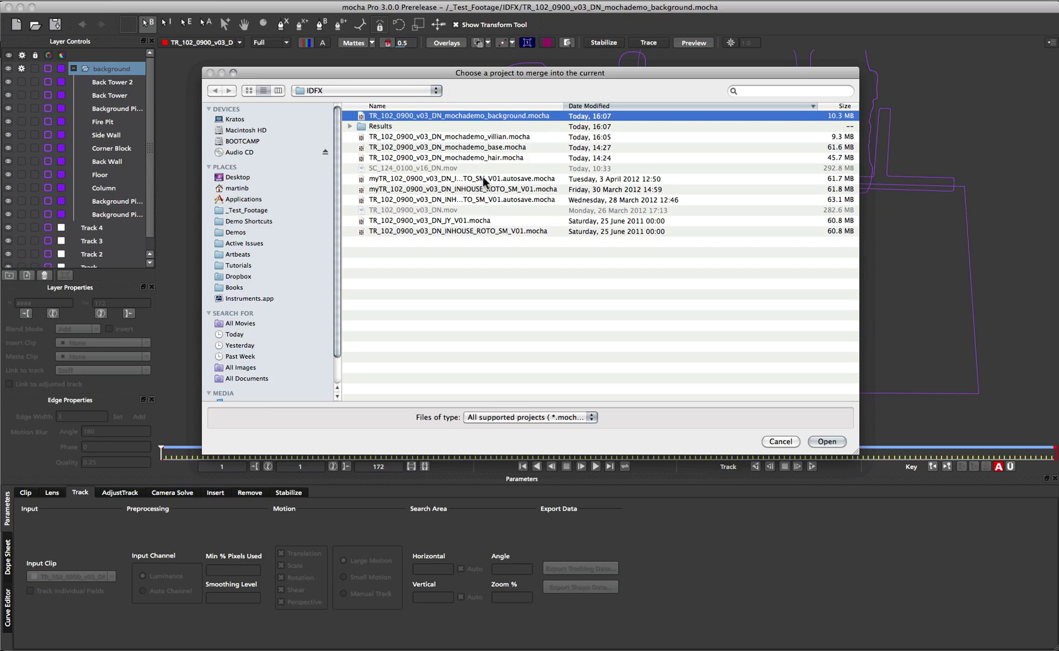
{"action": "left_click", "coordinate": [462, 137]}
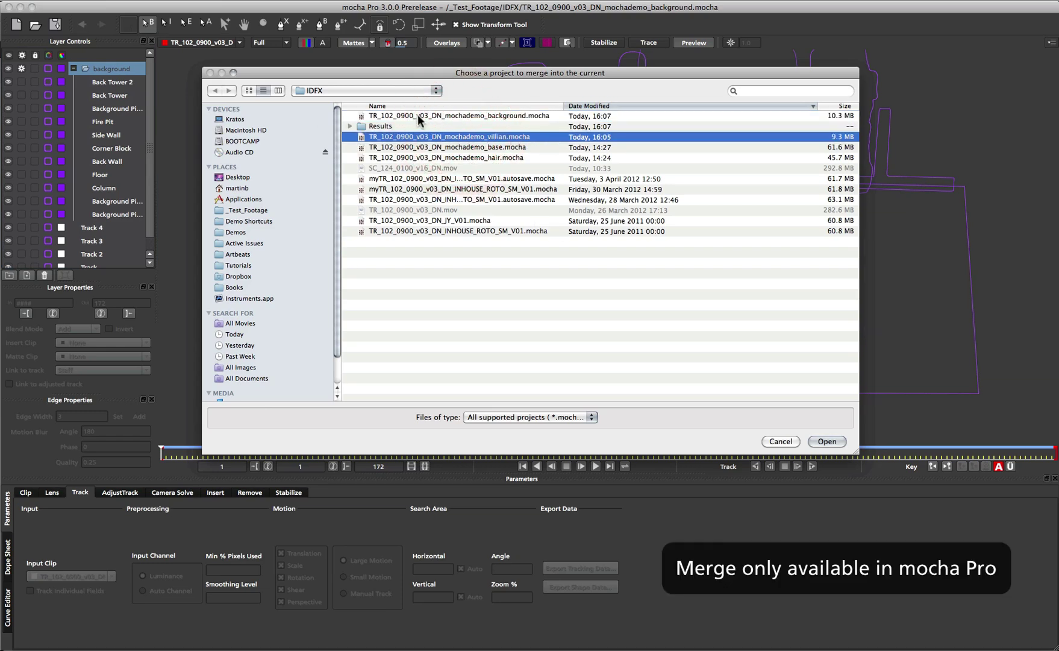
{"action": "left_click", "coordinate": [831, 442]}
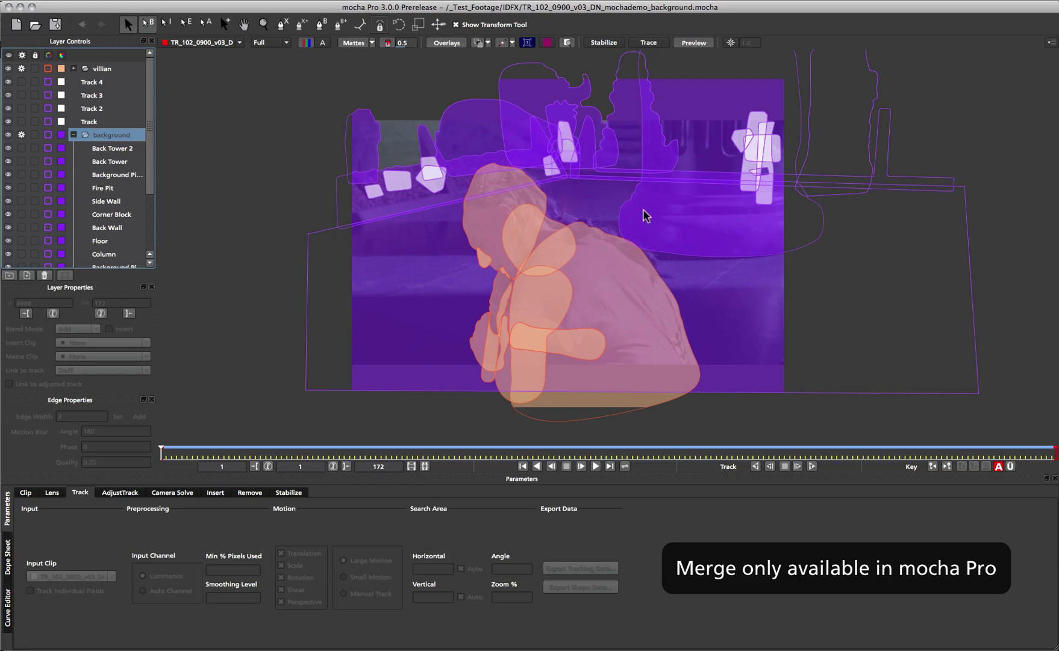
Merge hair.mocha into the background project the same way.
{"action": "left_click", "coordinate": [91, 1]}
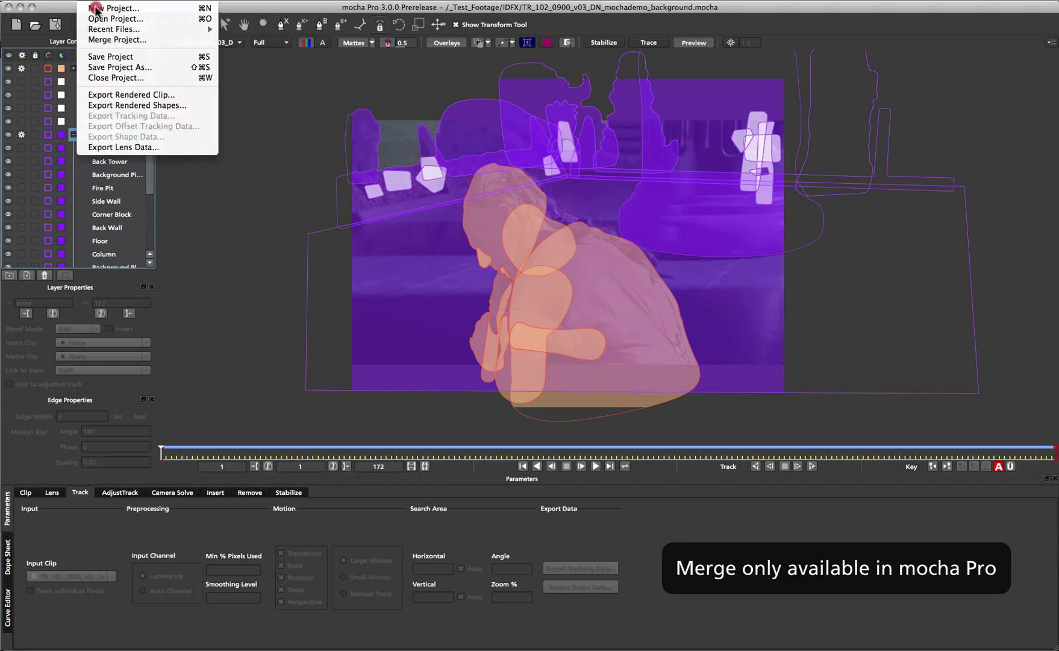
{"action": "left_click", "coordinate": [106, 40]}
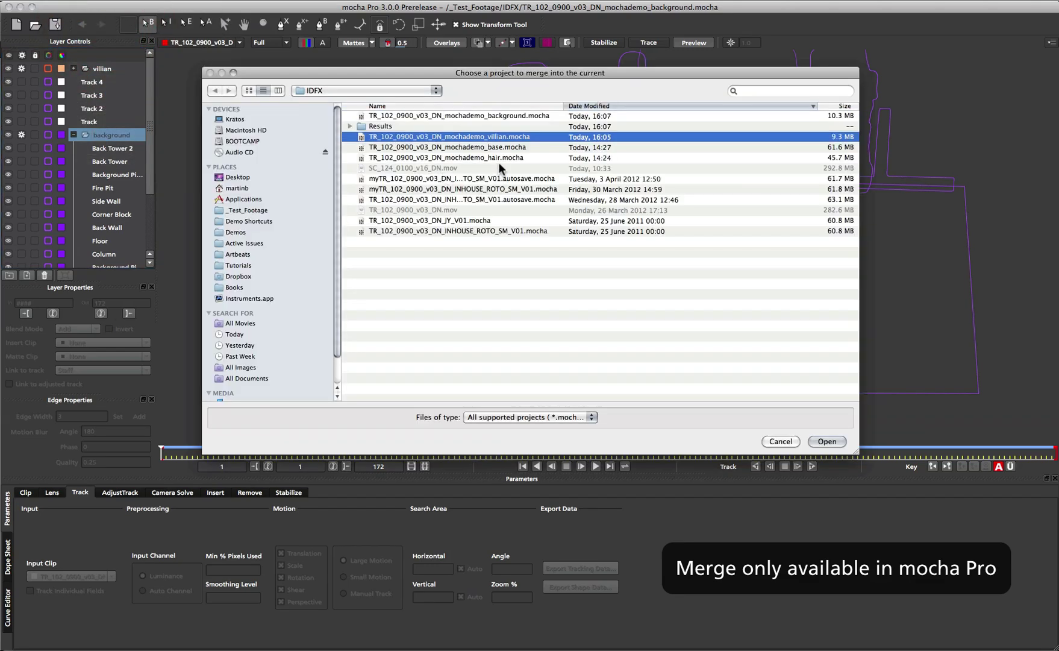
{"action": "left_click", "coordinate": [499, 158]}
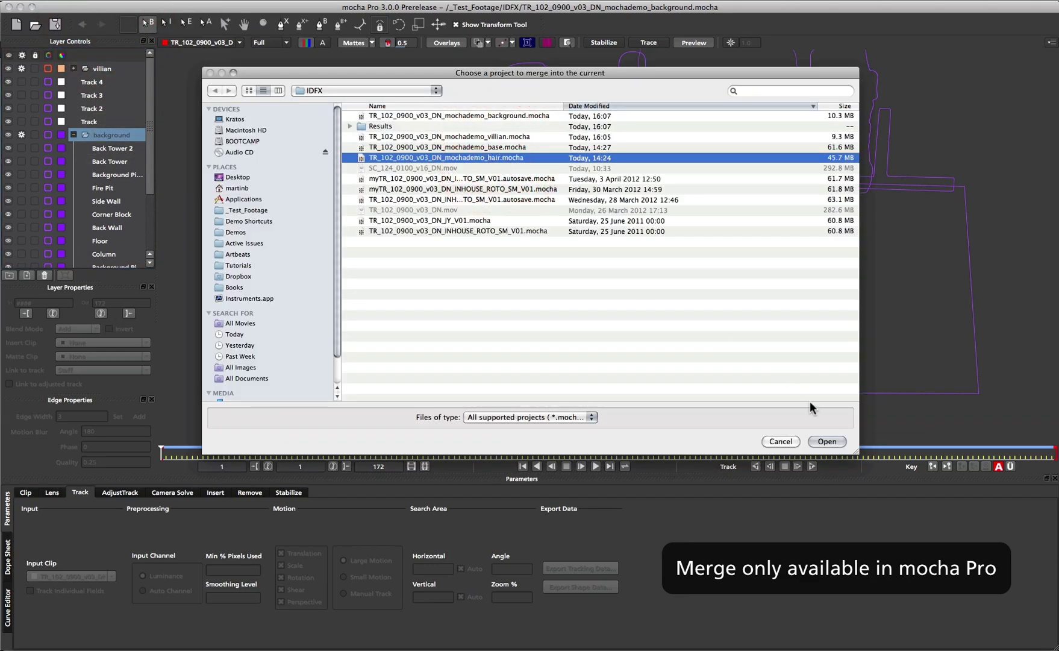
{"action": "left_click", "coordinate": [833, 446]}
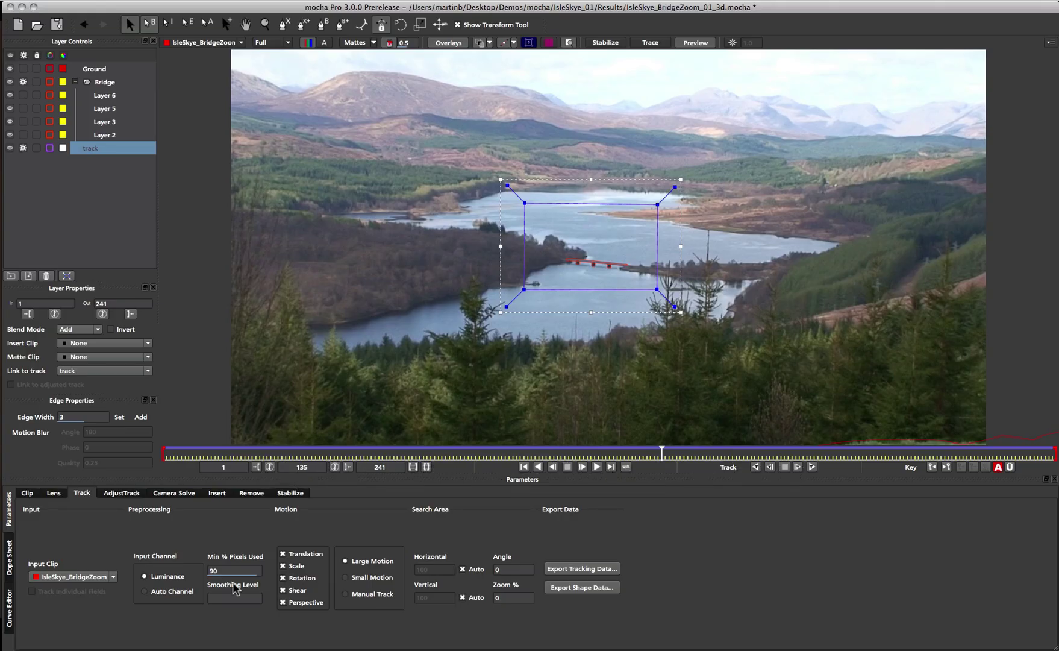
Show the Dope Sheet and slide a selected run of track keyframes back to close the gap.
{"action": "left_click", "coordinate": [9, 549]}
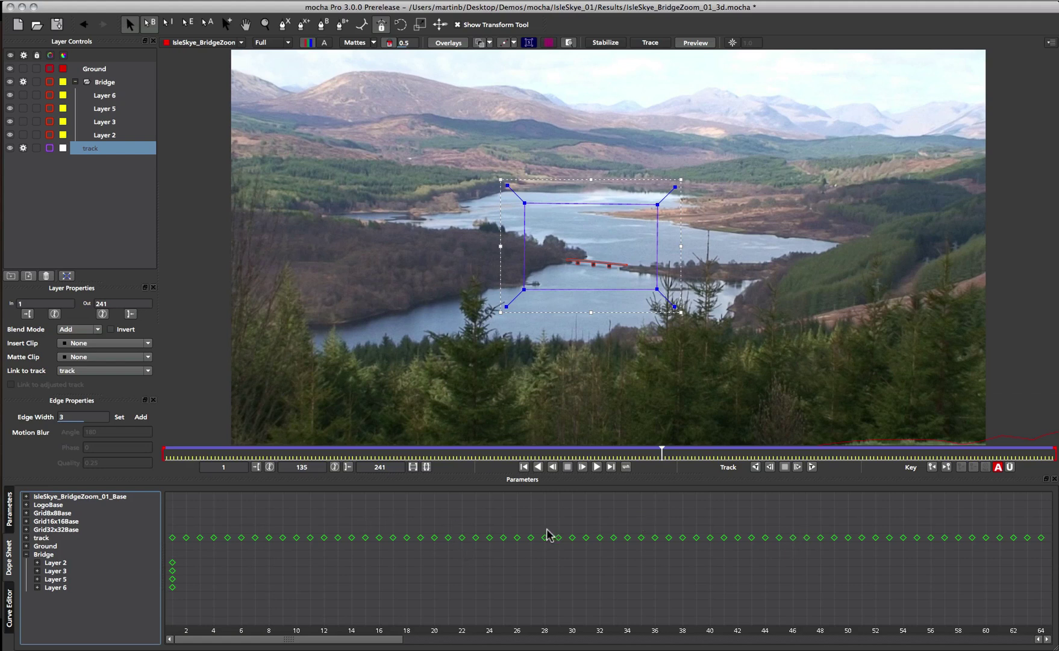
{"action": "left_click_drag", "start_coordinate": [169, 523], "coordinate": [799, 534]}
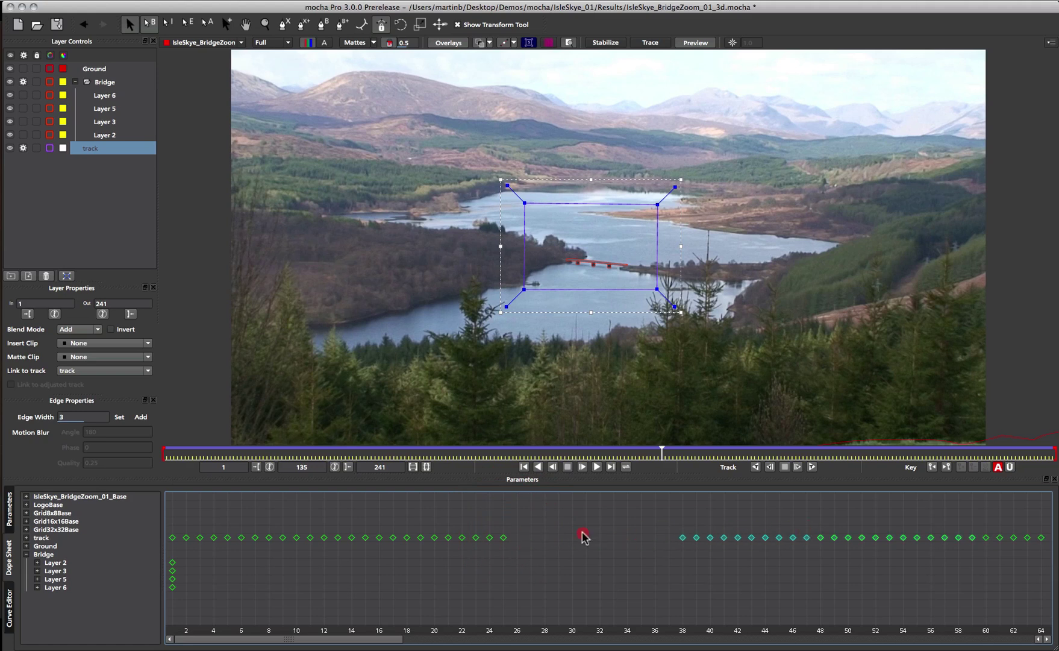
{"action": "left_click_drag", "start_coordinate": [583, 537], "coordinate": [560, 538]}
Expand Layer 2 > Spline 2 > Control Point 9 and select its first keyframes.
{"action": "left_click", "coordinate": [38, 563]}
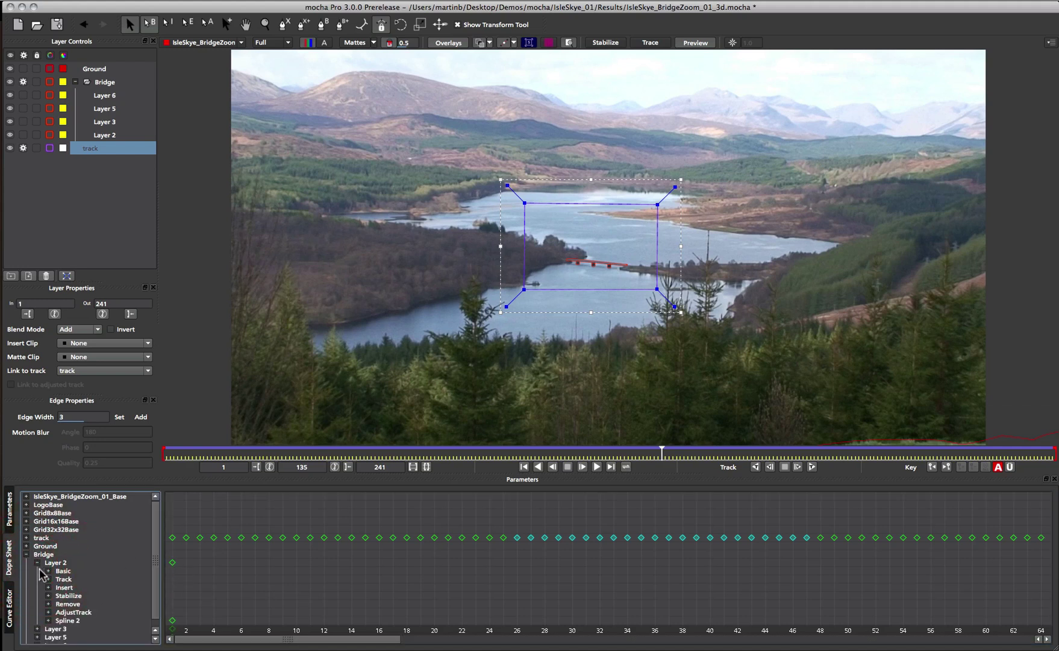
{"action": "left_click", "coordinate": [49, 620]}
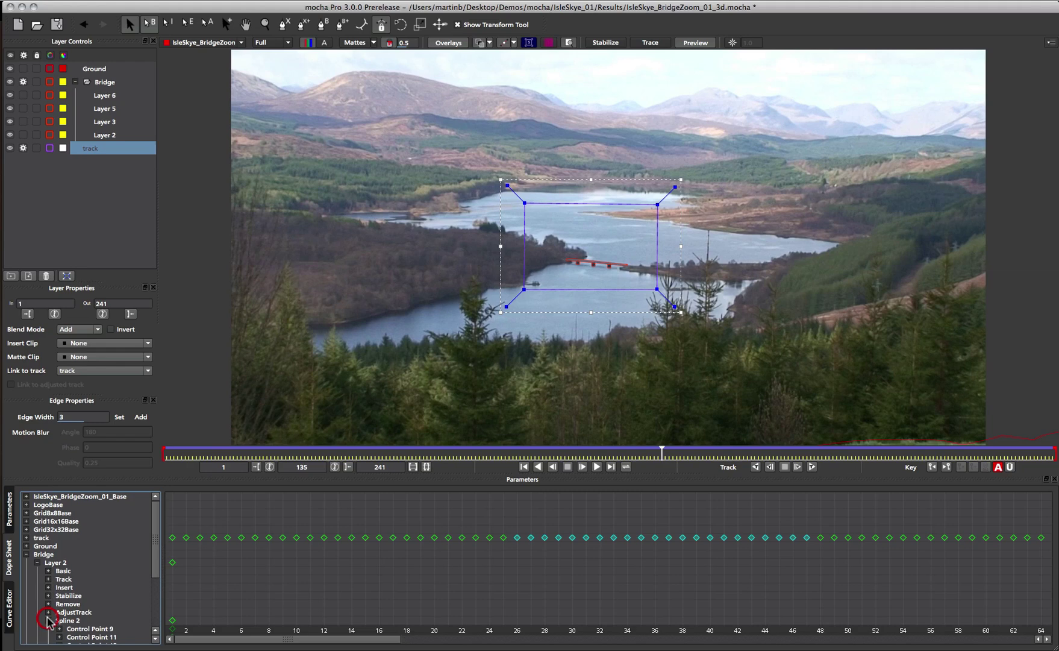
{"action": "left_click", "coordinate": [59, 538]}
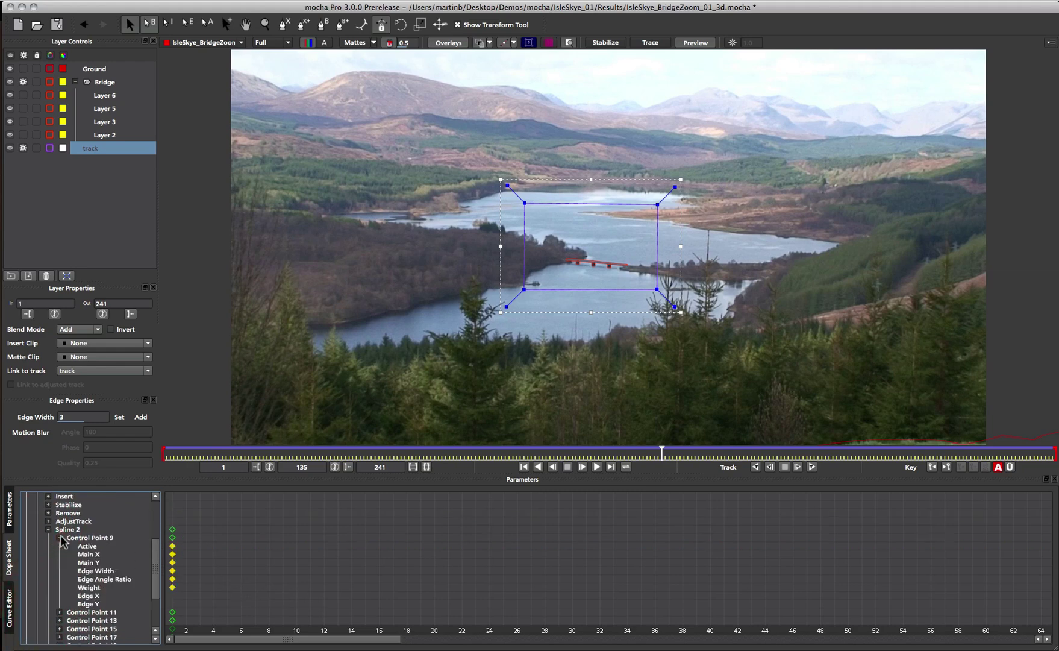
{"action": "left_click_drag", "start_coordinate": [188, 588], "coordinate": [166, 547]}
Copy Control Point 9's selected keyframes and paste them at frame 13.
{"action": "key", "text": "super+c"}
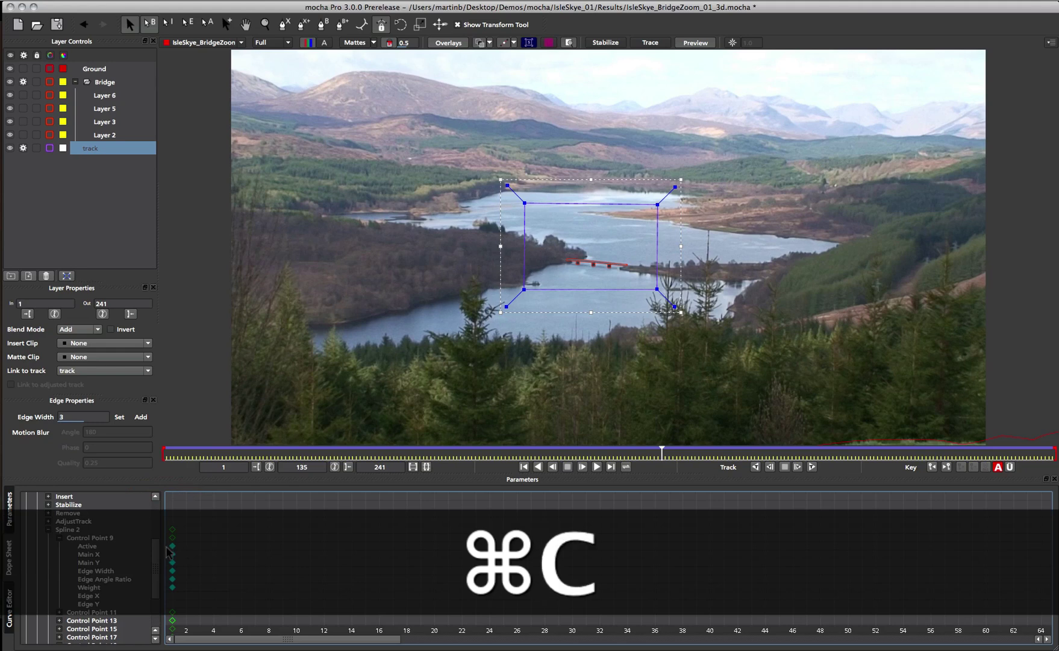
{"action": "left_click", "coordinate": [335, 628]}
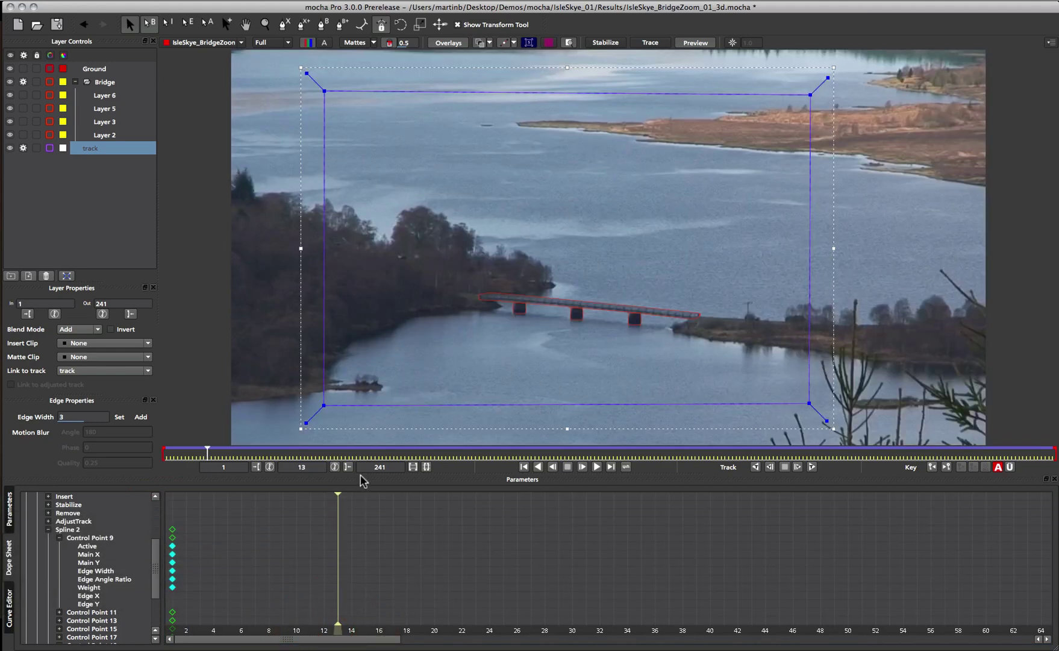
{"action": "key", "text": "super+v"}
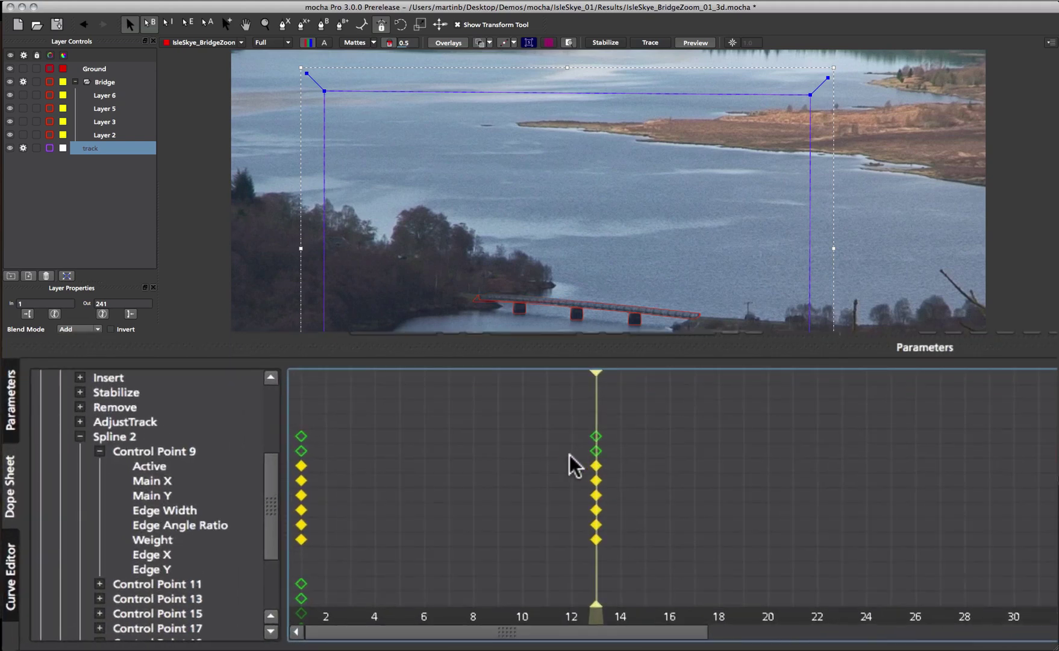
Select the pasted keyframe column and move it to frame 8.
{"action": "left_click_drag", "start_coordinate": [573, 461], "coordinate": [627, 568]}
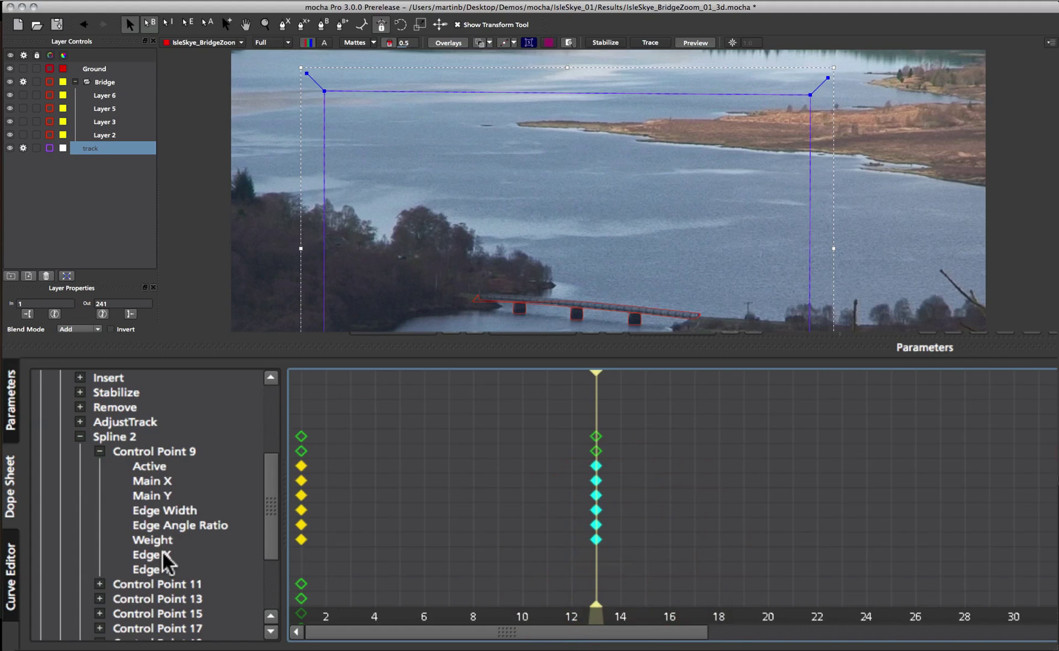
{"action": "left_click_drag", "start_coordinate": [551, 405], "coordinate": [604, 454]}
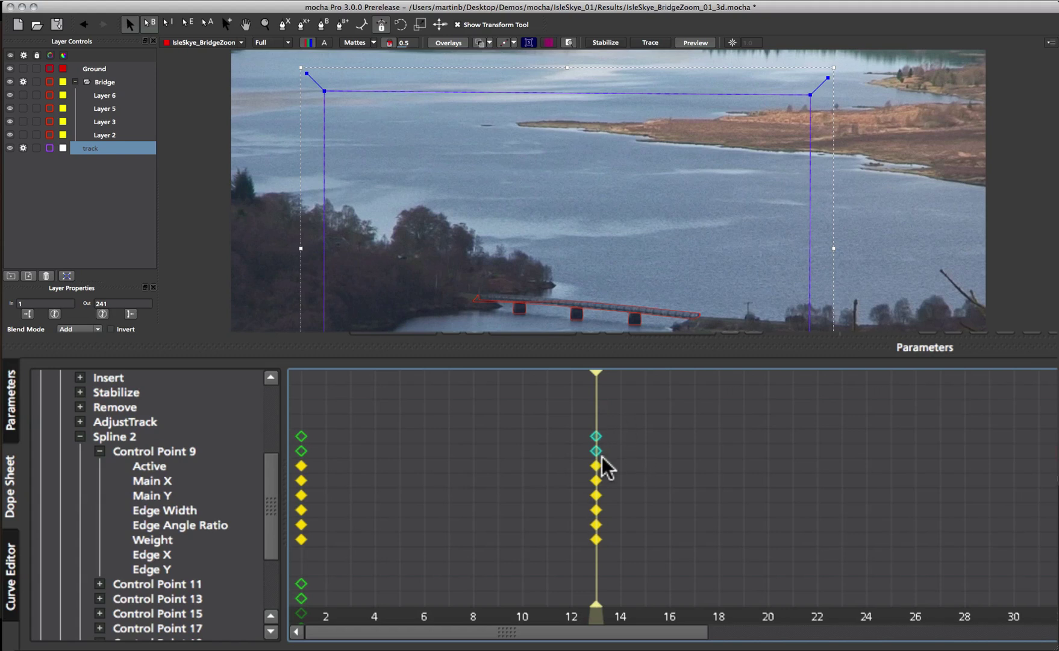
{"action": "left_click", "coordinate": [597, 438]}
{"action": "left_click_drag", "start_coordinate": [598, 439], "coordinate": [759, 523]}
{"action": "left_click_drag", "start_coordinate": [726, 425], "coordinate": [757, 459]}
{"action": "left_click_drag", "start_coordinate": [709, 417], "coordinate": [465, 417]}
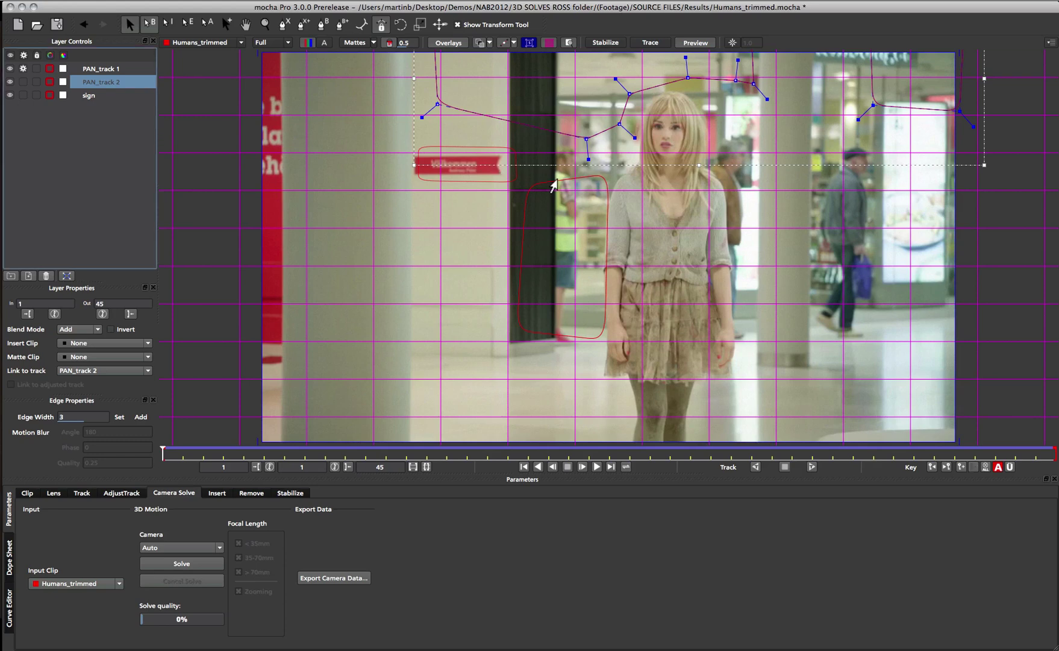
{"action": "left_click", "coordinate": [438, 103]}
{"action": "left_click", "coordinate": [435, 96]}
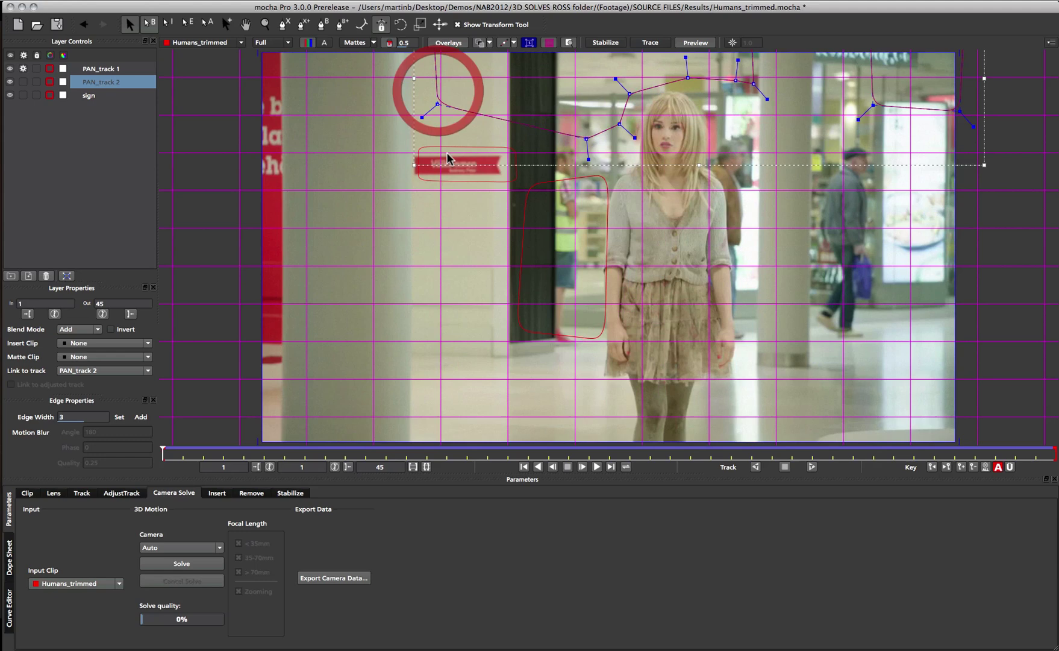
{"action": "left_click", "coordinate": [461, 145]}
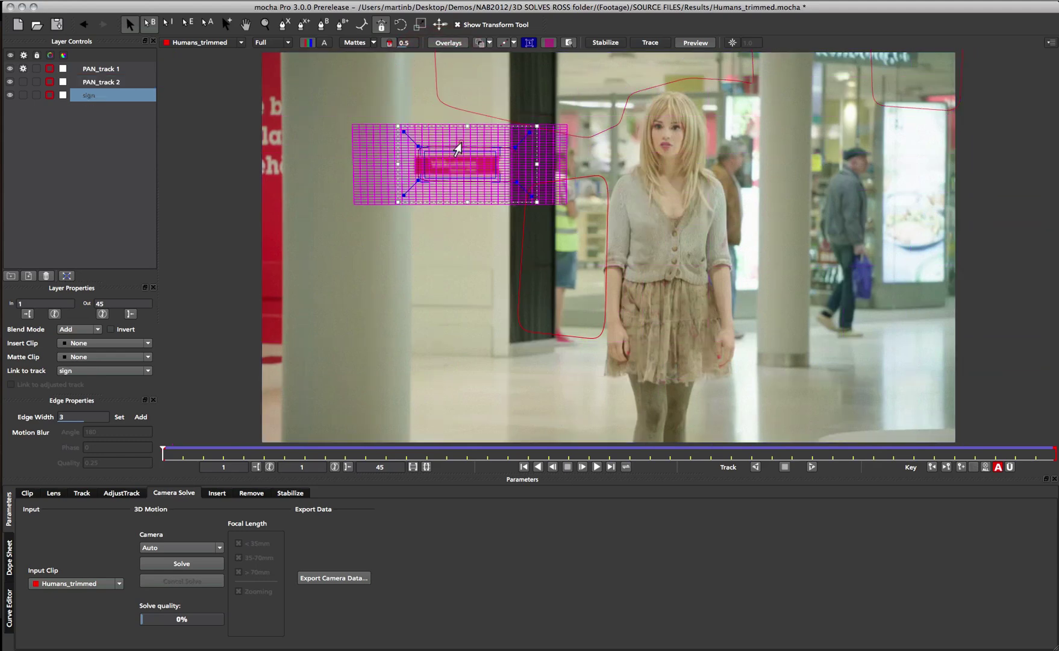
{"action": "left_click", "coordinate": [573, 180]}
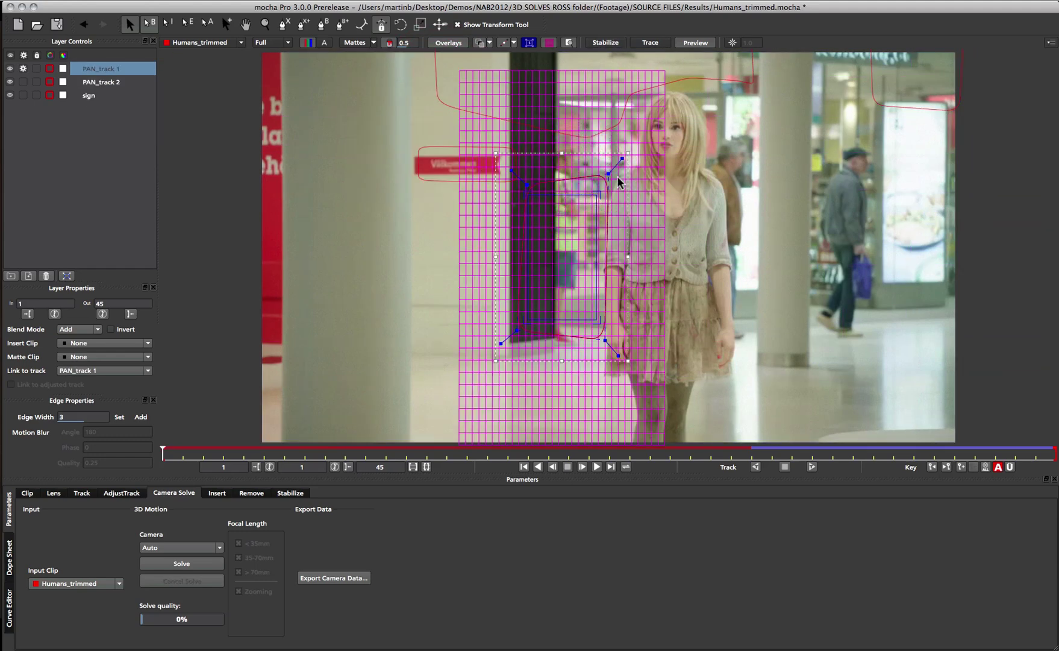
{"action": "left_click", "coordinate": [725, 90]}
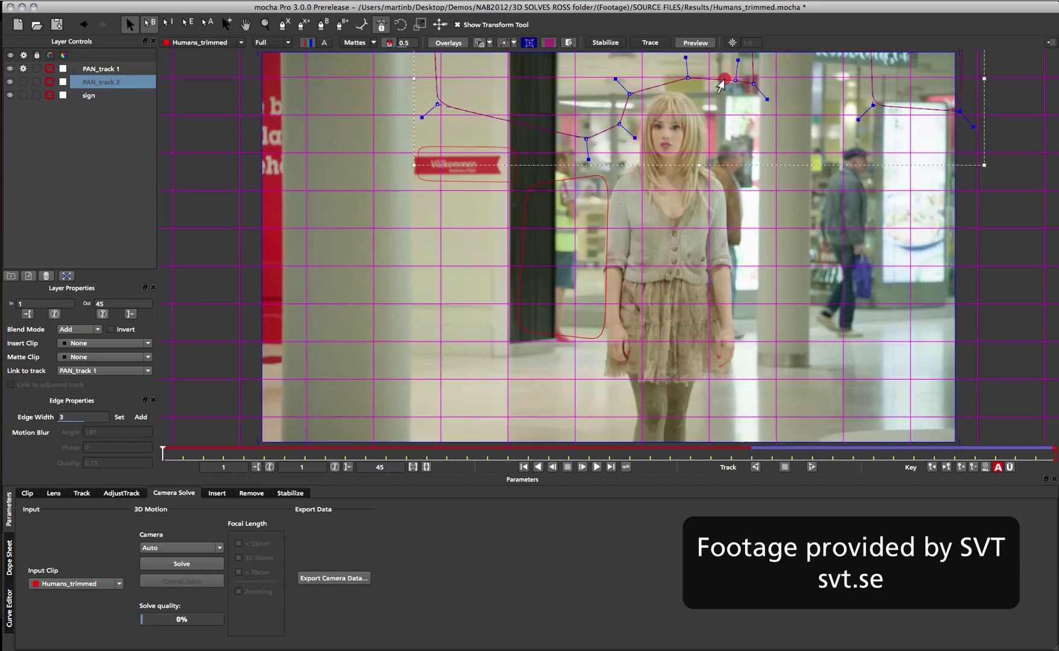
{"action": "left_click", "coordinate": [598, 468]}
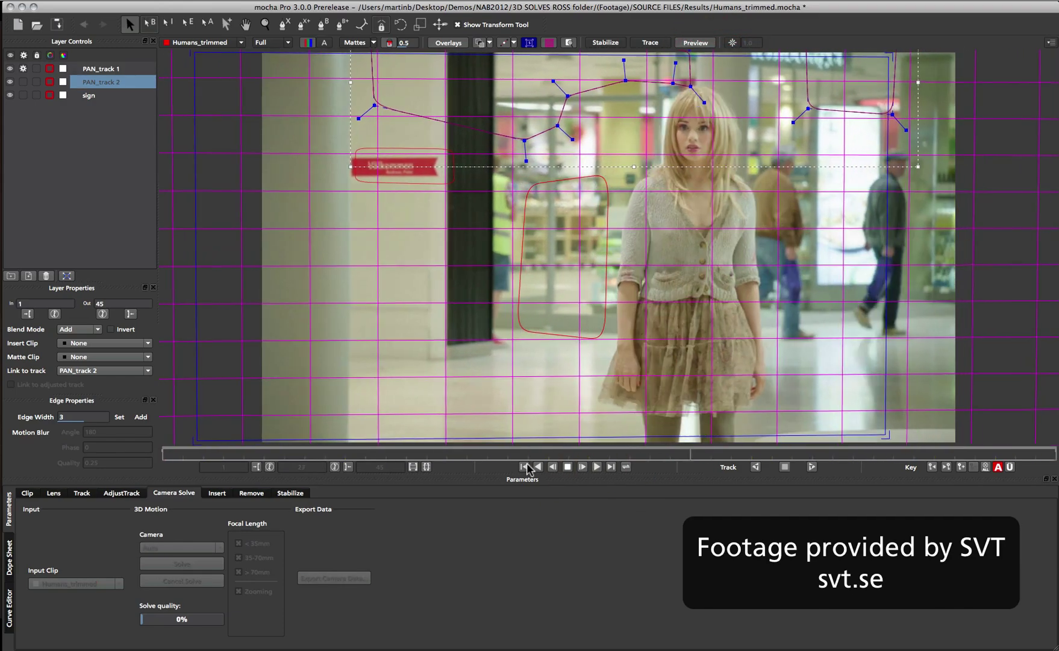
{"action": "left_click", "coordinate": [524, 467]}
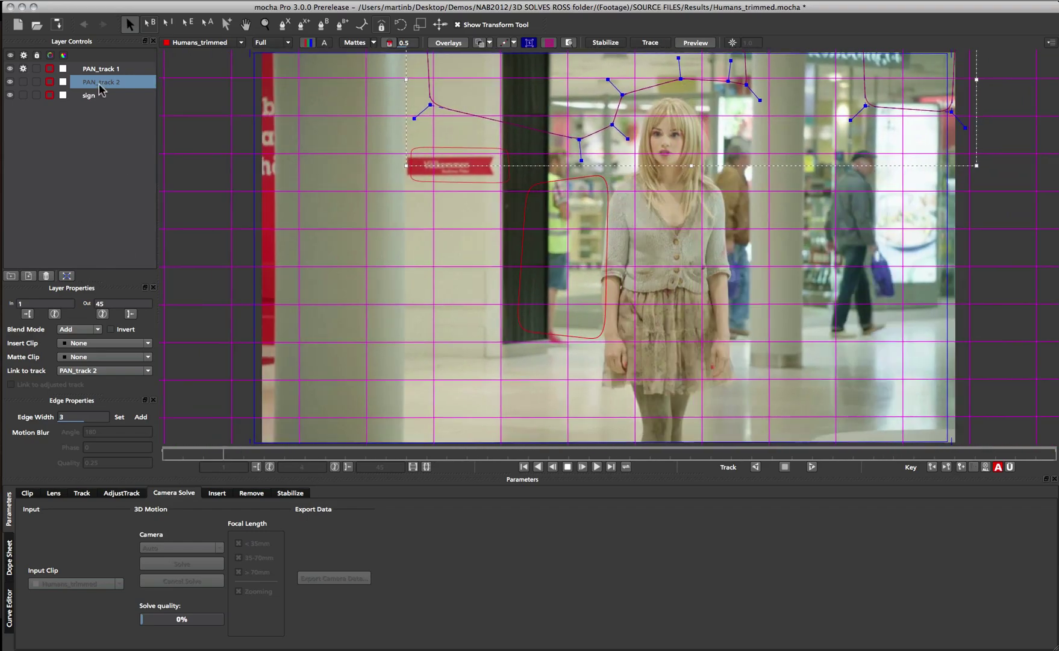
{"action": "left_click", "coordinate": [100, 72]}
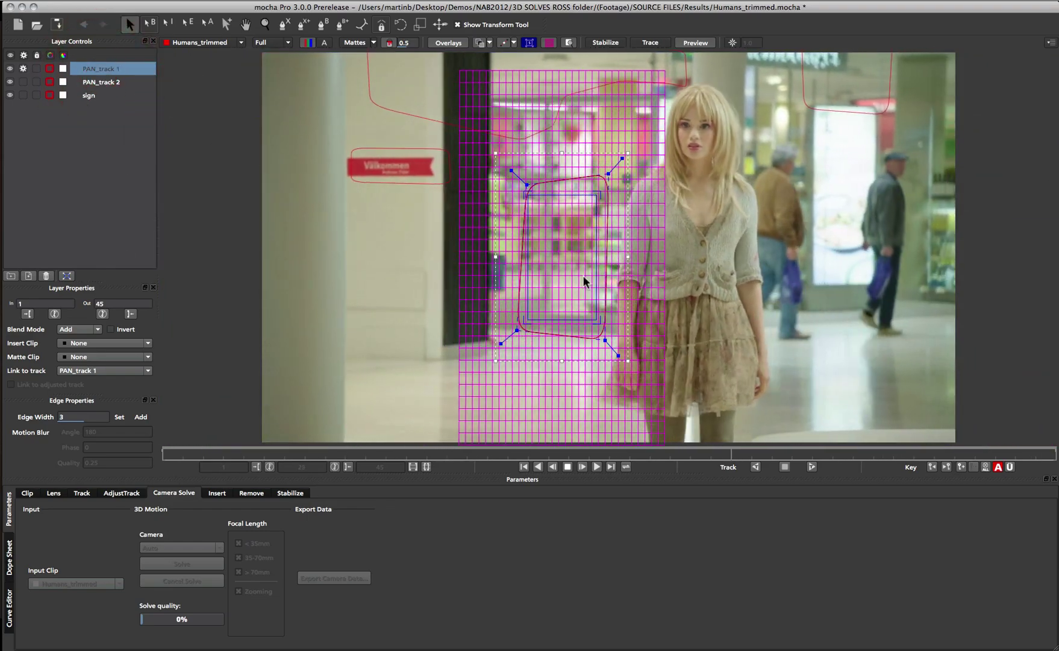
{"action": "left_click", "coordinate": [100, 96]}
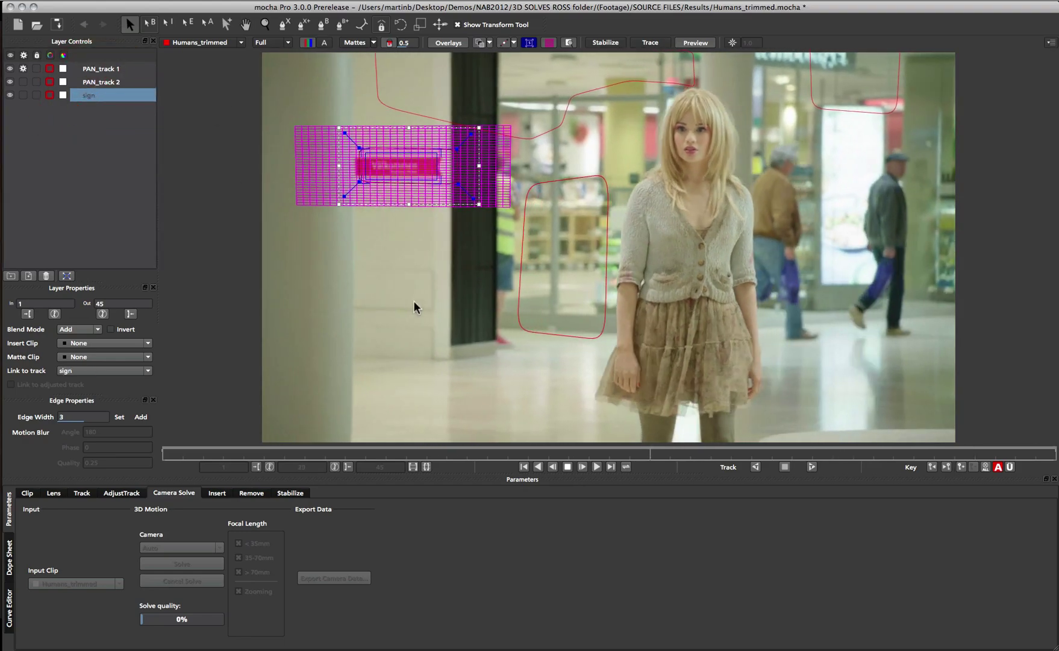
{"action": "left_click", "coordinate": [100, 82]}
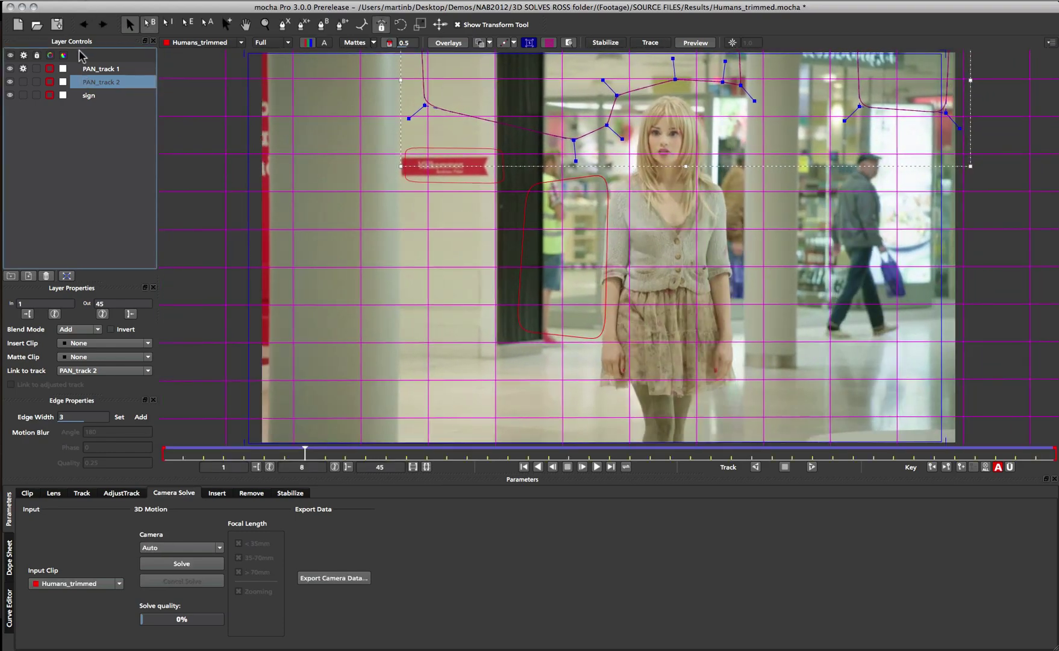
Select PAN_track 1 through all three tracked layers and set the camera motion to Pan Tilt Zoom.
{"action": "left_click", "coordinate": [89, 68]}
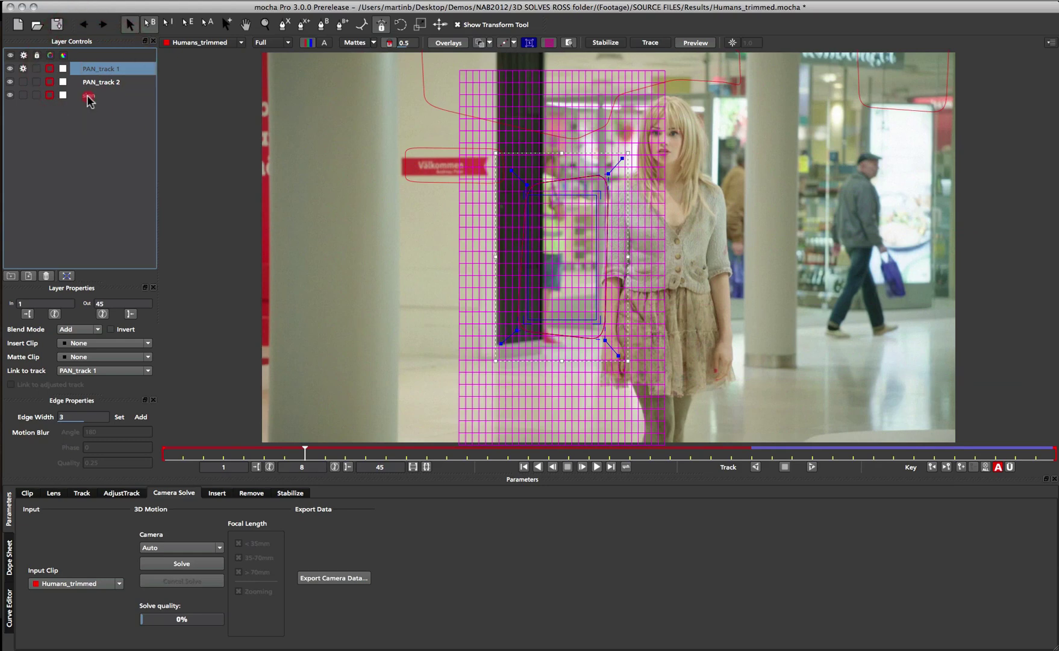
{"action": "left_click", "coordinate": [88, 97], "text": "shift"}
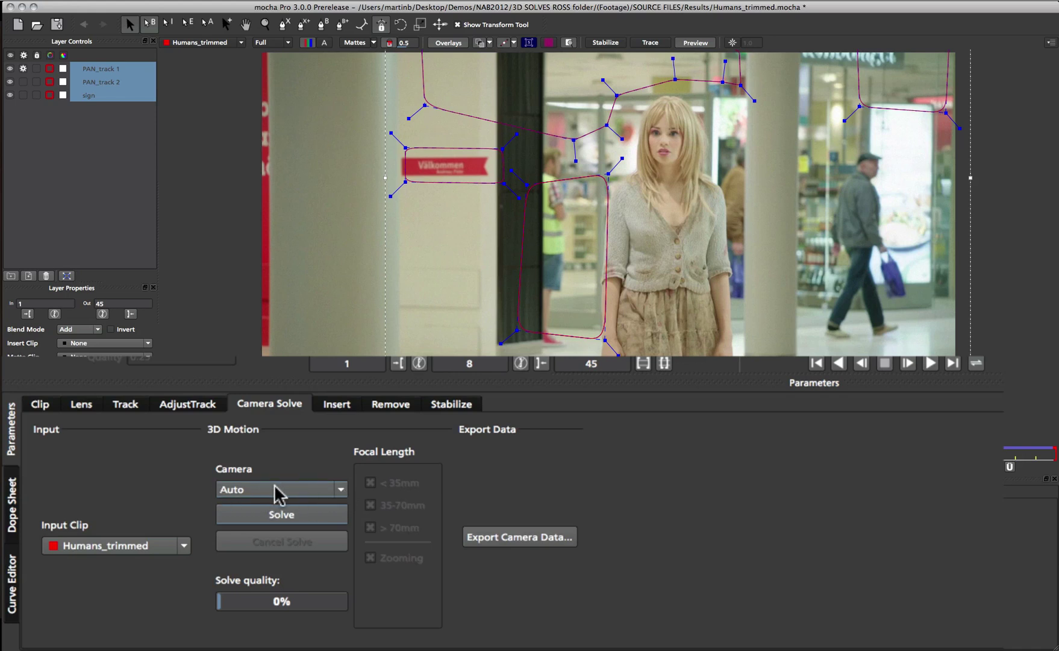
{"action": "left_click", "coordinate": [280, 488]}
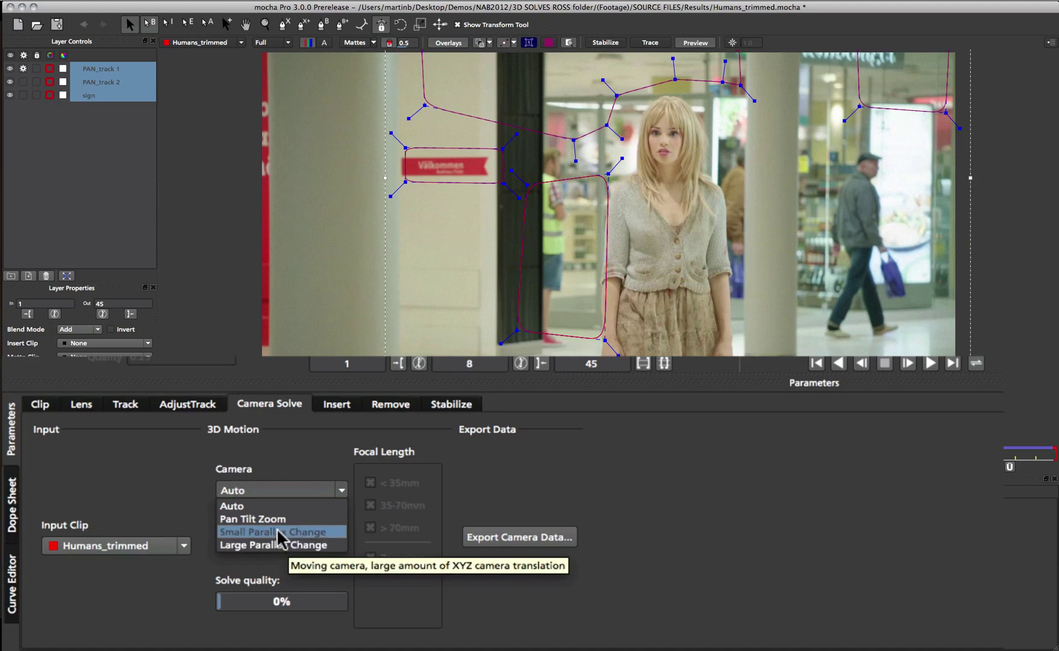
{"action": "left_click", "coordinate": [263, 517]}
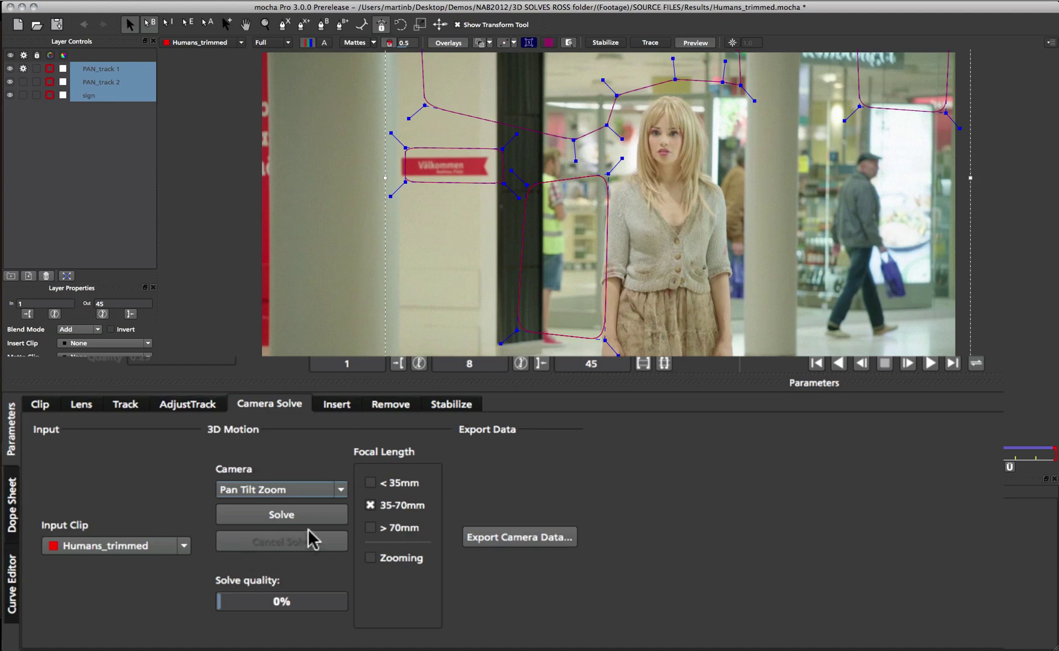
Run the Pan Tilt Zoom camera solve until solve quality reaches 100%.
{"action": "left_click", "coordinate": [268, 517]}
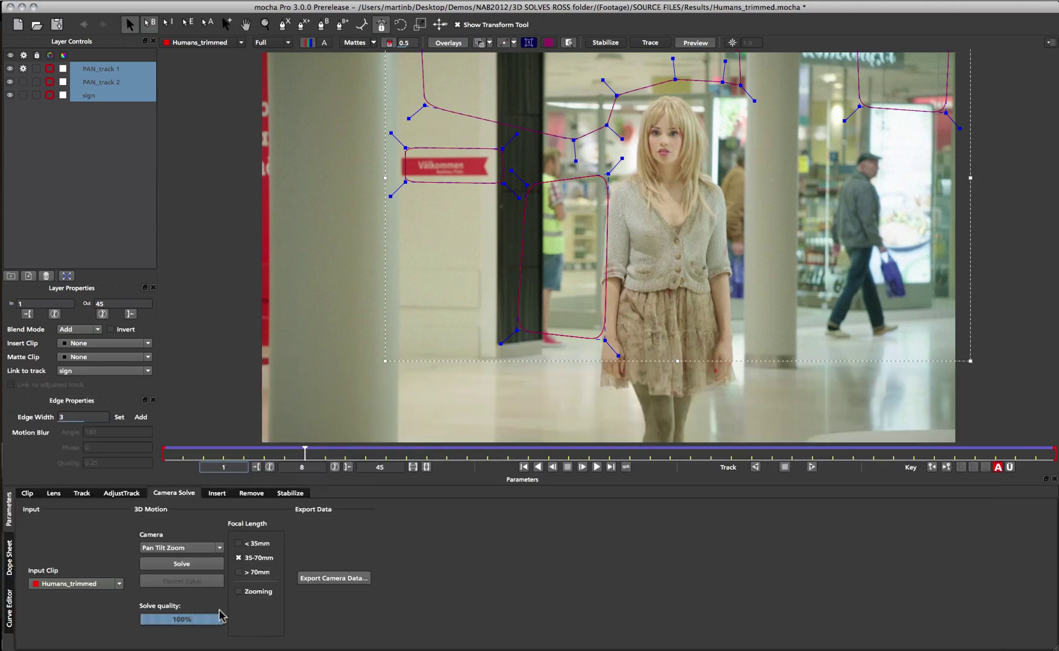
Open Export Camera Data and list the formats in the Format dropdown.
{"action": "left_click", "coordinate": [330, 578]}
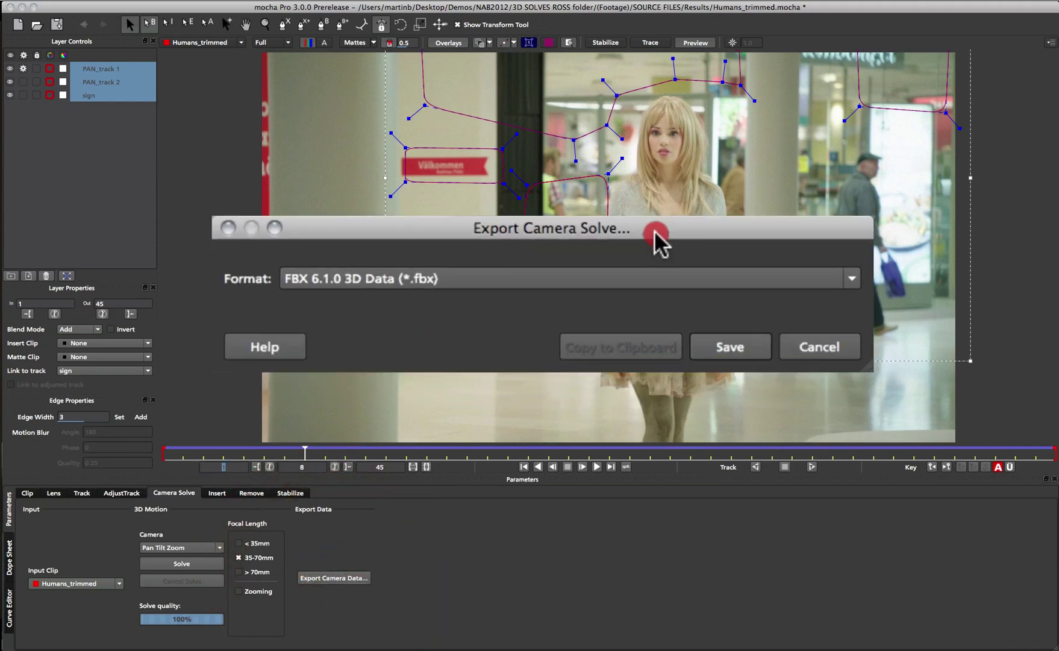
{"action": "left_click", "coordinate": [606, 279]}
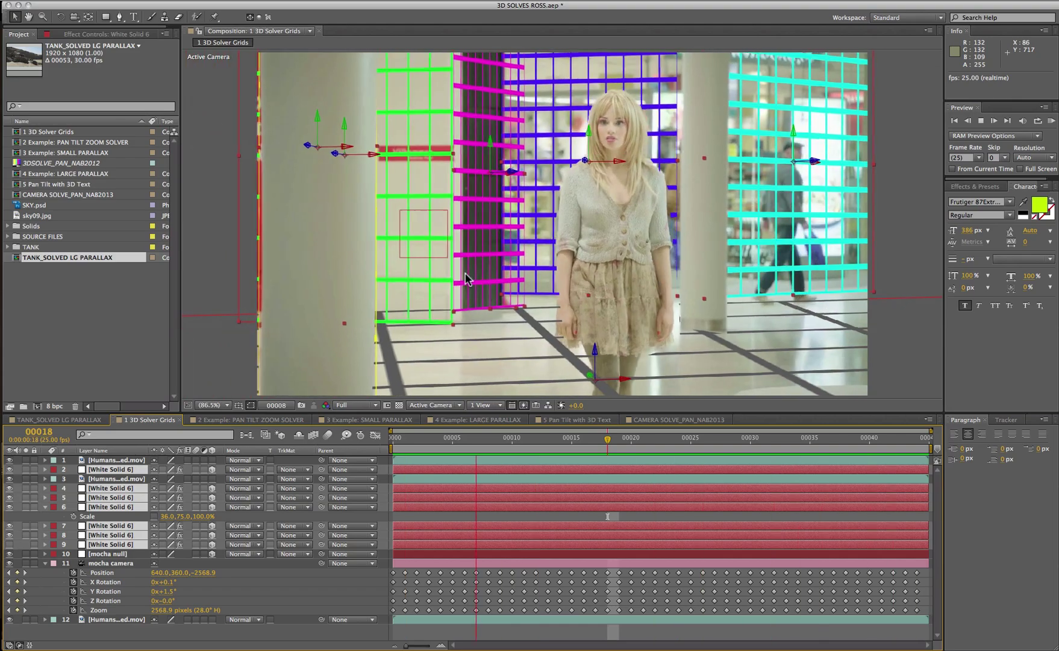
Inspect the pasted mocha camera and mocha null layers in the 3D Solver Grids composition.
{"action": "left_click", "coordinate": [134, 566]}
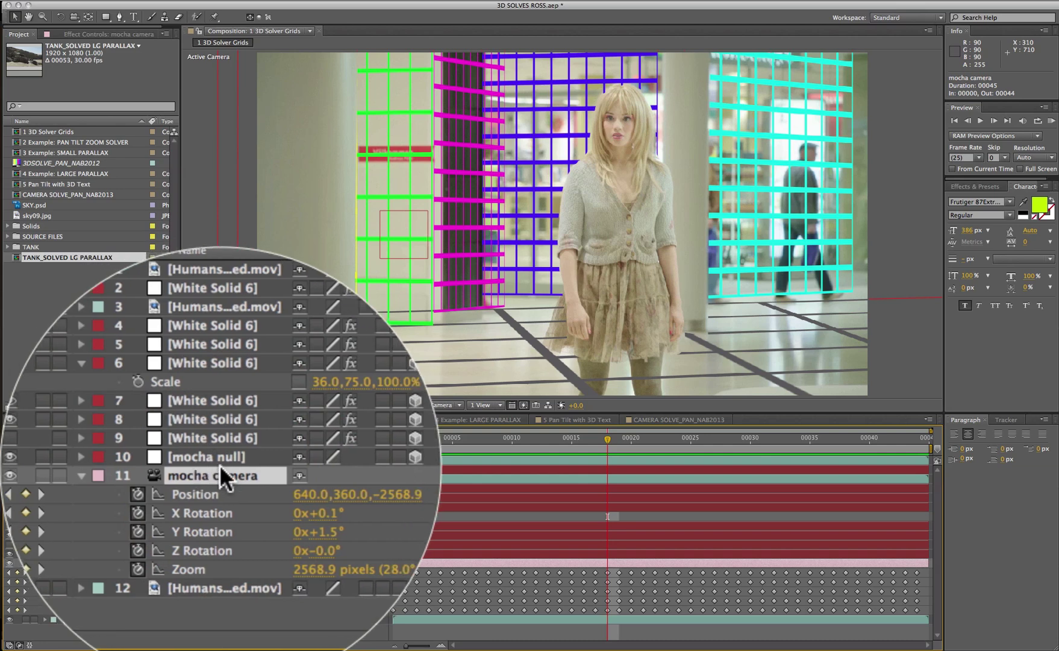
{"action": "left_click", "coordinate": [121, 1]}
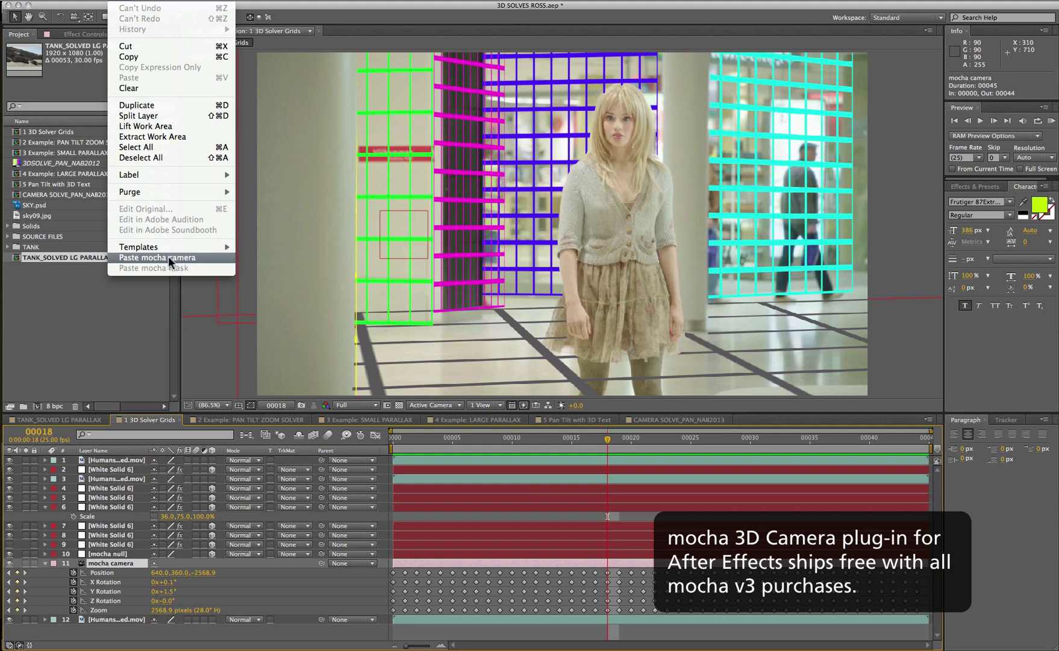
{"action": "left_click", "coordinate": [147, 633]}
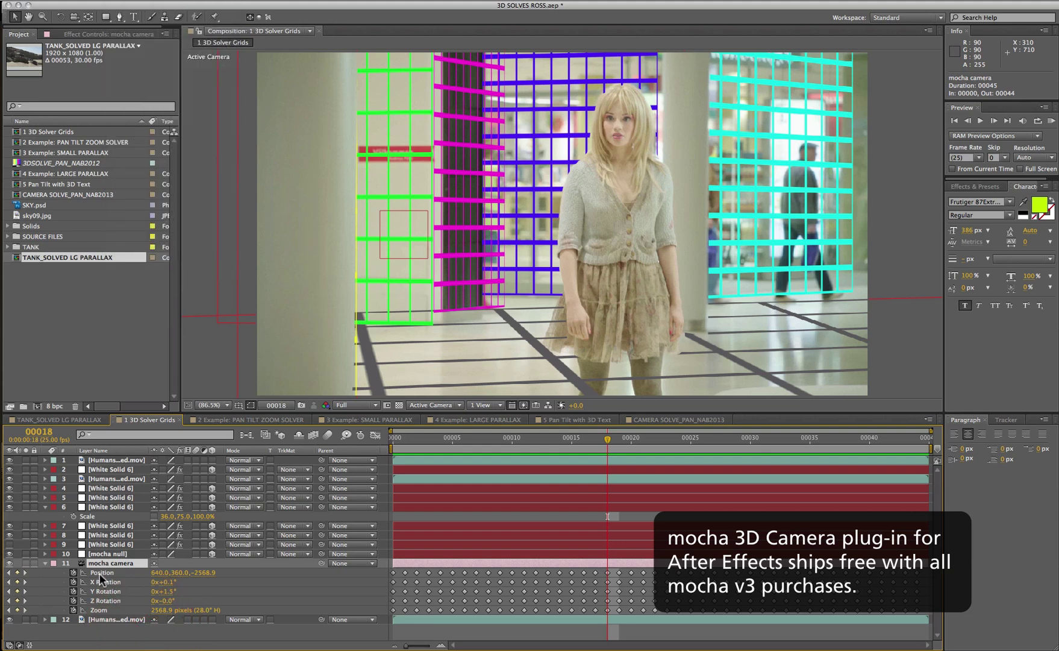
{"action": "left_click", "coordinate": [220, 460]}
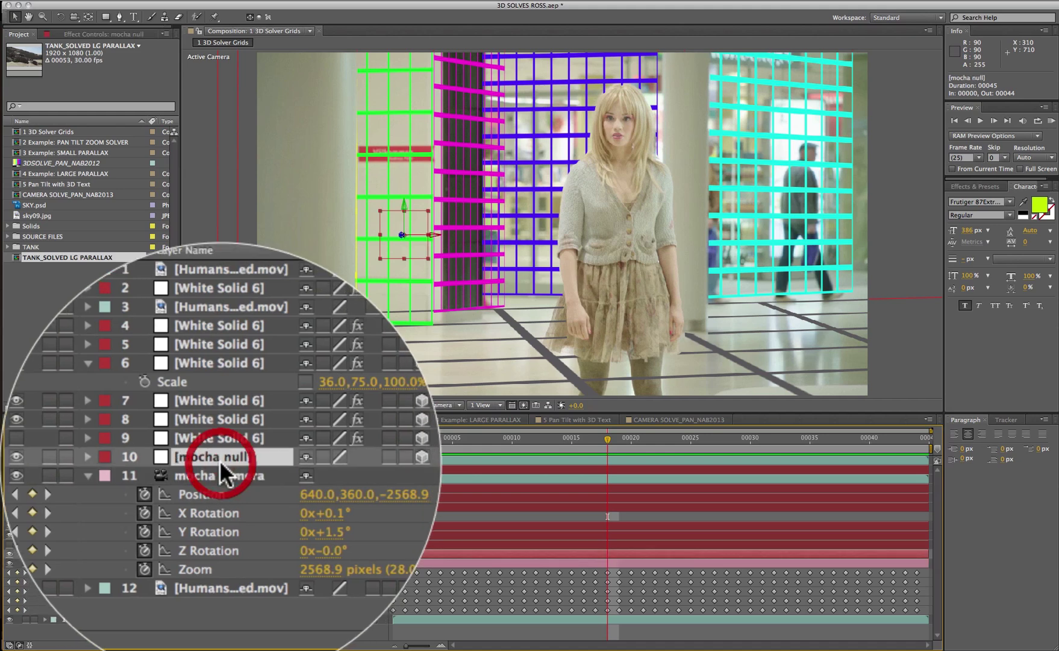